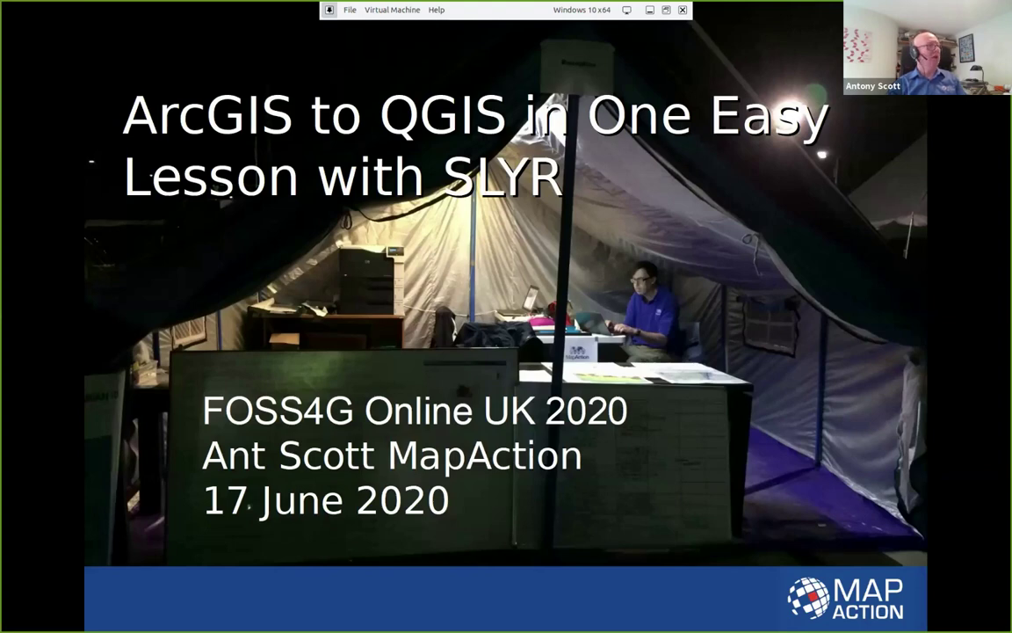
# Advance the slideshow from the title slide to the 'What we do' slide
pyautogui.press('Right')
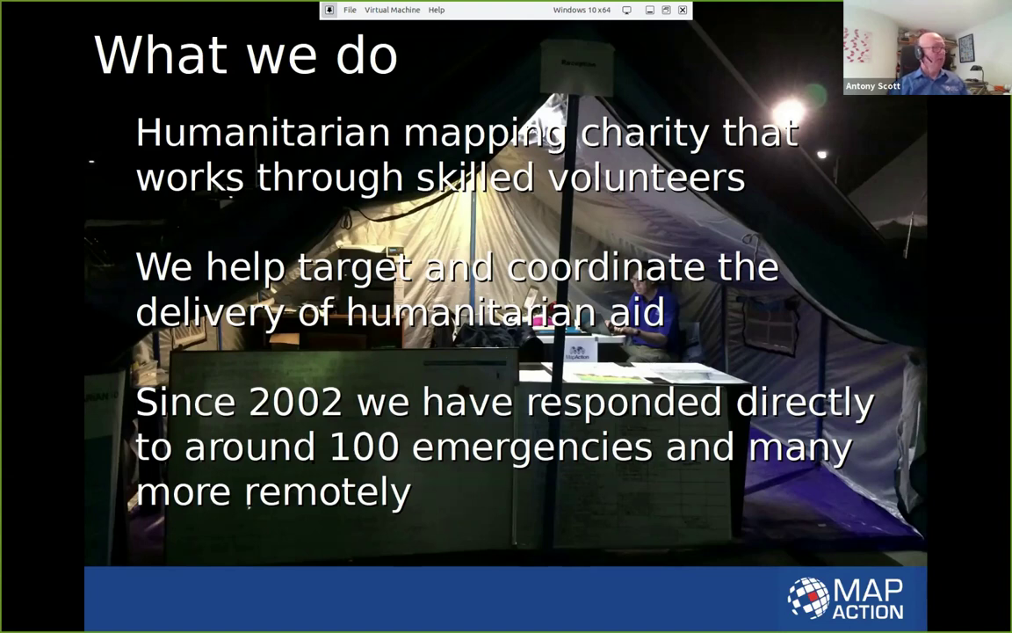
# Advance past the deployment statistics slide to the SLYR tweet slide
pyautogui.press('Right')
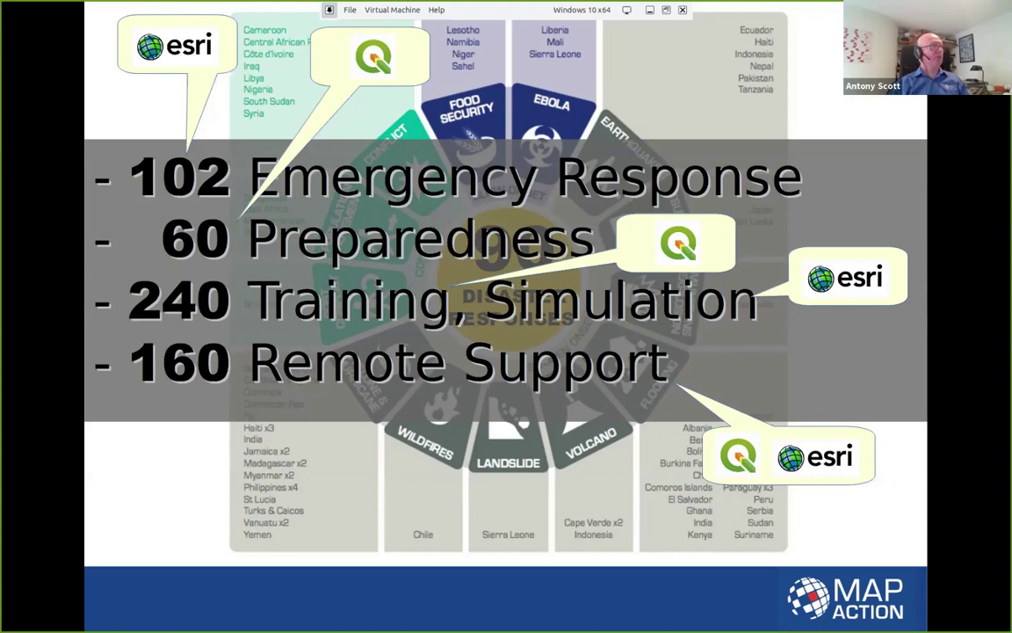
pyautogui.press('Right')
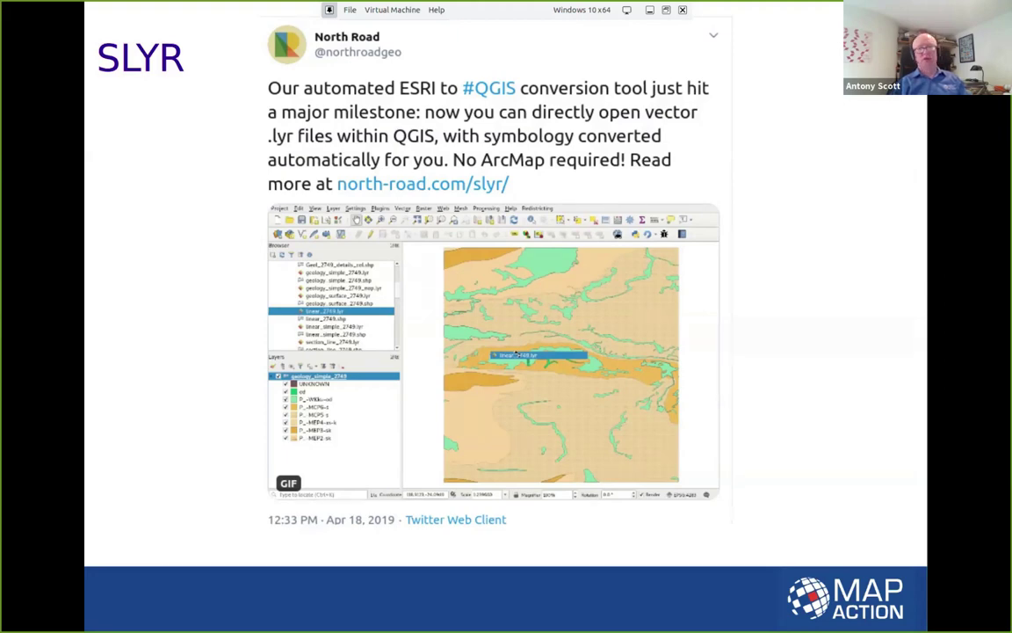
# Show the Demo time slide, end the slideshow and switch to the ArcMap and QGIS demo
pyautogui.press('Right')
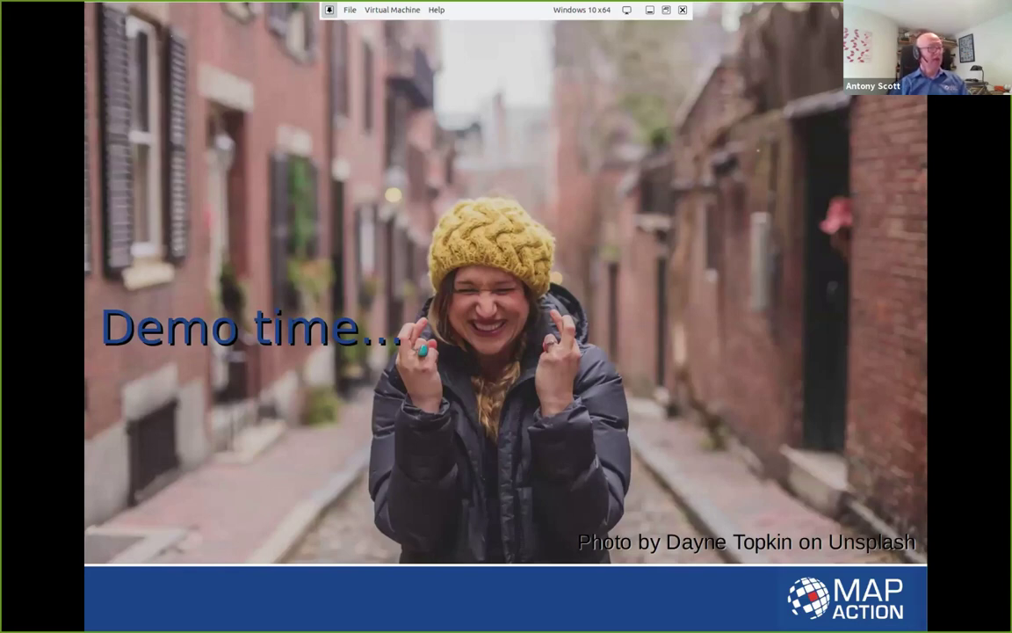
pyautogui.press('Escape')
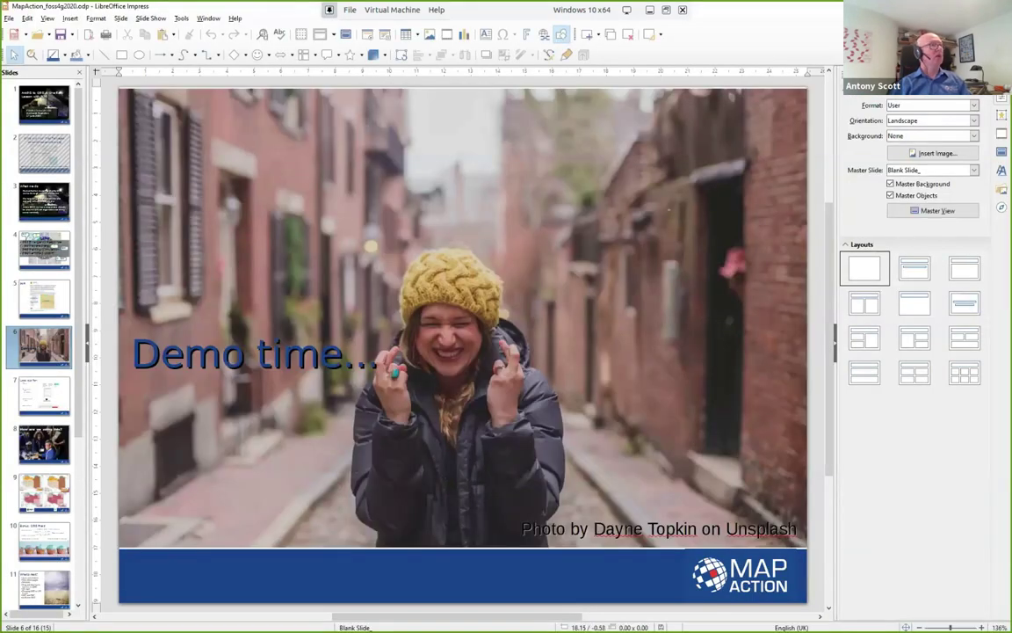
pyautogui.hotkey('alt', 'Tab')
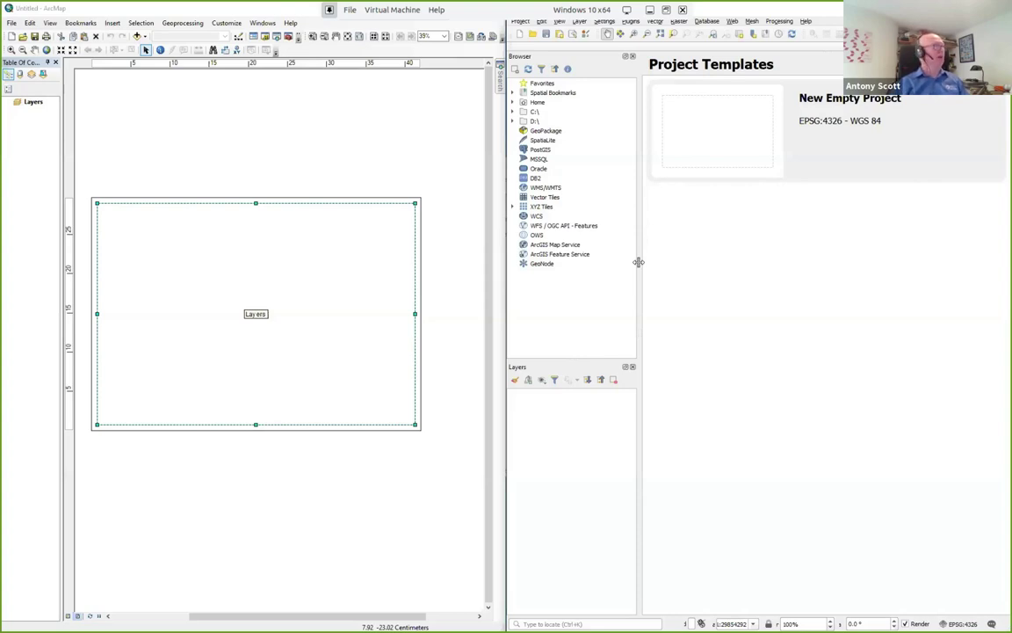
# Open the recent MA008_Djibouti_Flood_Extent_City.mxd in ArcMap and widen the table of contents
pyautogui.click(12, 23)
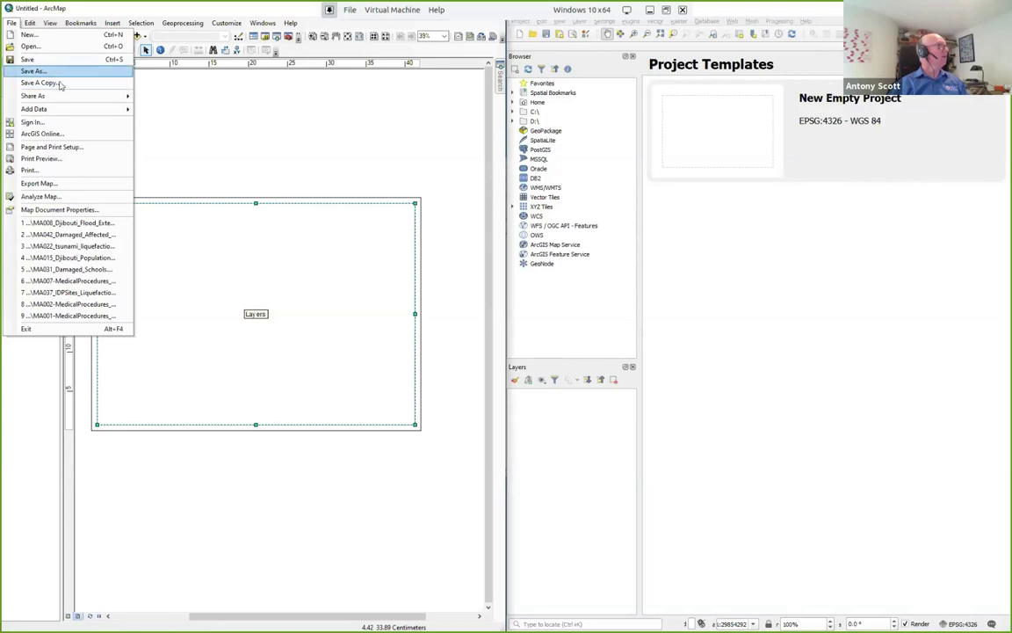
pyautogui.click(72, 226)
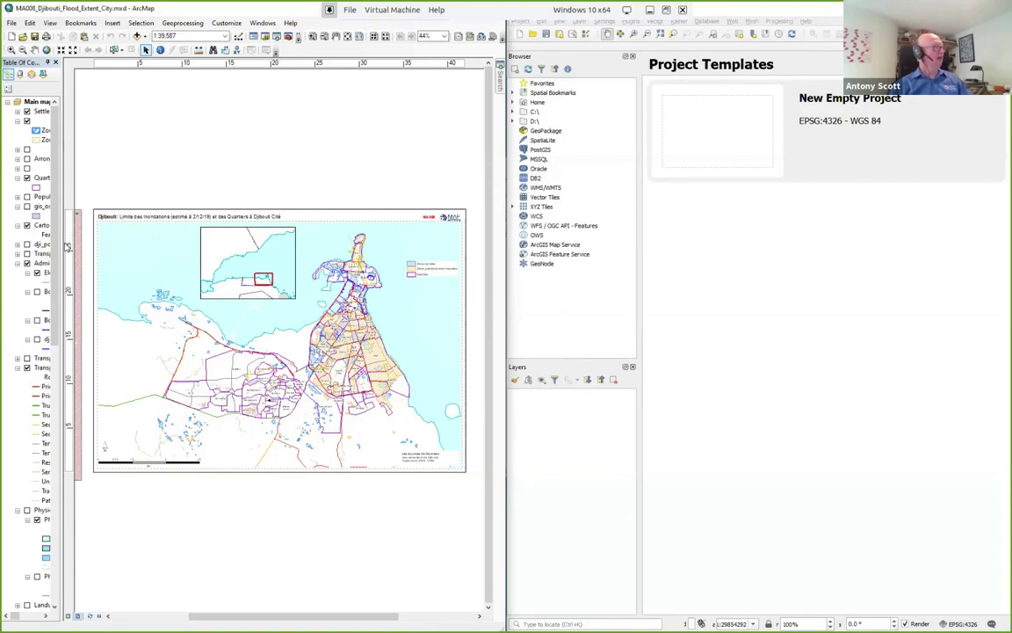
pyautogui.moveTo(60, 242); pyautogui.dragTo(143, 255)
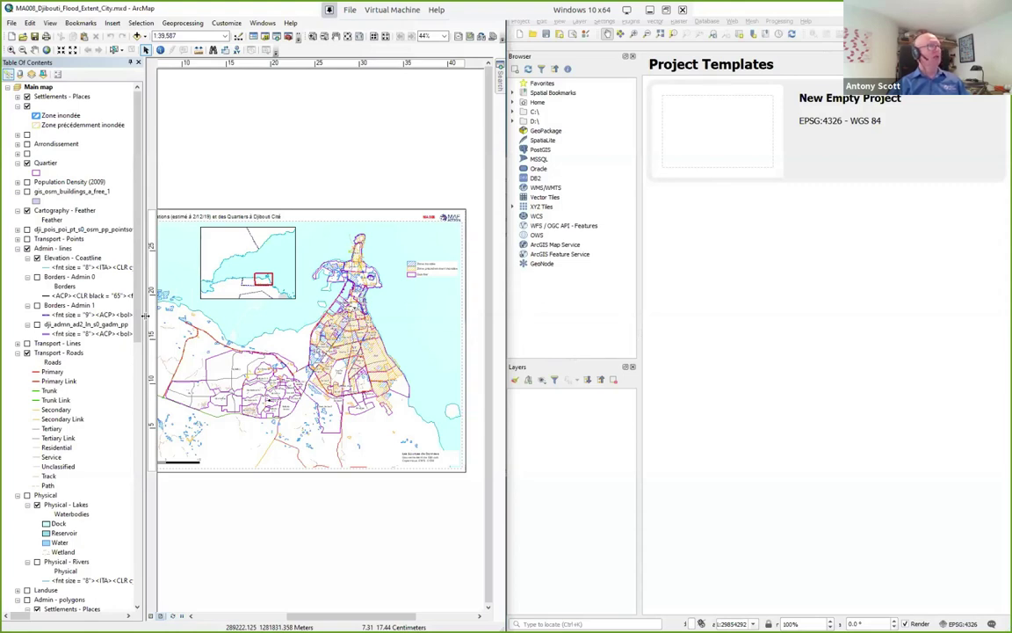
# In the QGIS Browser, navigate to the 33_MXD_Maps folder and select the MA008 .mxd
pyautogui.click(521, 128)
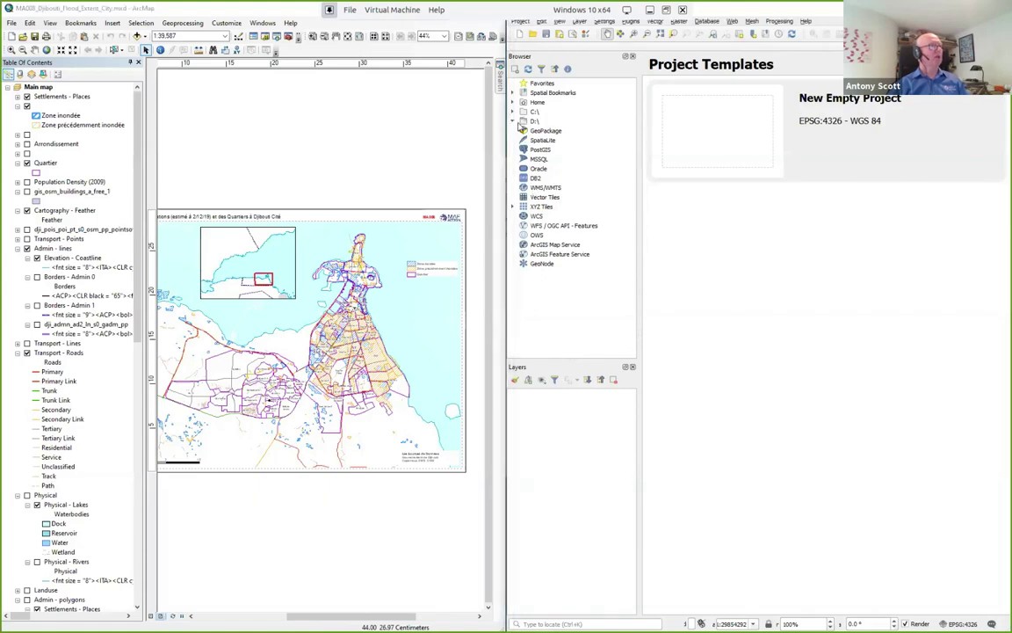
pyautogui.click(521, 123)
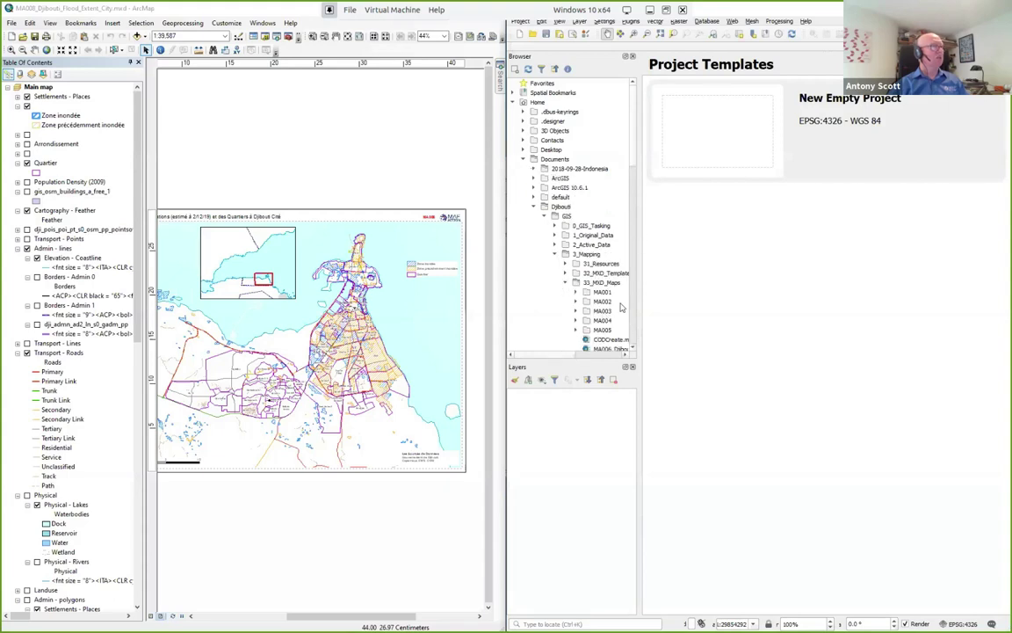
pyautogui.scroll(-2, 629, 343)
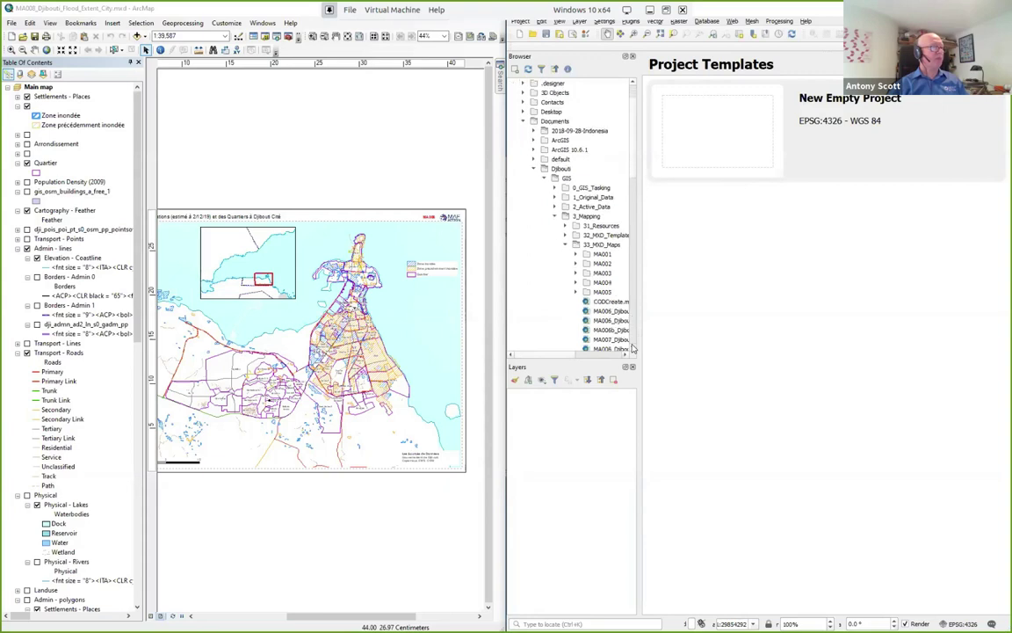
pyautogui.scroll(-3, 632, 348)
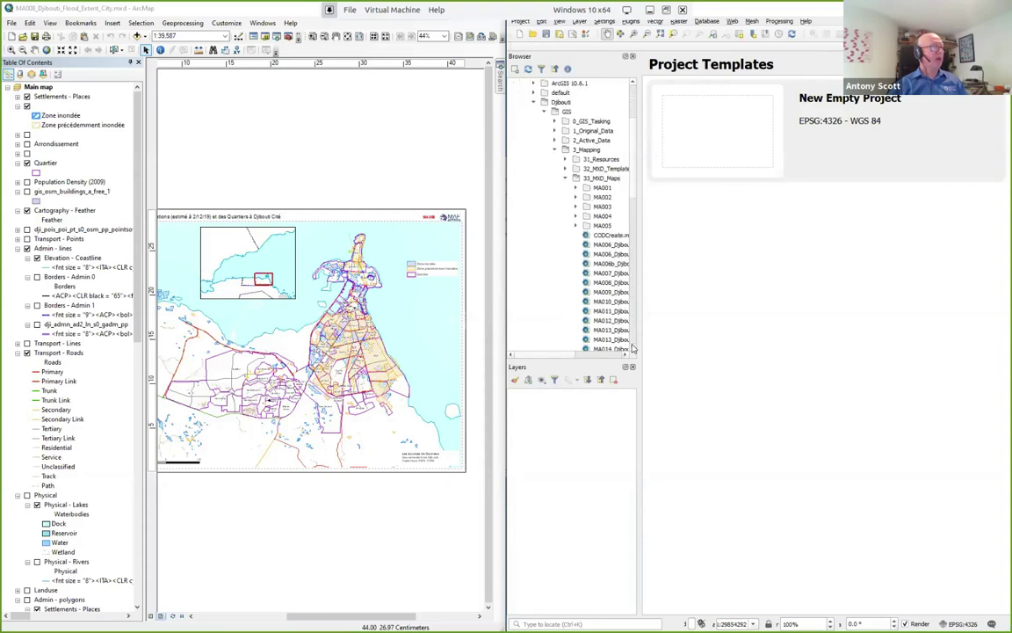
pyautogui.click(606, 283)
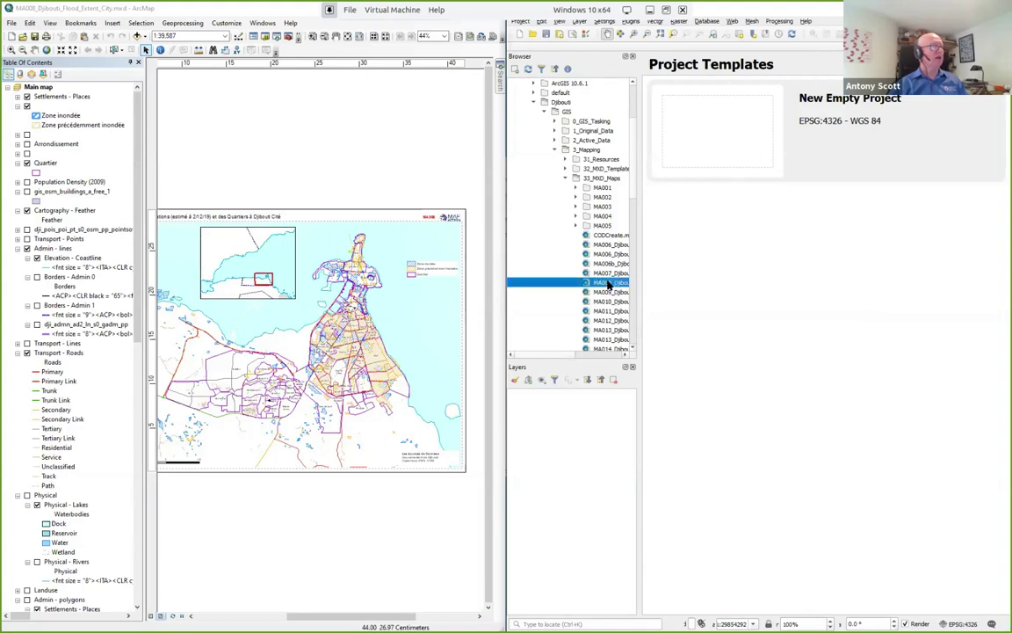
# Load the MA008 .mxd into QGIS through SLYR and dismiss its conversion warnings
pyautogui.doubleClick(607, 283)
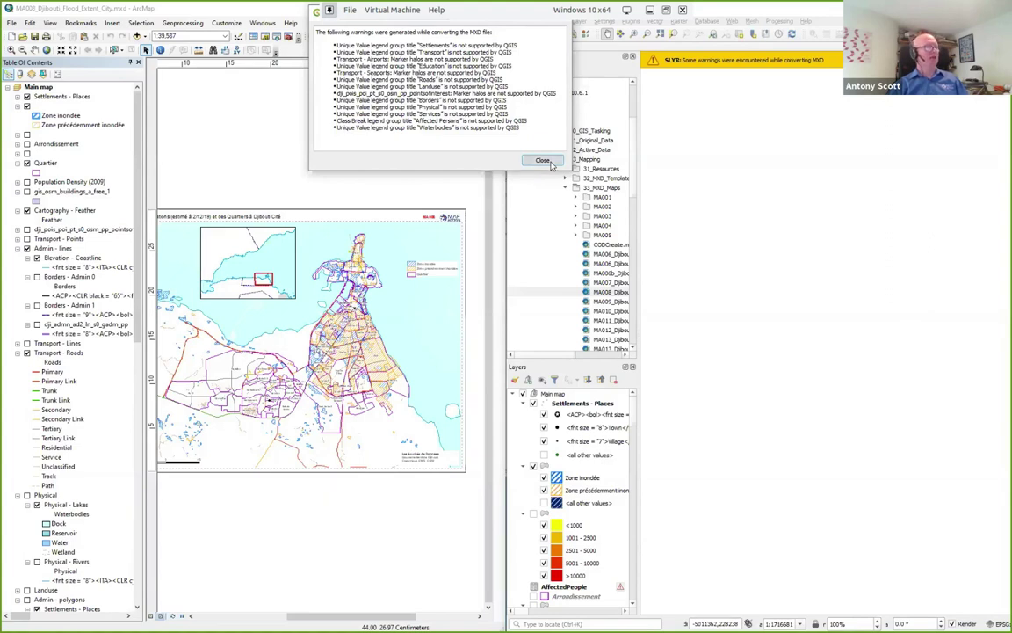
pyautogui.click(548, 162)
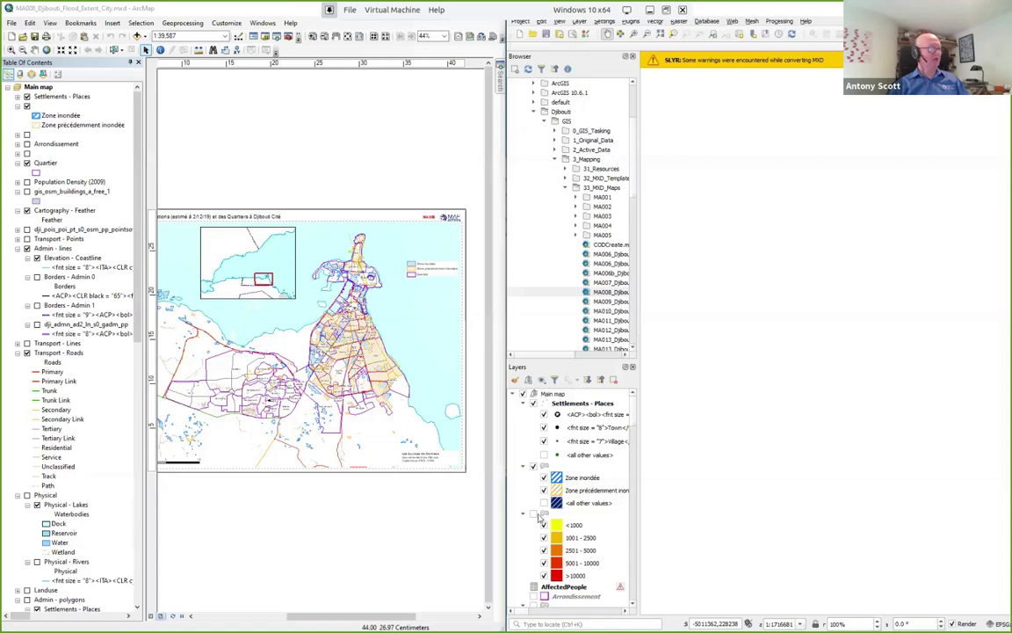
# Zoom to the converted layer group's extent and narrow the side panels to enlarge the map
pyautogui.rightClick(540, 516)
pyautogui.click(583, 262)
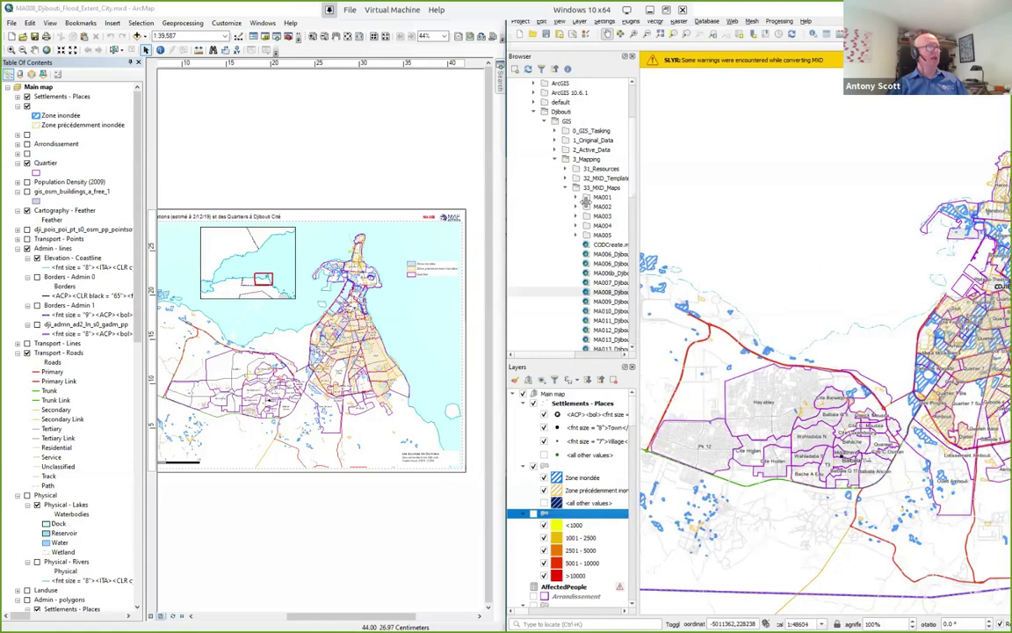
pyautogui.moveTo(638, 205); pyautogui.dragTo(577, 201)
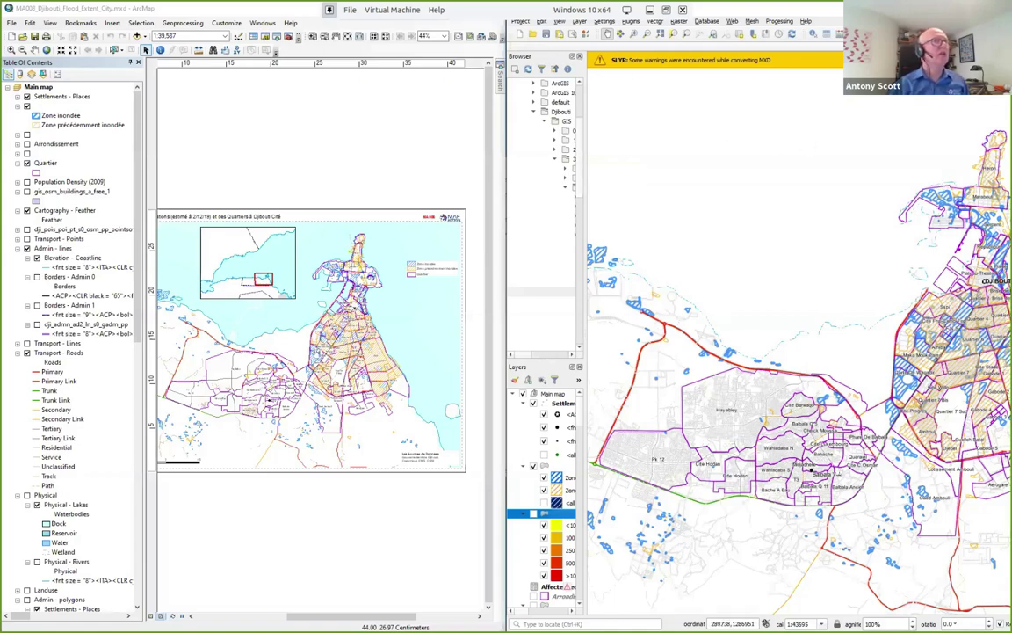
# Enlarge the QGIS window and open the converted Page Layout from the Project menu
pyautogui.moveTo(580, 12); pyautogui.dragTo(280, 64)
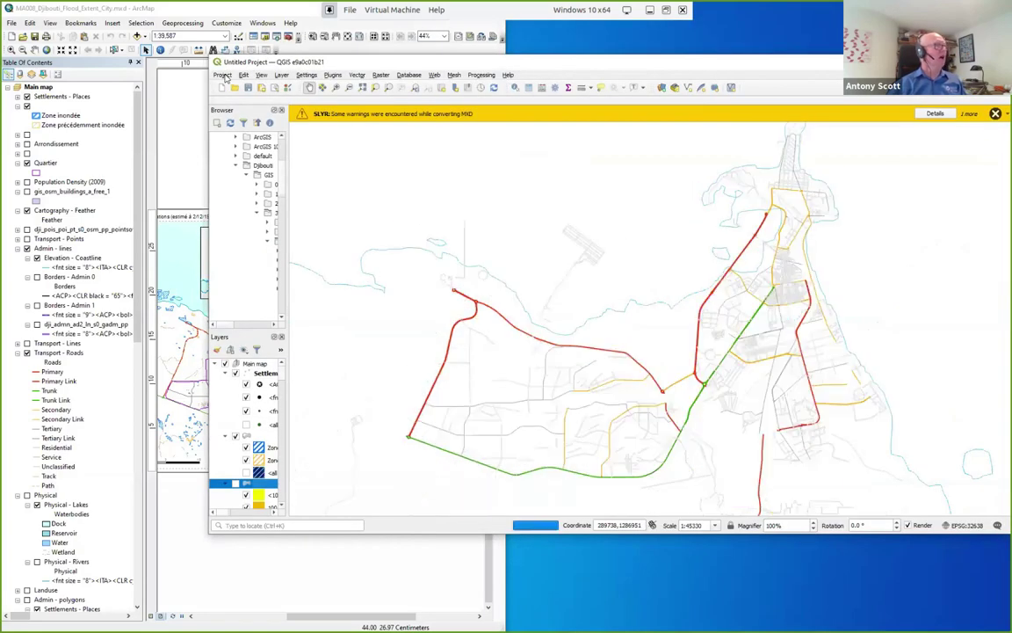
pyautogui.click(223, 75)
pyautogui.moveTo(325, 267)
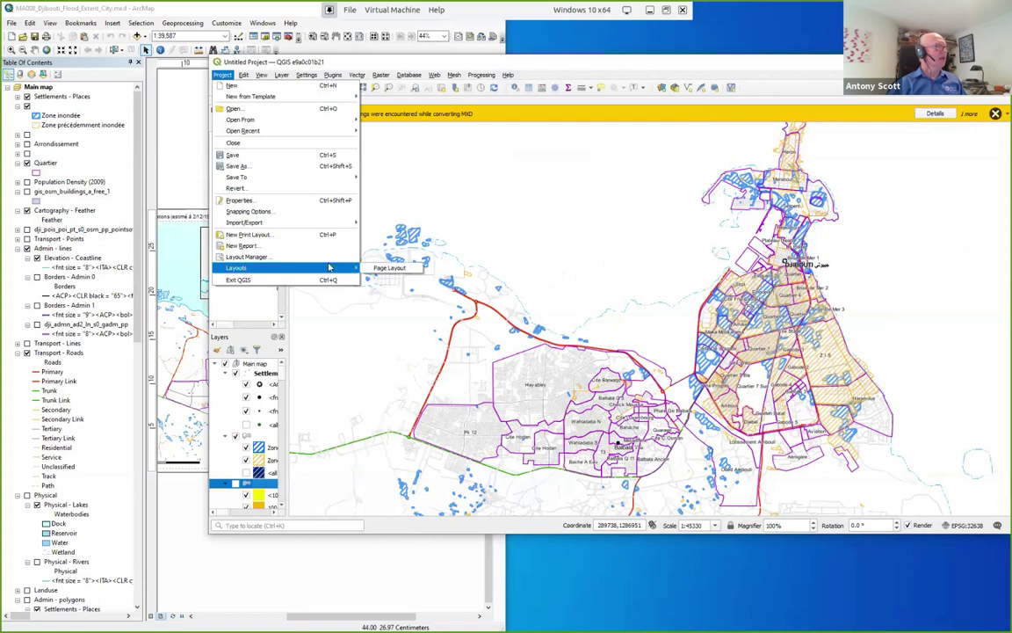
pyautogui.click(391, 268)
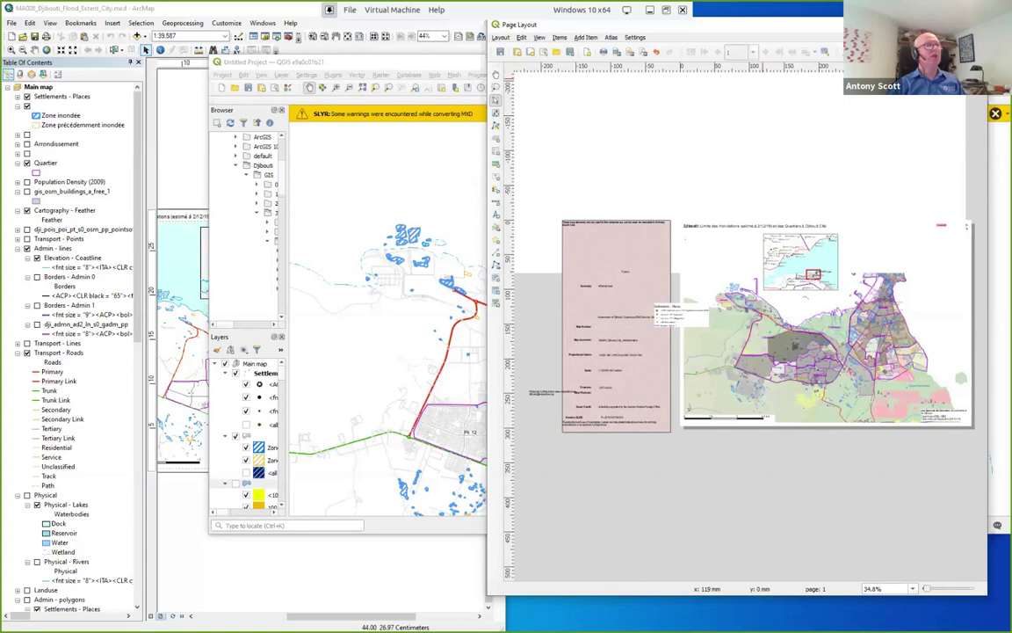
# Maximize the layout window, zoom to the full page and select a layout item to inspect
pyautogui.press('super+Up')
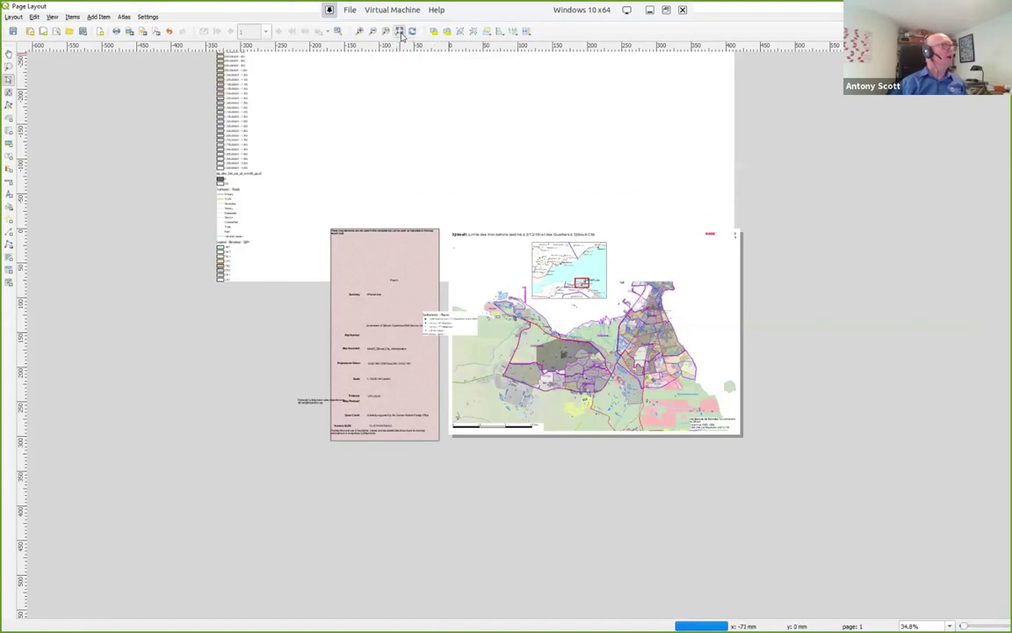
pyautogui.click(400, 32)
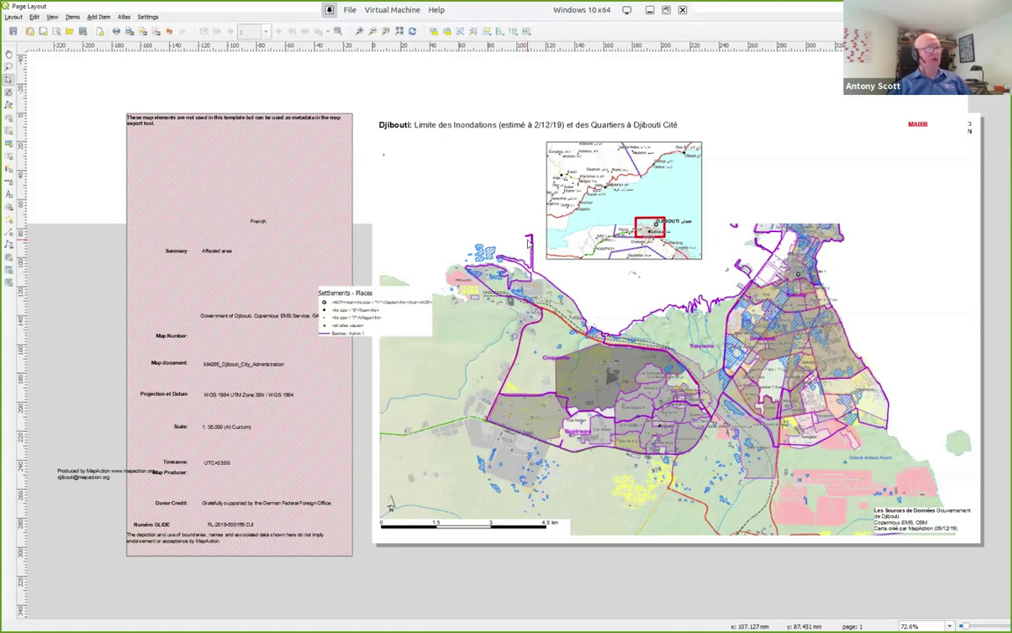
pyautogui.click(758, 162)
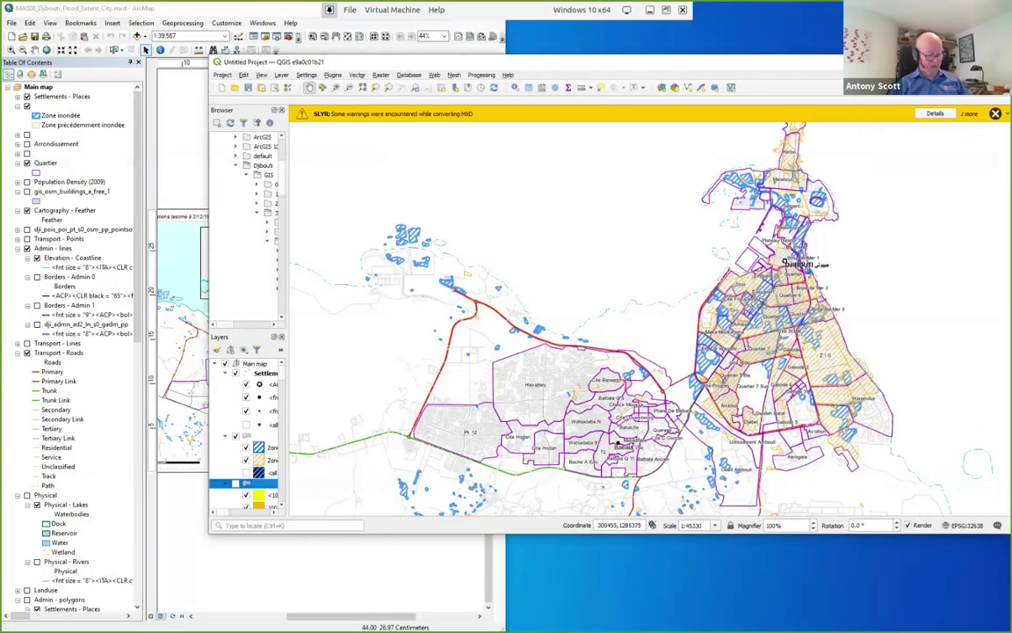
# Tile QGIS right and ArcMap left, then open the recent MA015_Djibouti_Population2015.mxd in ArcMap
pyautogui.press('super+Right')
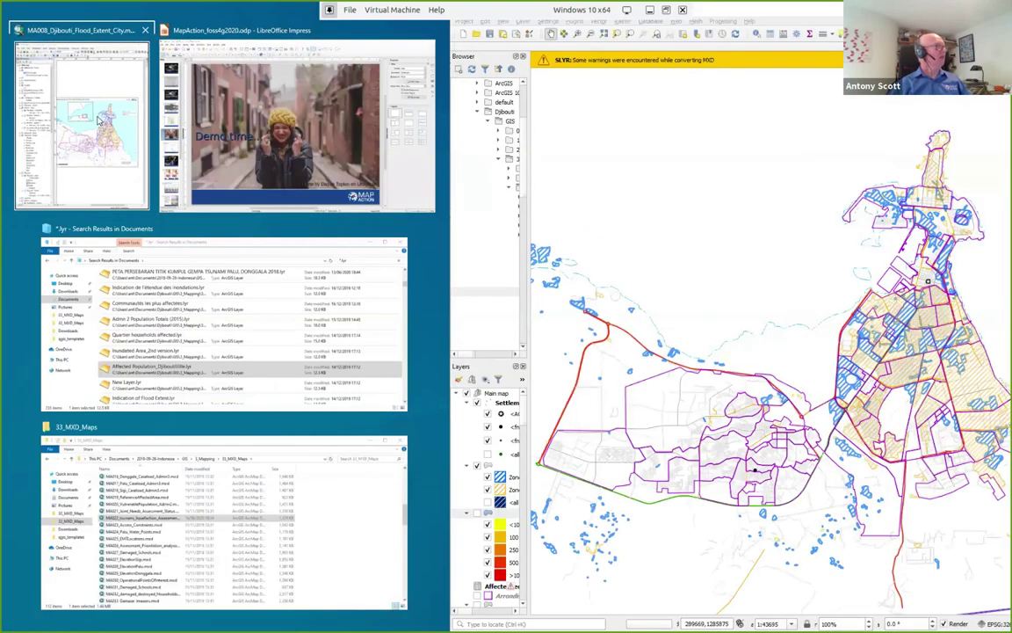
pyautogui.click(98, 120)
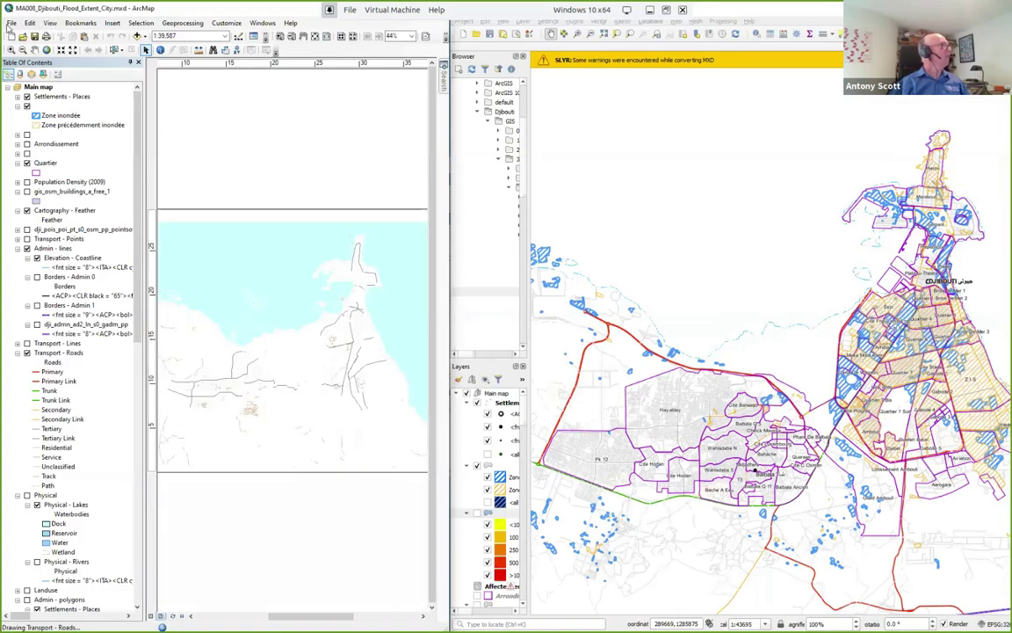
pyautogui.click(11, 23)
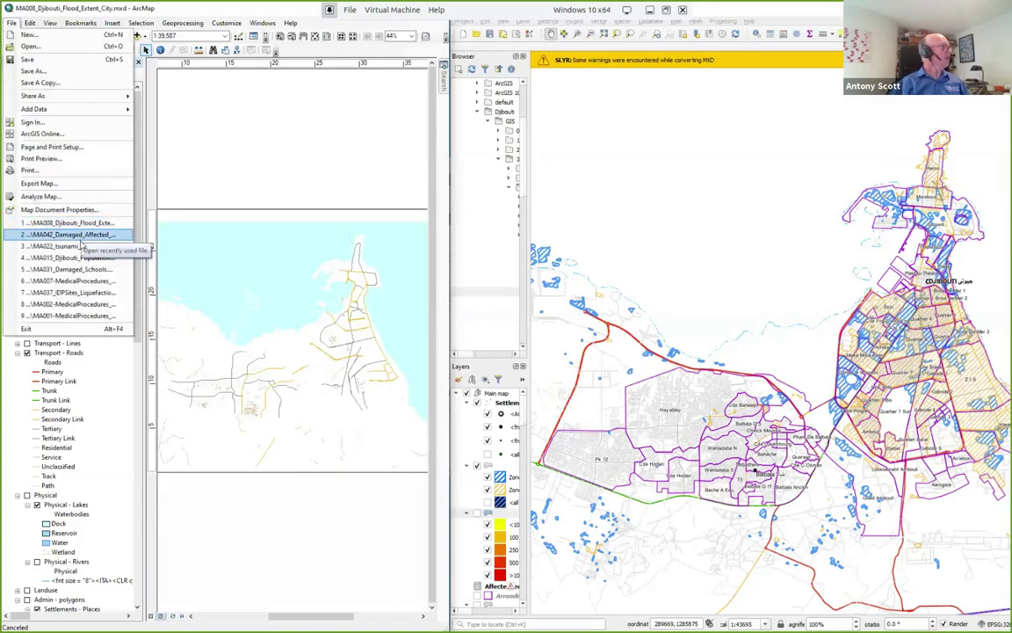
pyautogui.click(82, 255)
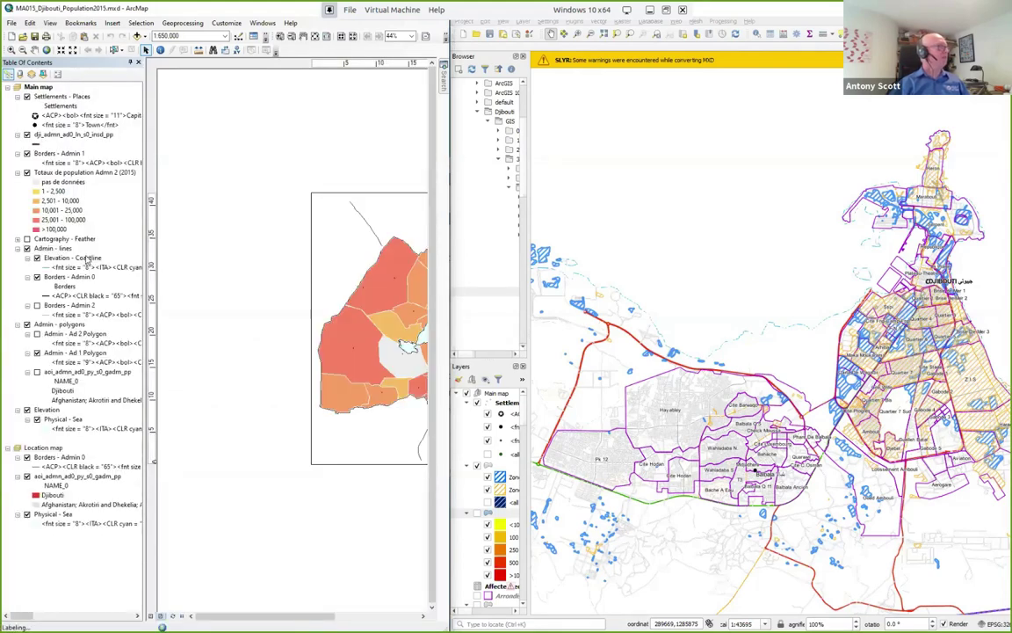
# Zoom ArcMap's layout to about 32% to fit the Djibouti page, and widen QGIS's browser panel
pyautogui.moveTo(264, 616); pyautogui.dragTo(332, 620)
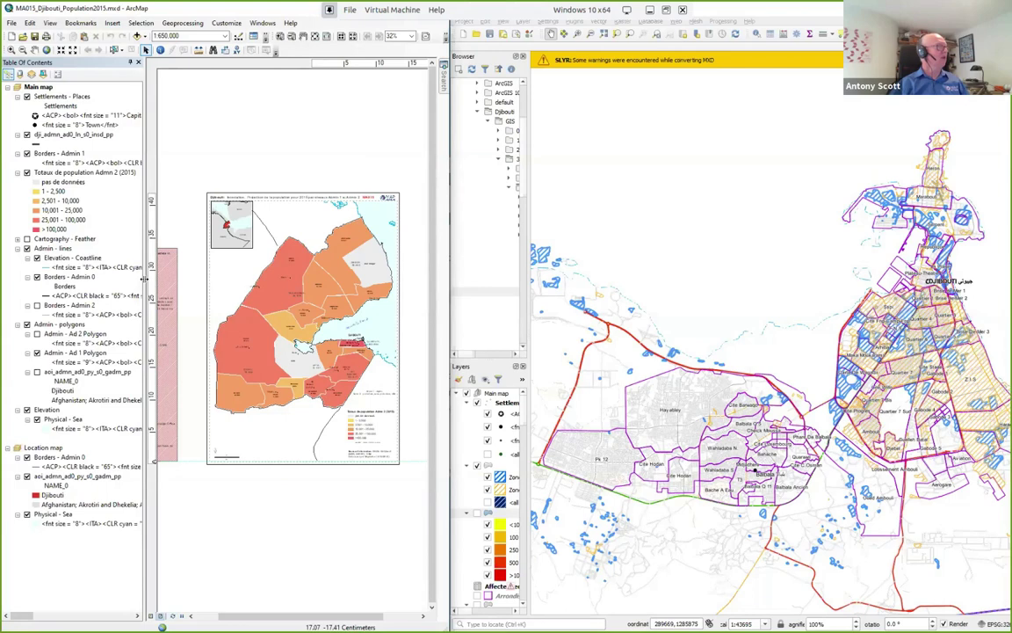
pyautogui.scroll(2, 264, 246)
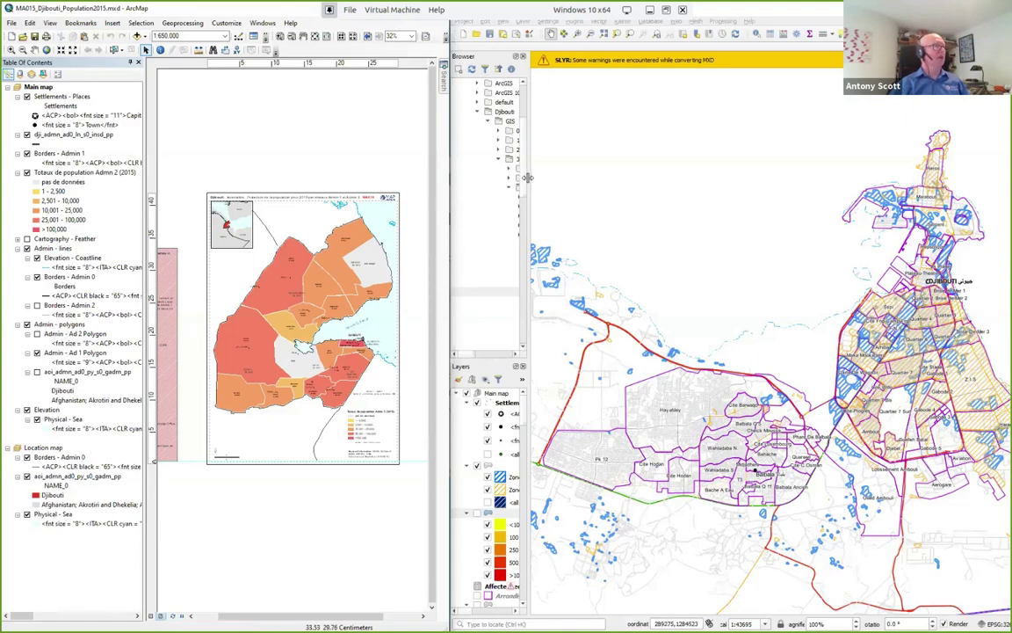
pyautogui.moveTo(528, 179); pyautogui.dragTo(553, 181)
pyautogui.moveTo(619, 241); pyautogui.dragTo(664, 263)
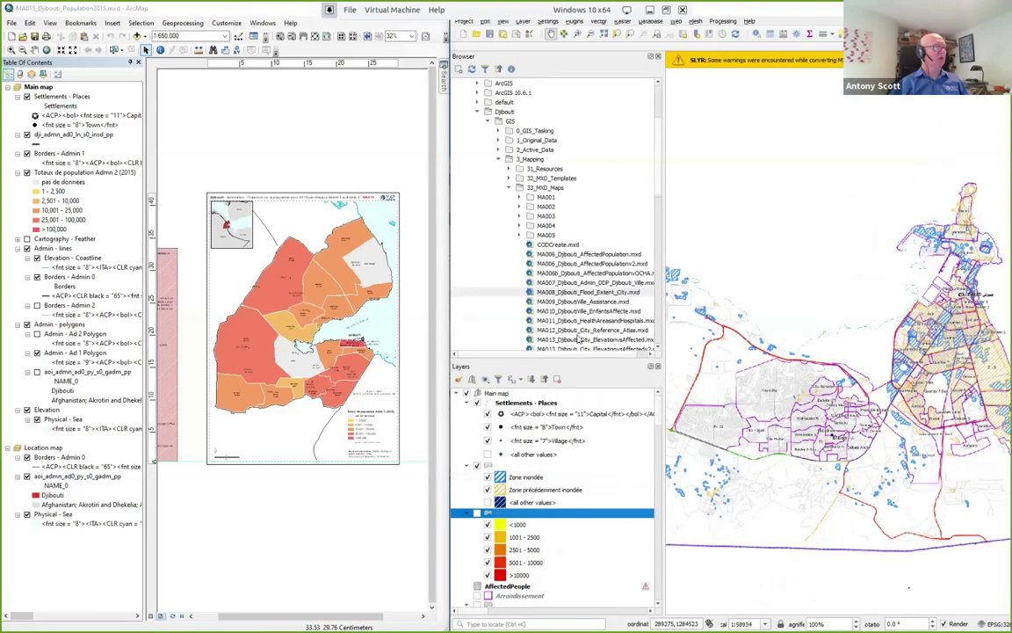
# Close the current QGIS project and open MA015_Djibouti_Population2015.mxd from the Browser
pyautogui.click(463, 38)
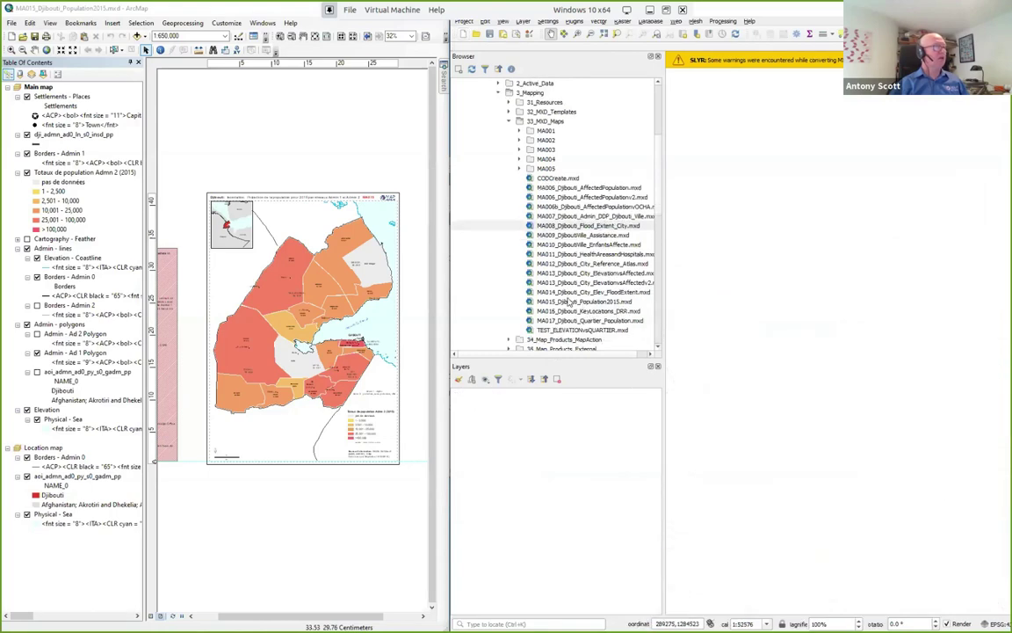
pyautogui.click(569, 302)
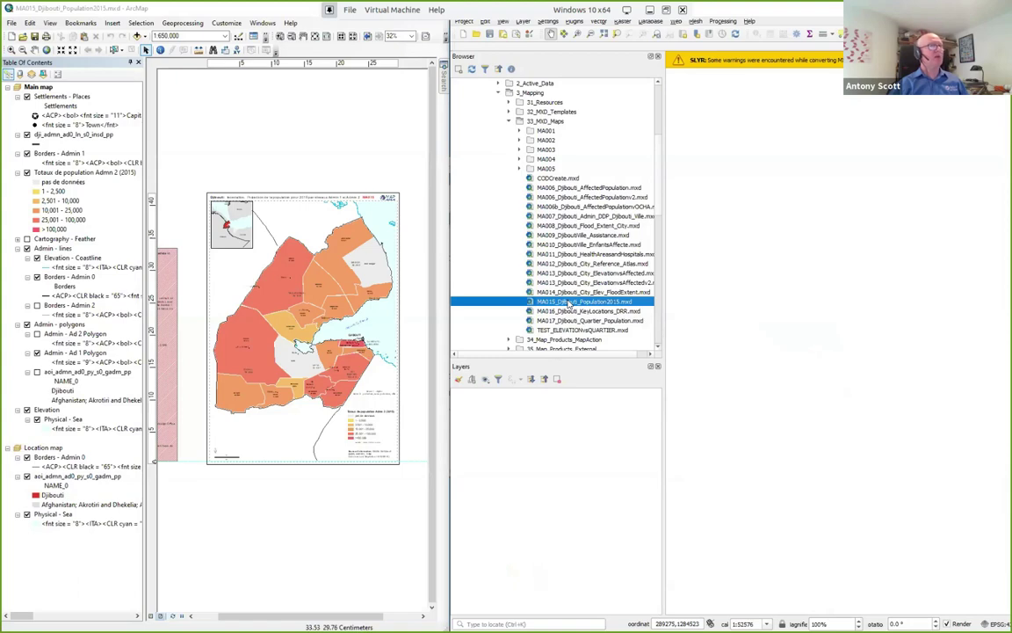
pyautogui.doubleClick(569, 304)
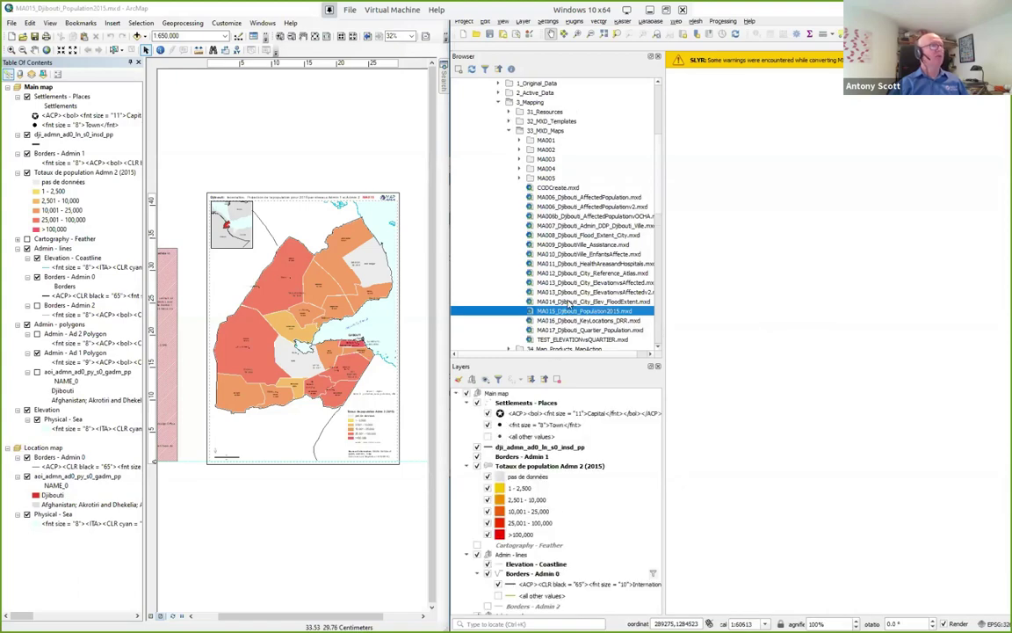
# Zoom to the population layer, dismiss the conversion warnings, and move the QGIS window aside
pyautogui.rightClick(521, 472)
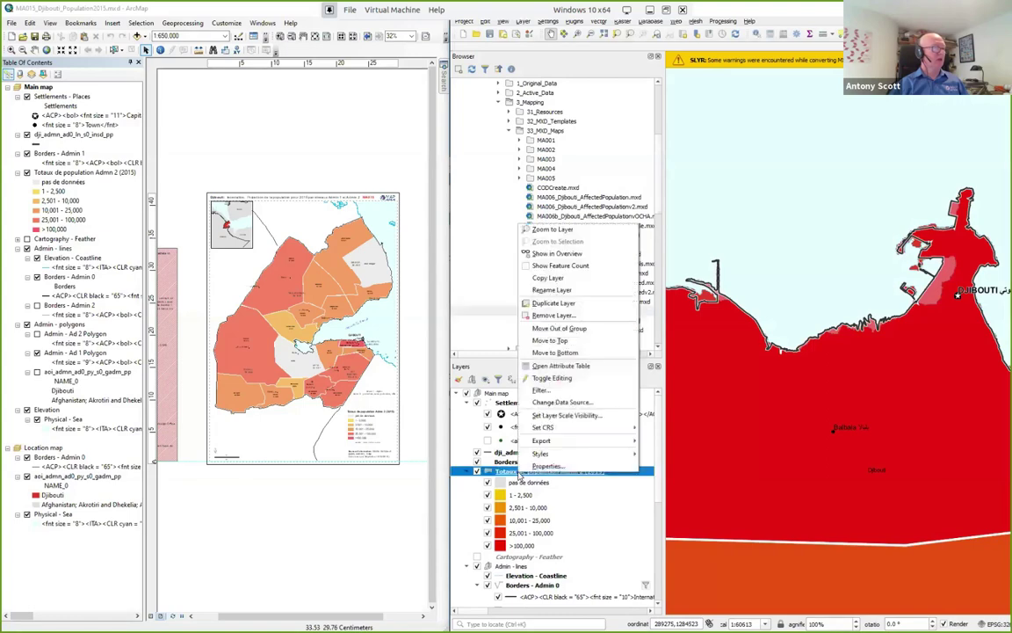
pyautogui.click(578, 230)
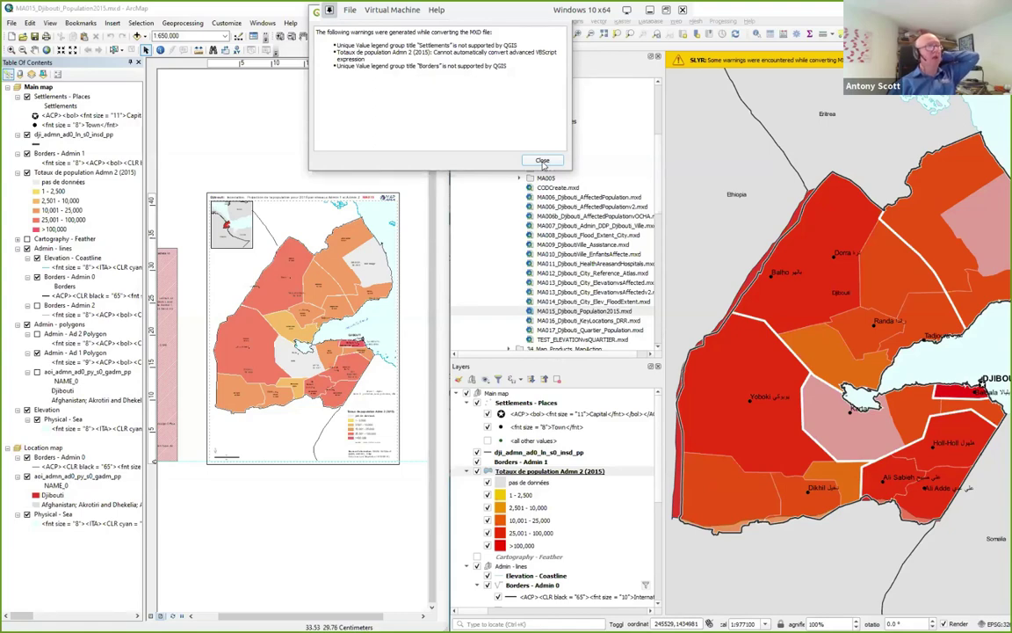
pyautogui.click(542, 160)
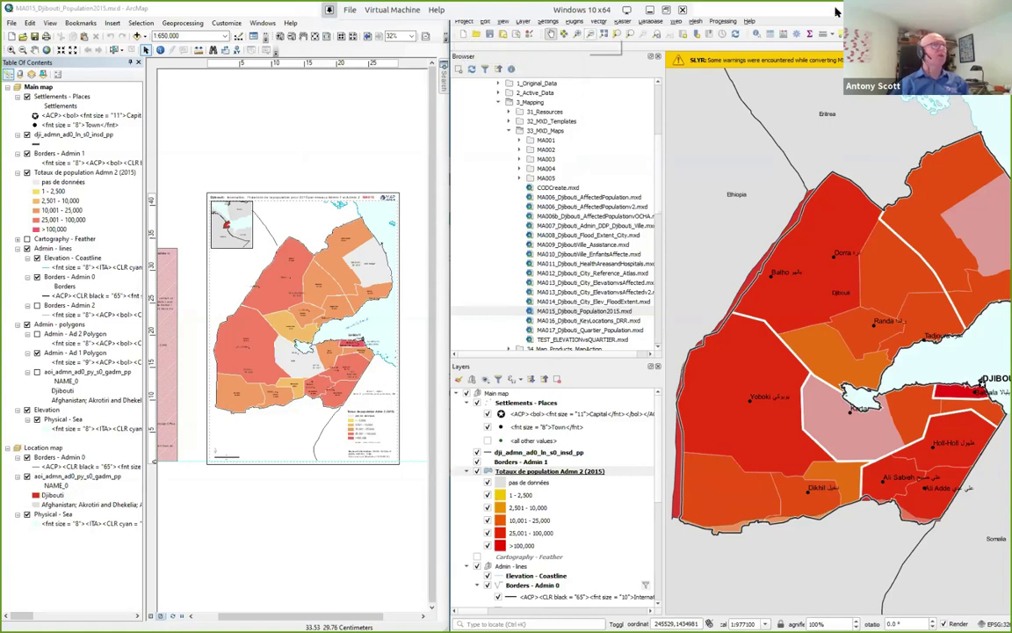
pyautogui.moveTo(754, 12); pyautogui.dragTo(817, 86)
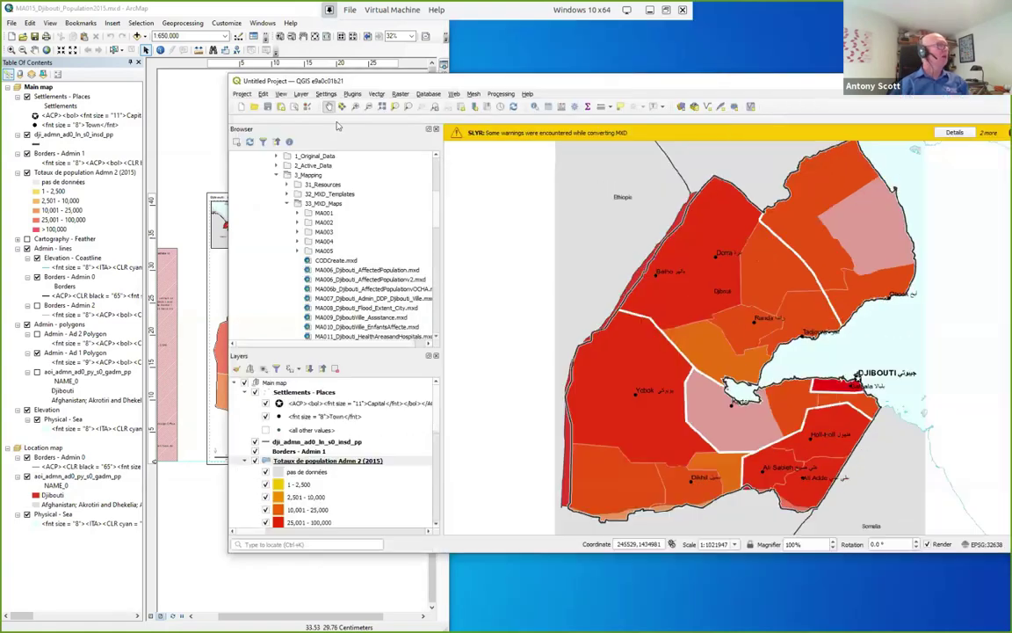
pyautogui.click(241, 93)
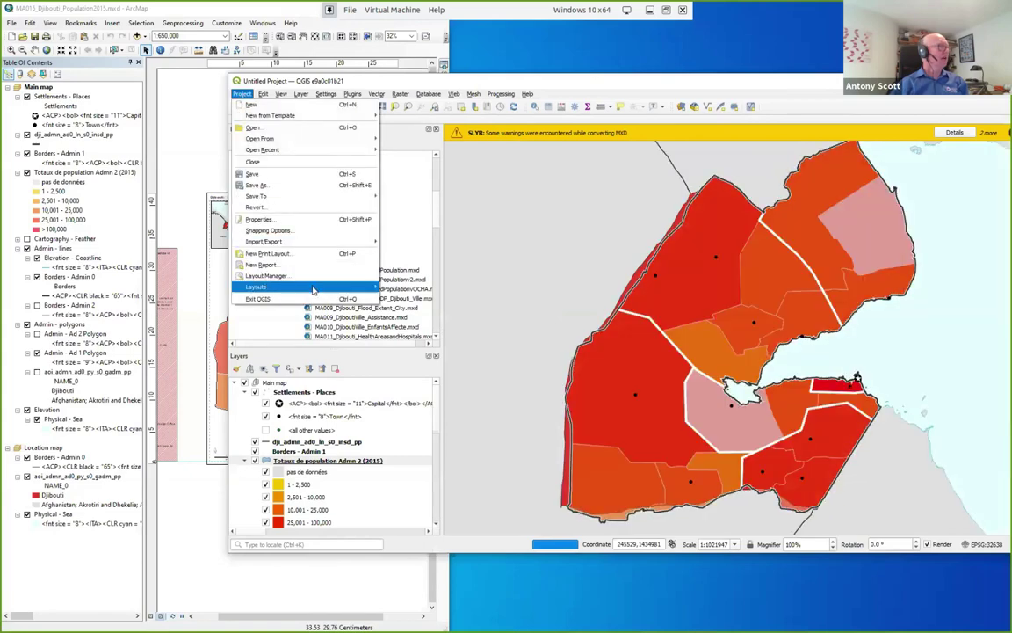
pyautogui.click(395, 290)
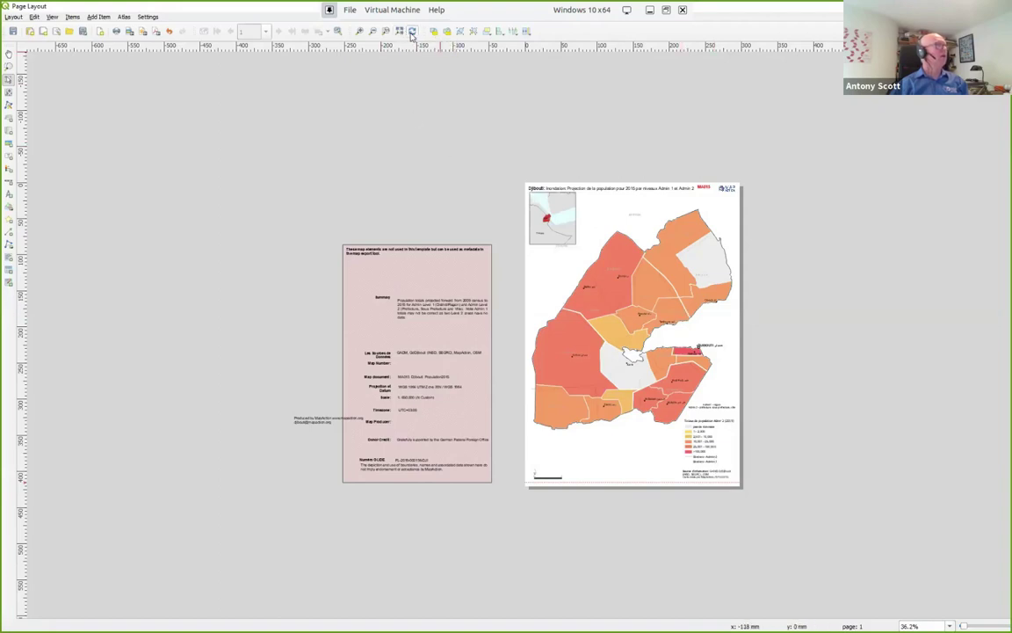
pyautogui.scroll(3, 774, 346)
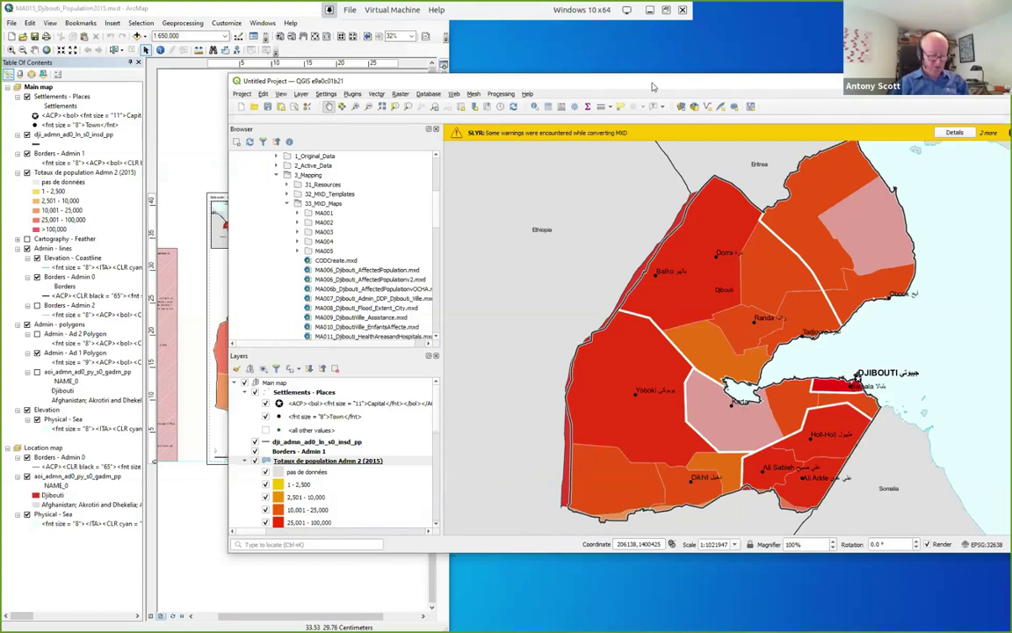
pyautogui.moveTo(652, 86); pyautogui.dragTo(1011, 176)
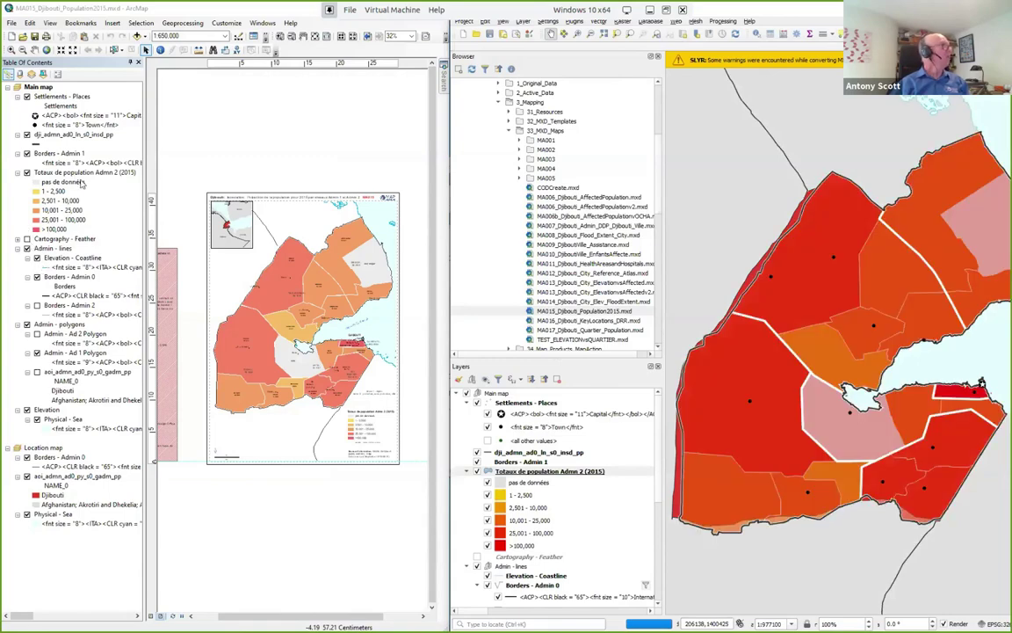
# Open the recent MA022_tsunami_liquefaction map in ArcMap at whole-page view; collapse QGIS's 3_Mapping folder
pyautogui.click(9, 24)
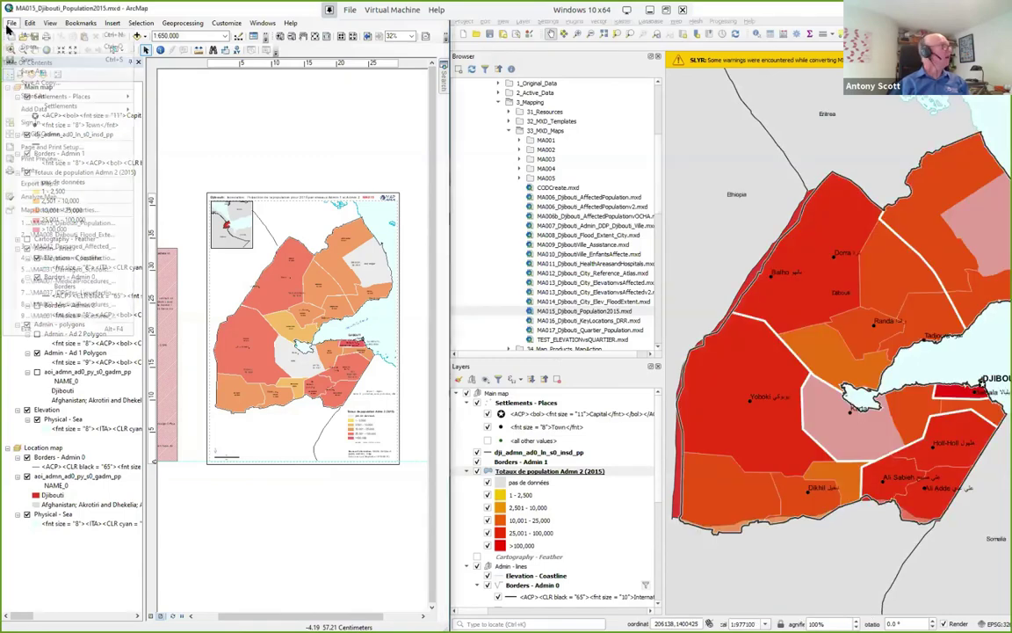
pyautogui.click(73, 258)
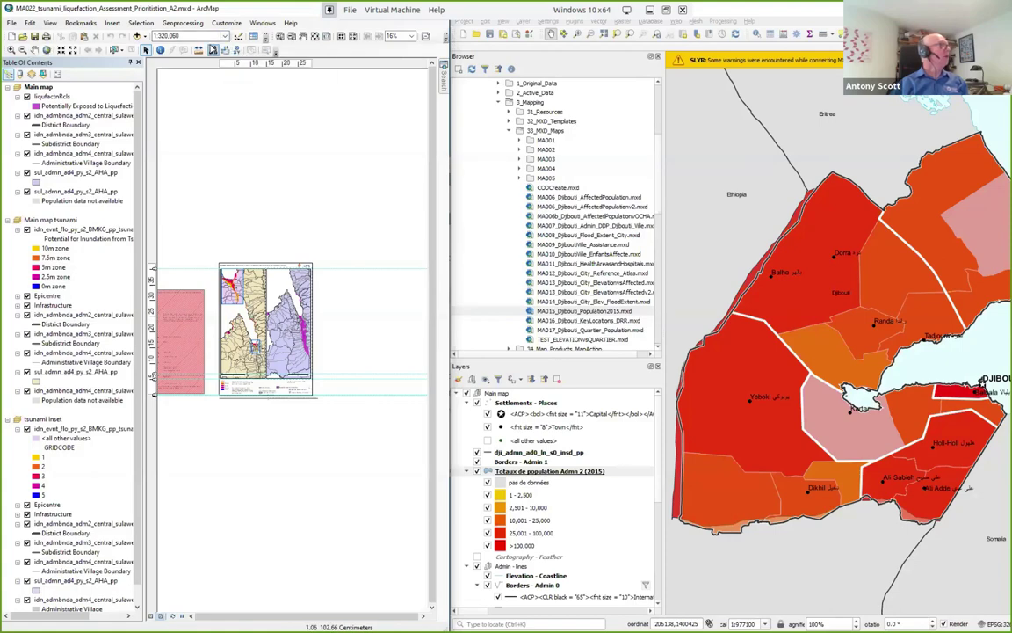
pyautogui.click(315, 37)
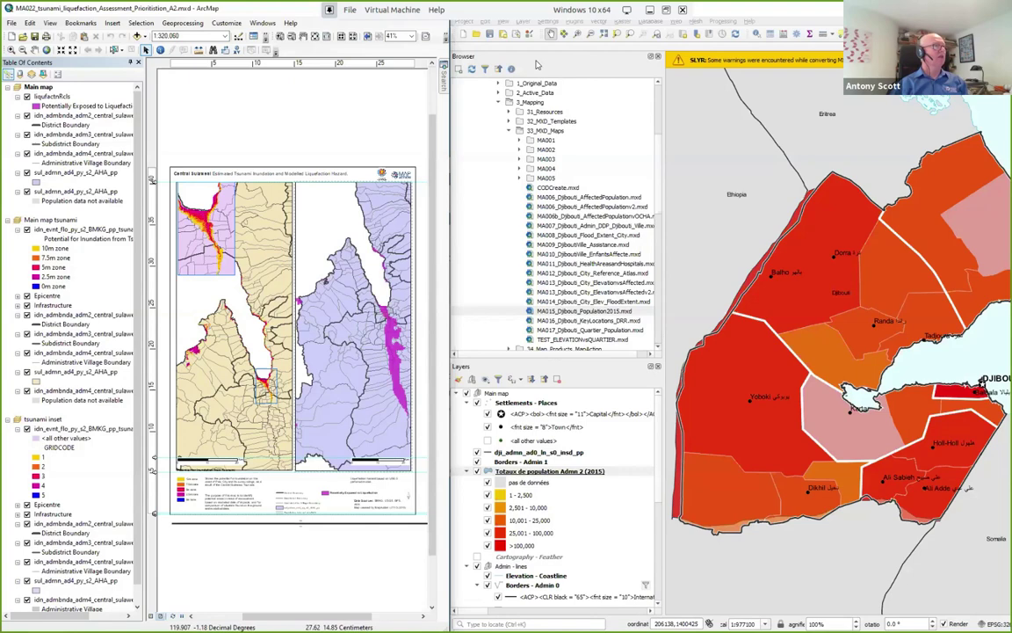
pyautogui.click(498, 102)
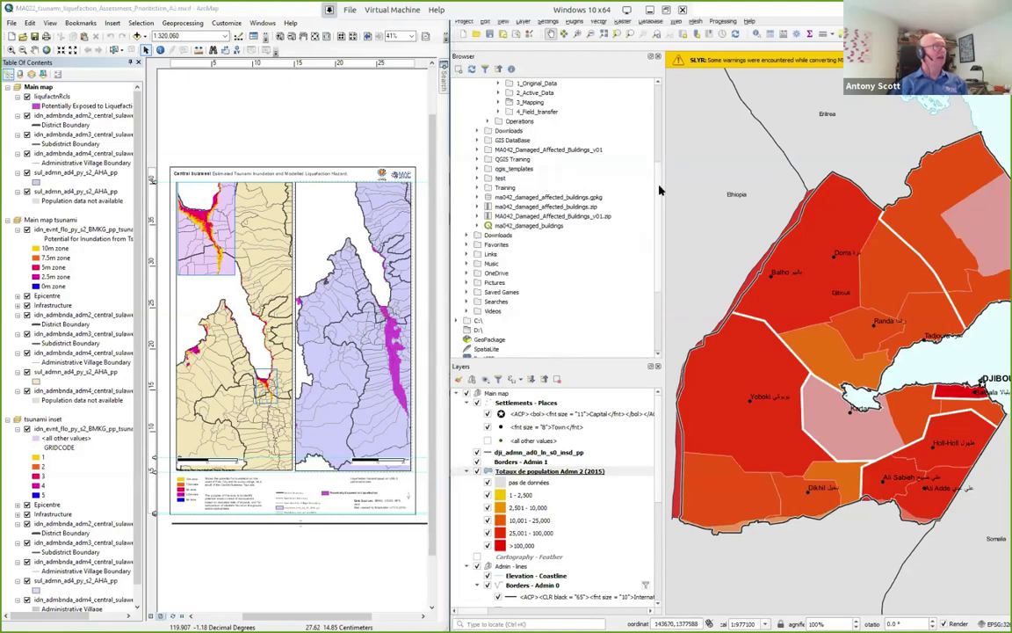
# Open the MA022 tsunami liquefaction MXD from the 2018-09-28-Indonesia folder and dismiss its conversion warnings
pyautogui.scroll(1, 655, 162)
pyautogui.scroll(5, 655, 163)
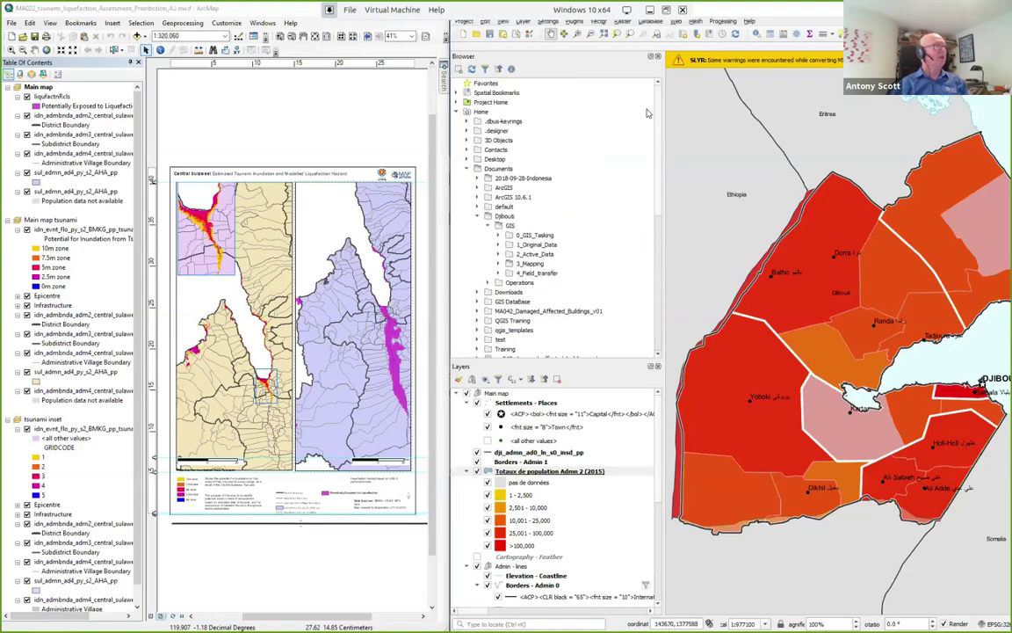
pyautogui.click(478, 179)
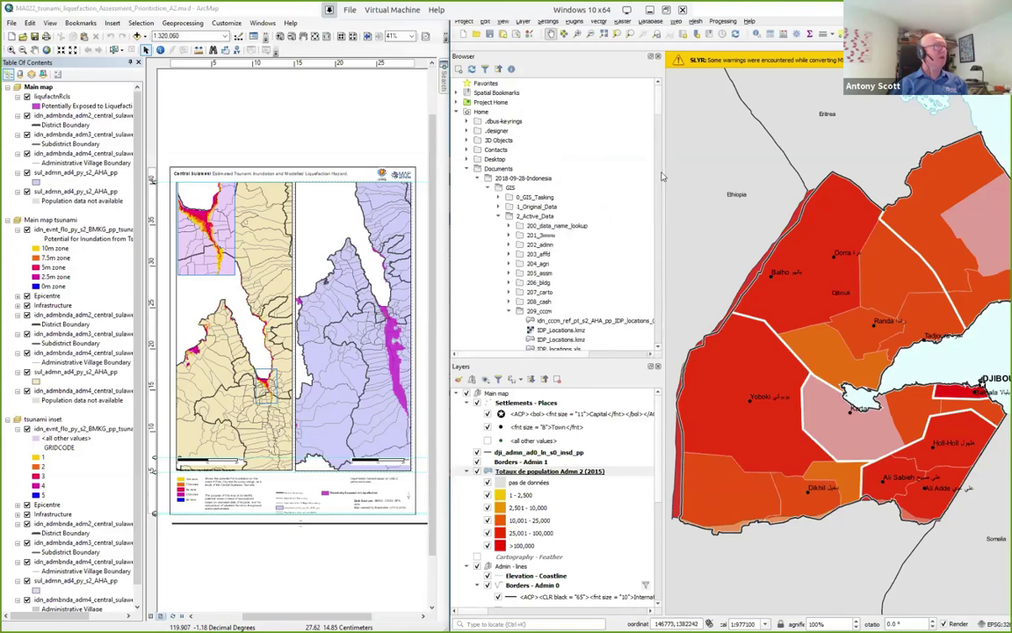
pyautogui.moveTo(654, 106); pyautogui.dragTo(664, 203)
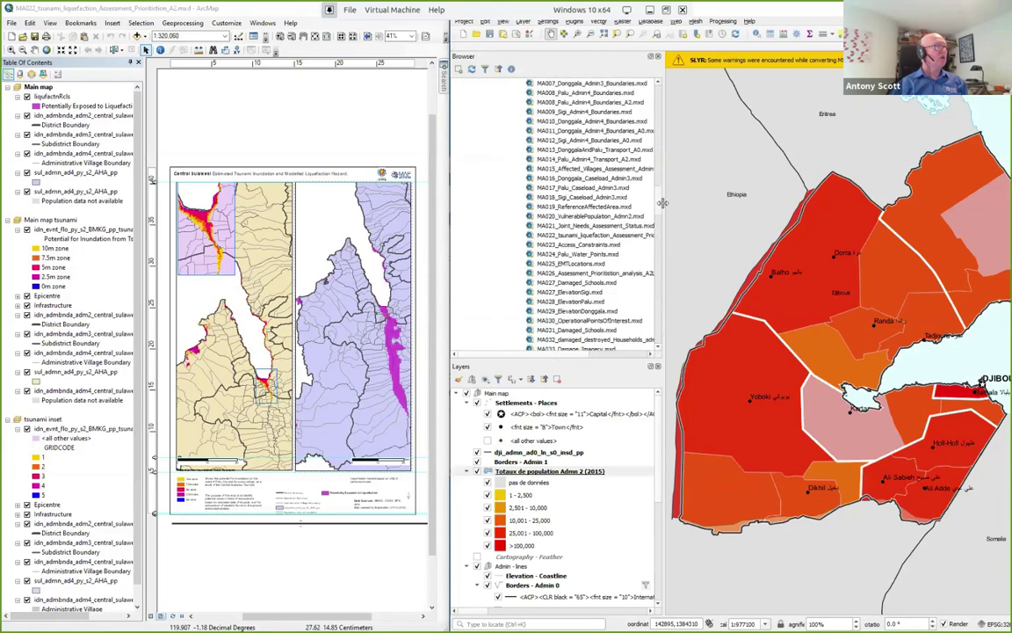
pyautogui.click(612, 235)
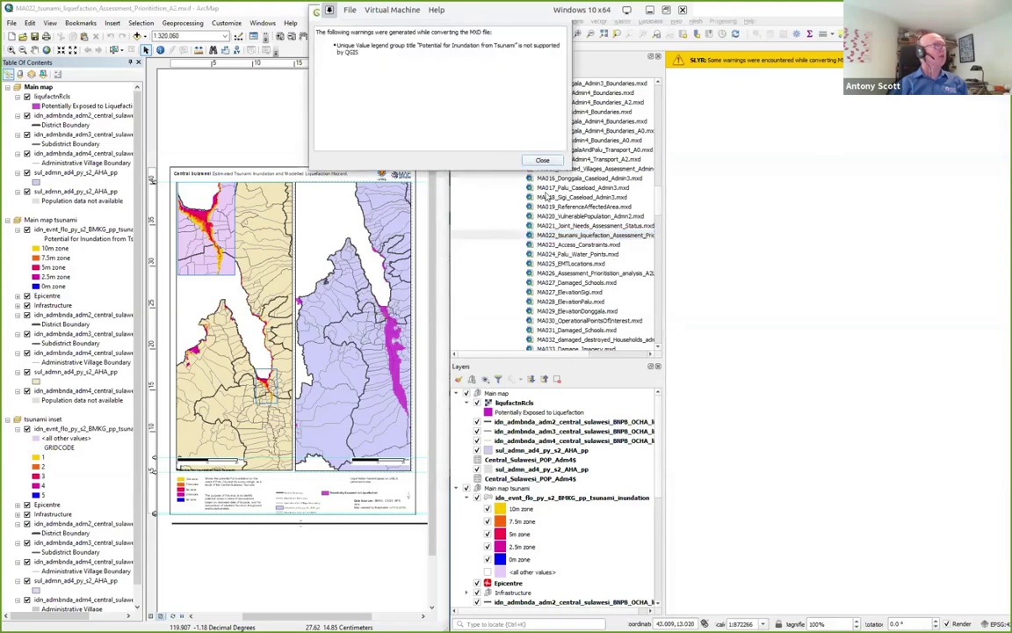
pyautogui.click(543, 161)
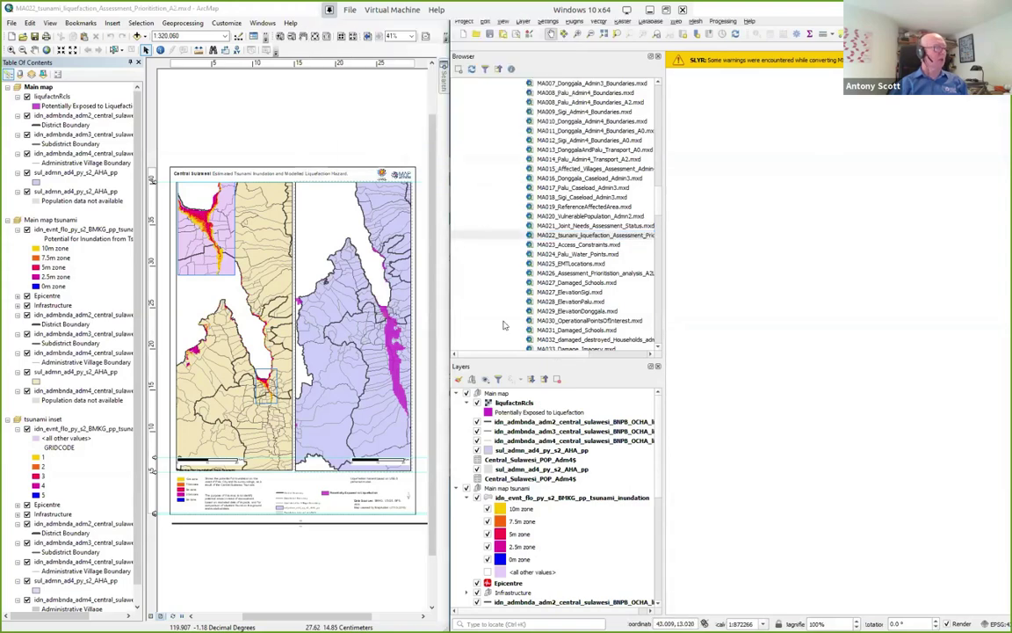
# Zoom to the tsunami inundation layer, then zoom out to see the wider area
pyautogui.click(562, 499)
pyautogui.rightClick(563, 504)
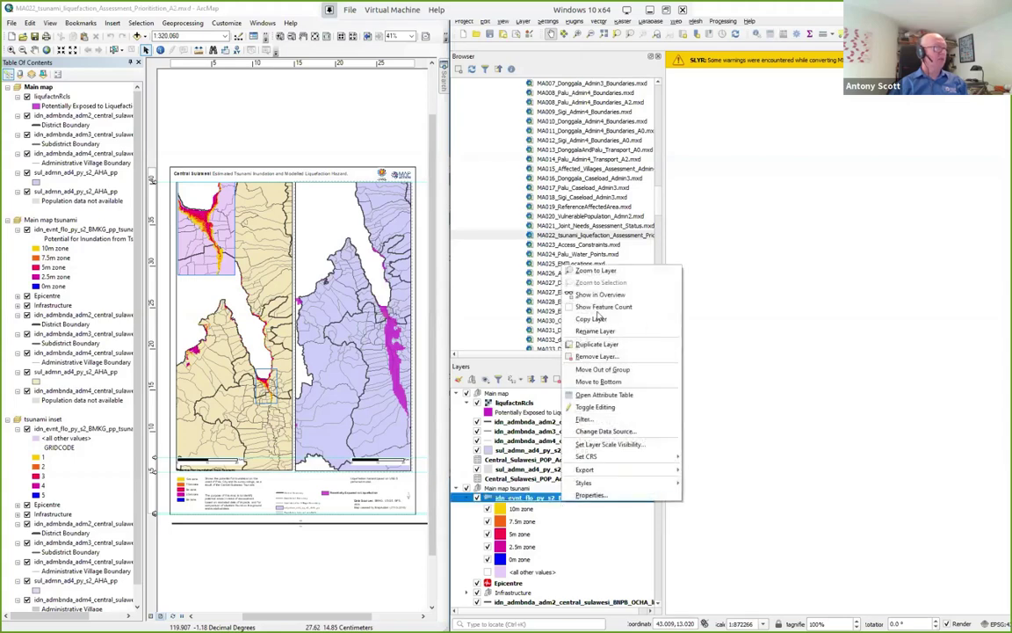
pyautogui.click(596, 272)
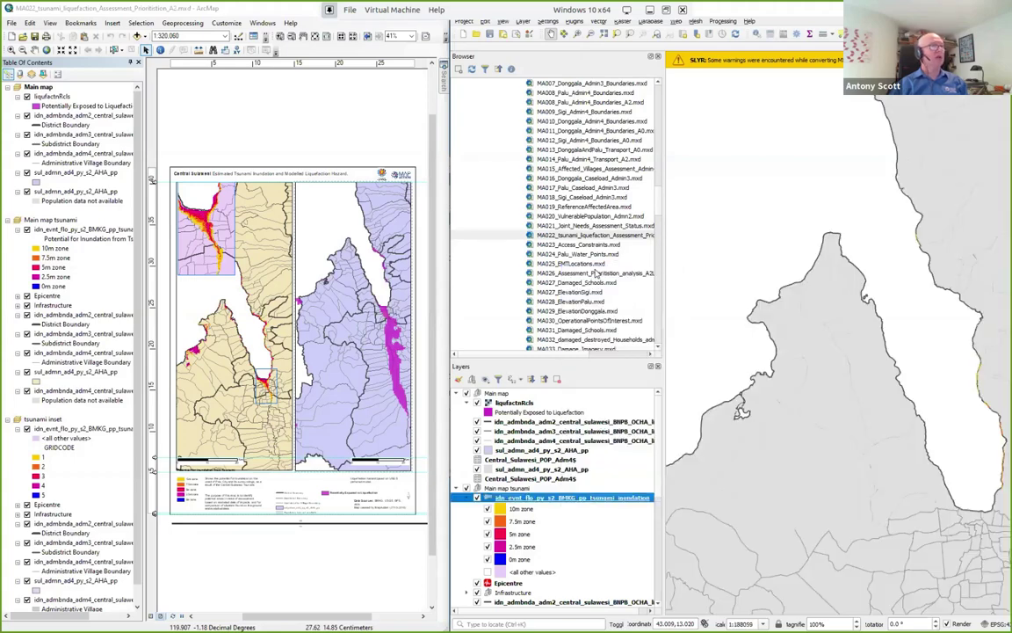
pyautogui.scroll(-2, 916, 388)
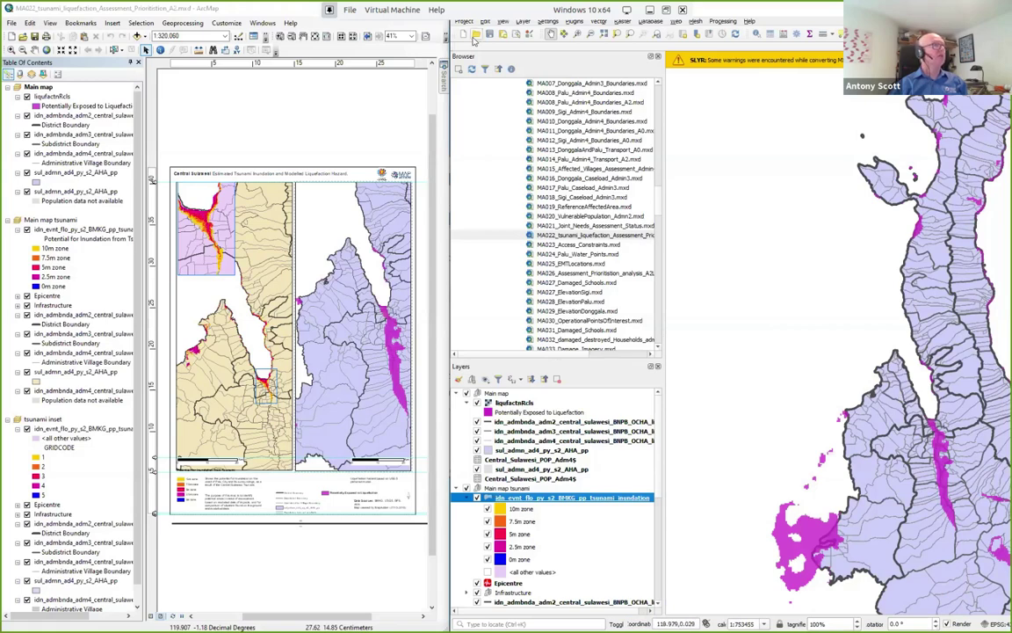
# Restore QGIS and open the converted Page Layout at 100% zoom
pyautogui.doubleClick(528, 7)
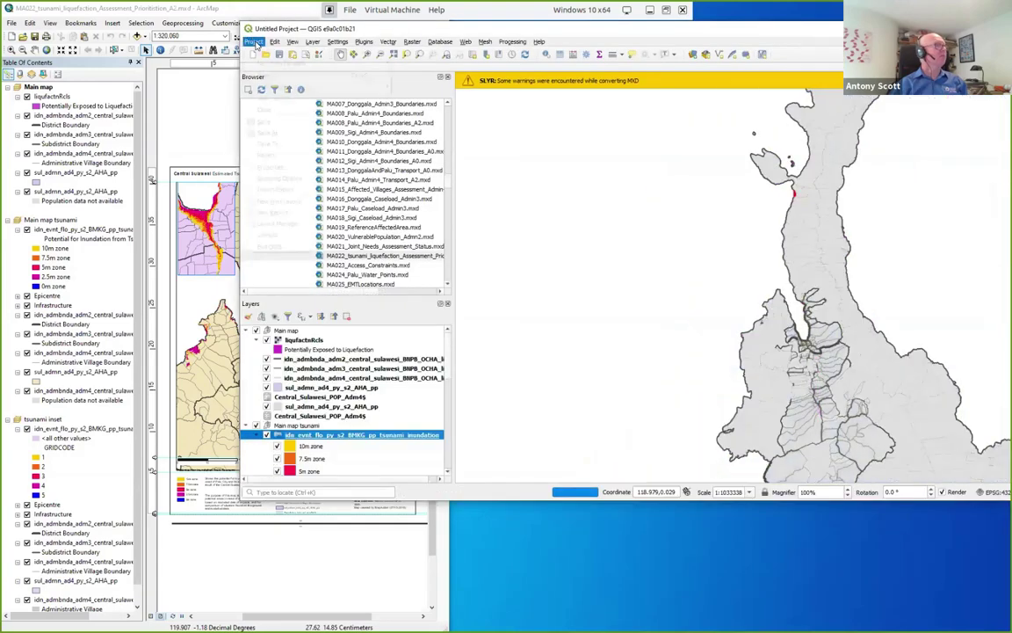
pyautogui.click(253, 41)
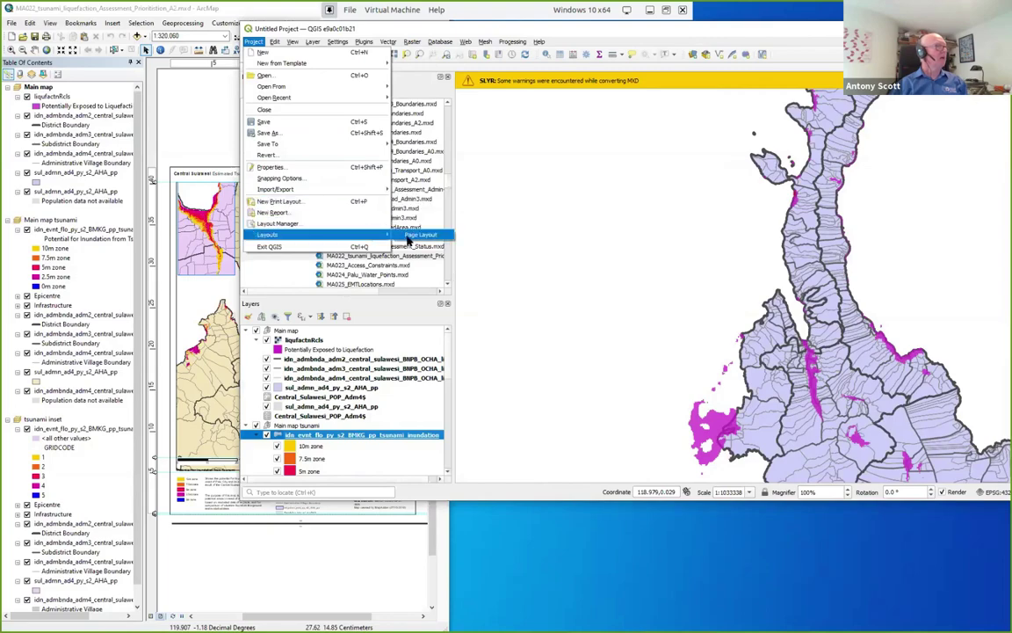
pyautogui.click(407, 237)
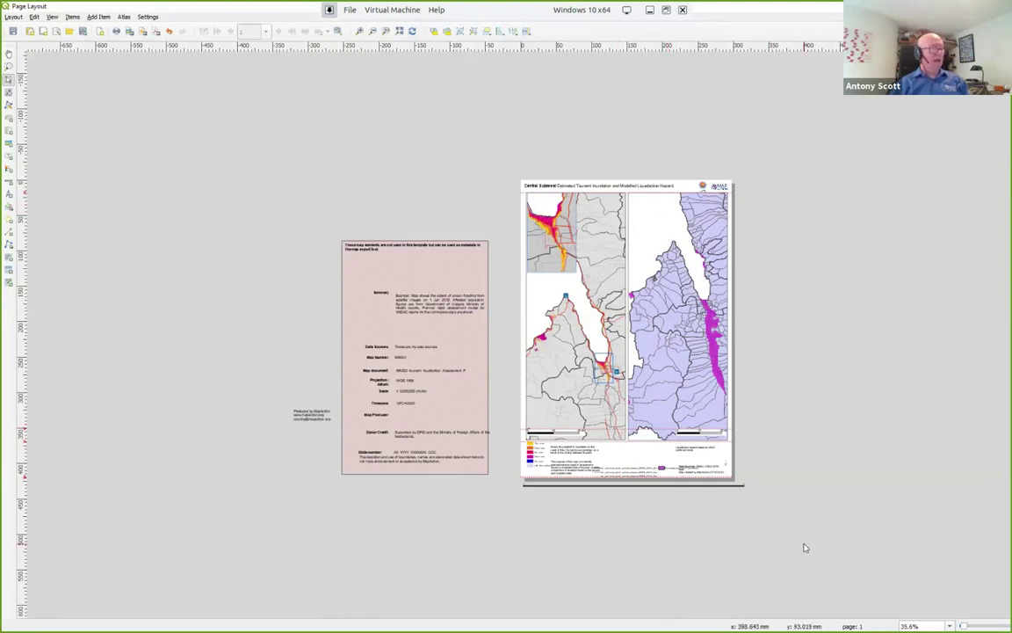
pyautogui.click(949, 625)
pyautogui.press('Escape')
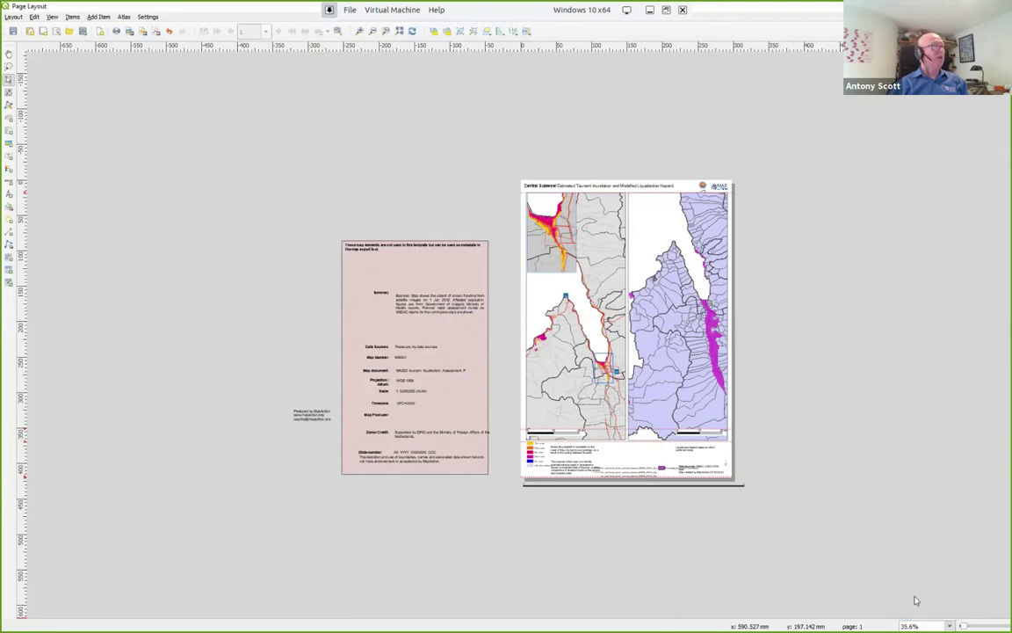
pyautogui.hotkey('ctrl', '1')
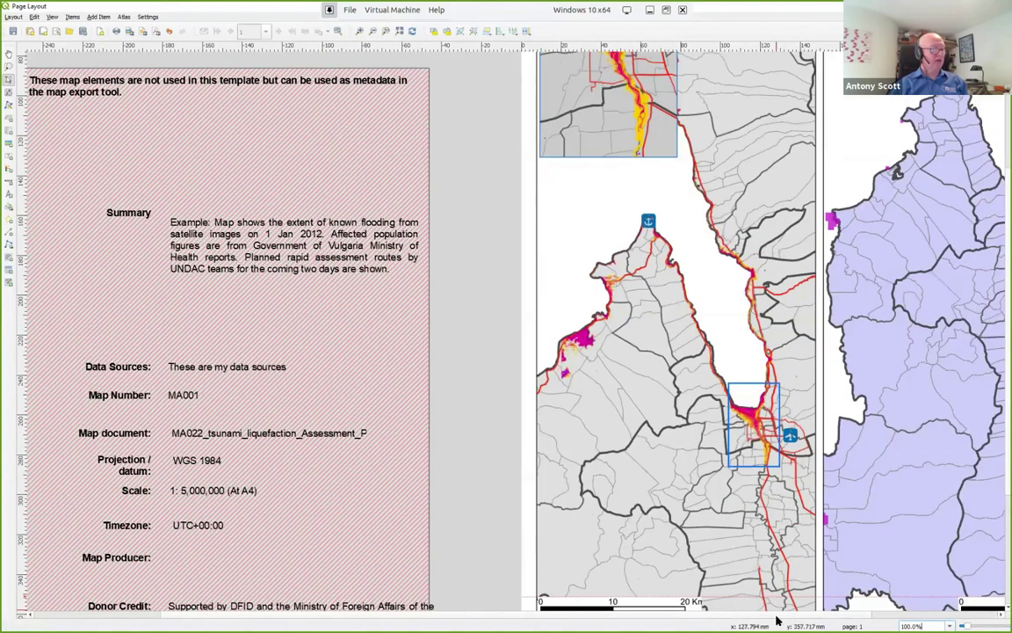
# Scroll across the layout to review its tsunami inundation and liquefaction panels
pyautogui.hscroll(3, 848, 621)
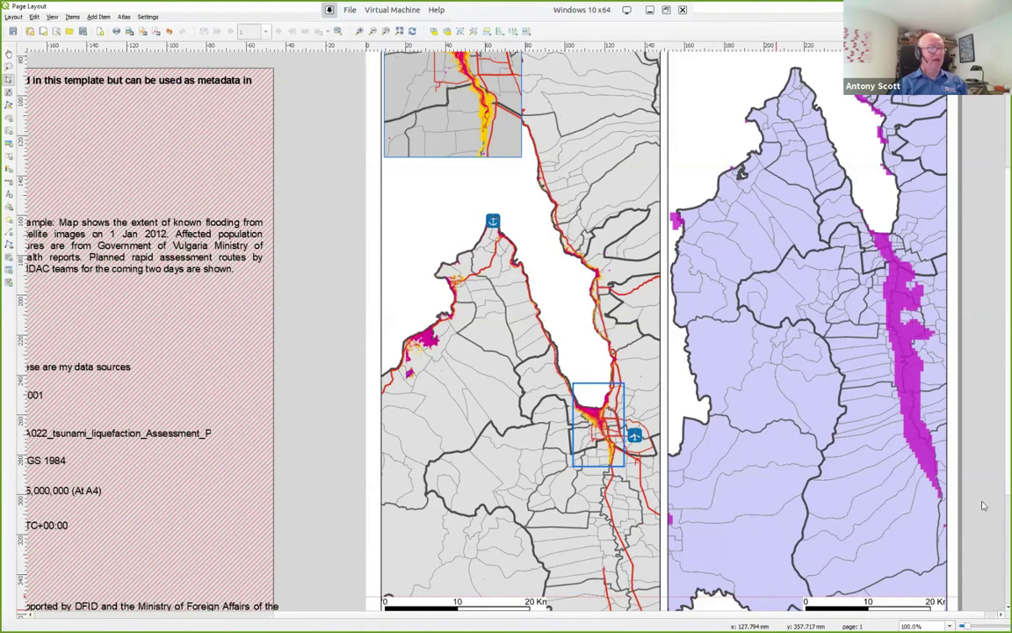
pyautogui.scroll(-4, 998, 455)
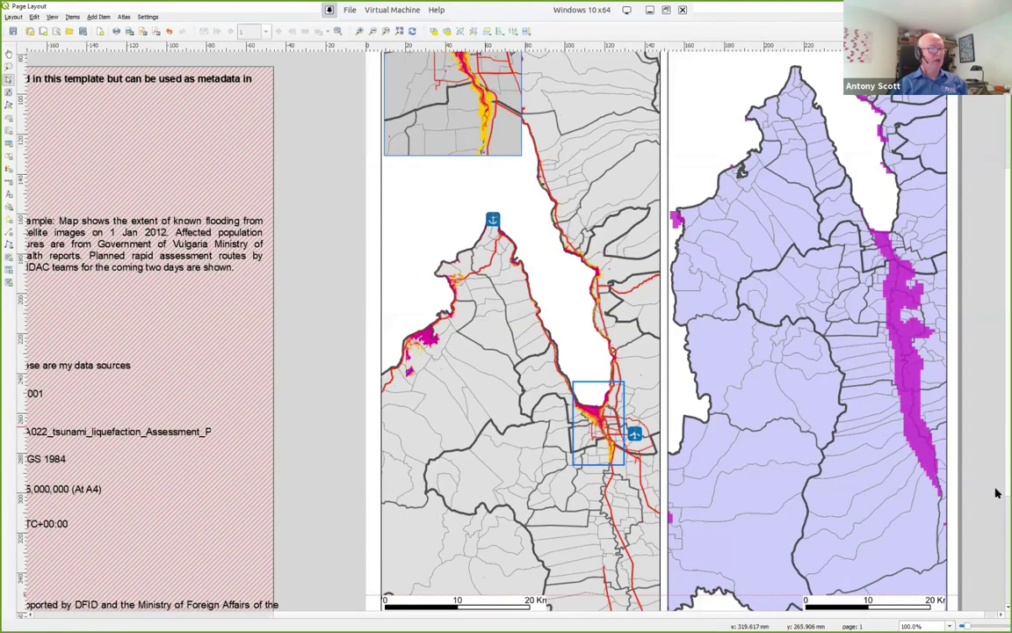
pyautogui.scroll(-1, 997, 540)
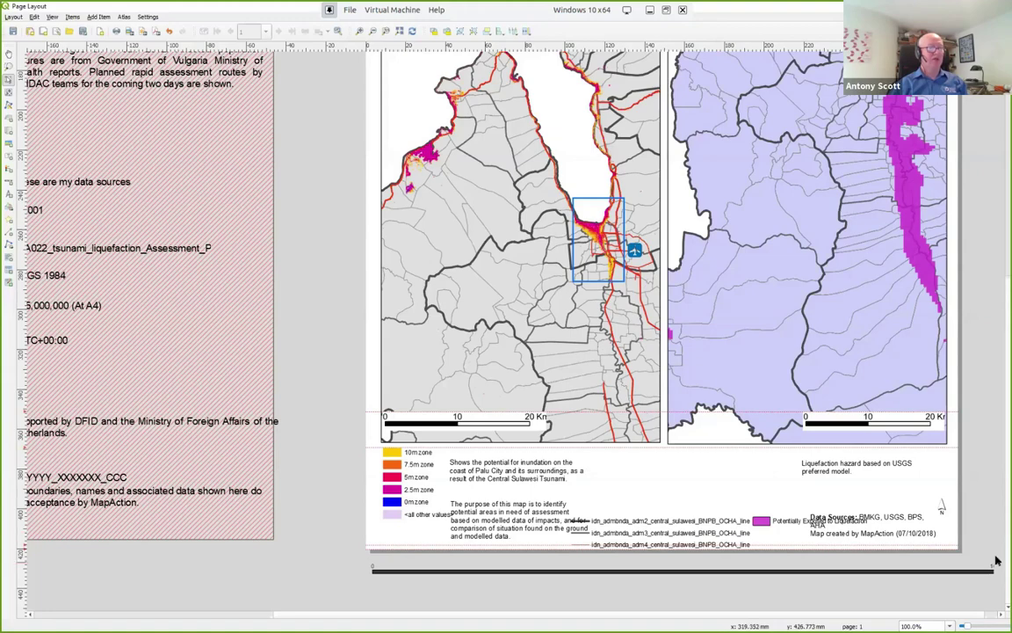
pyautogui.scroll(3, 997, 552)
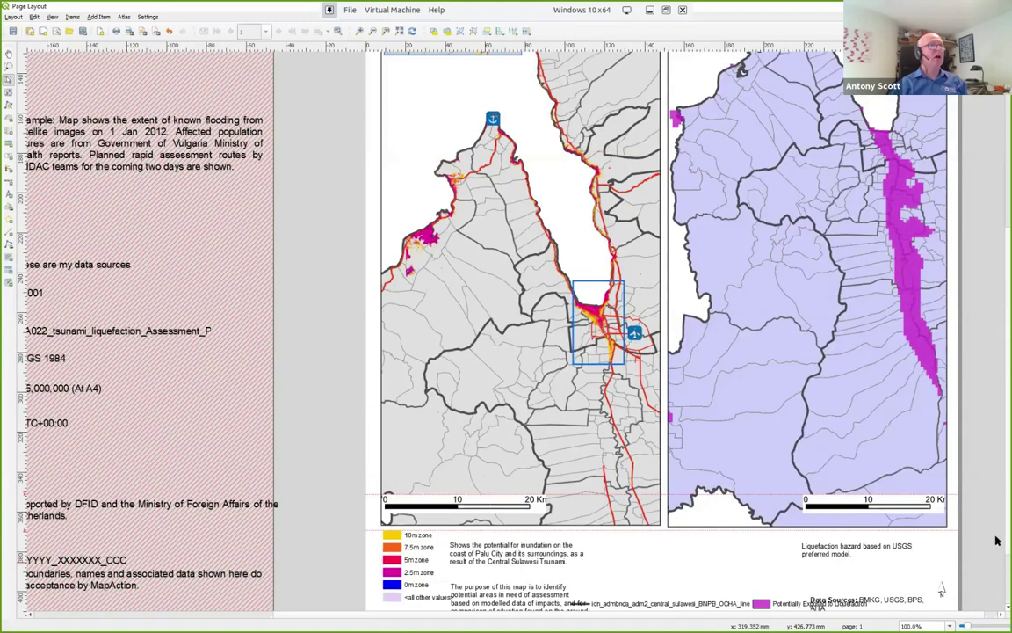
pyautogui.scroll(3, 997, 406)
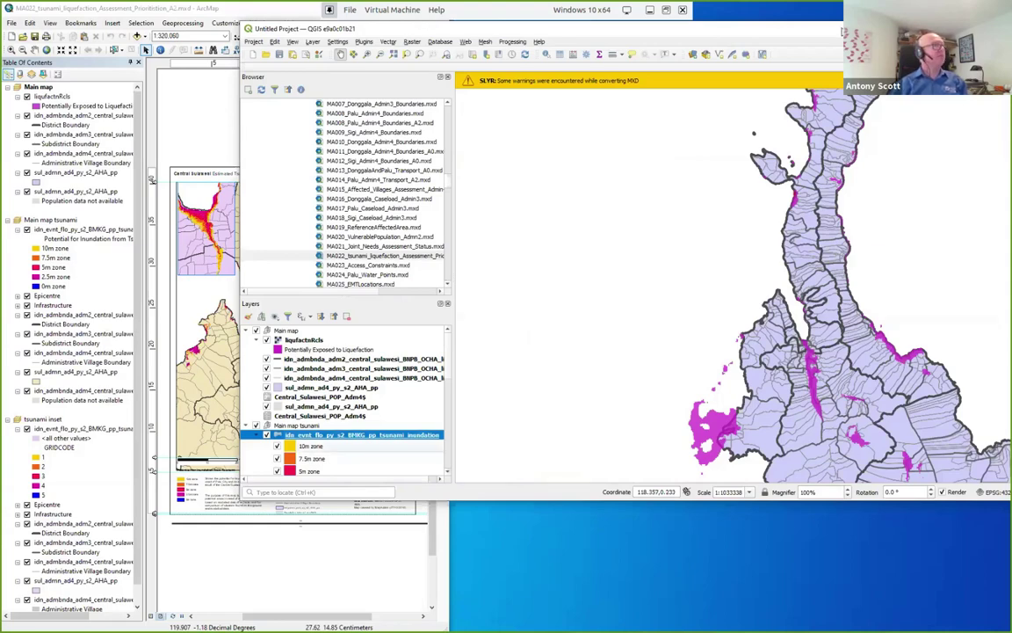
# Snap QGIS to the right half and open the recent MA042 buildings map in ArcMap
pyautogui.press('super+Right')
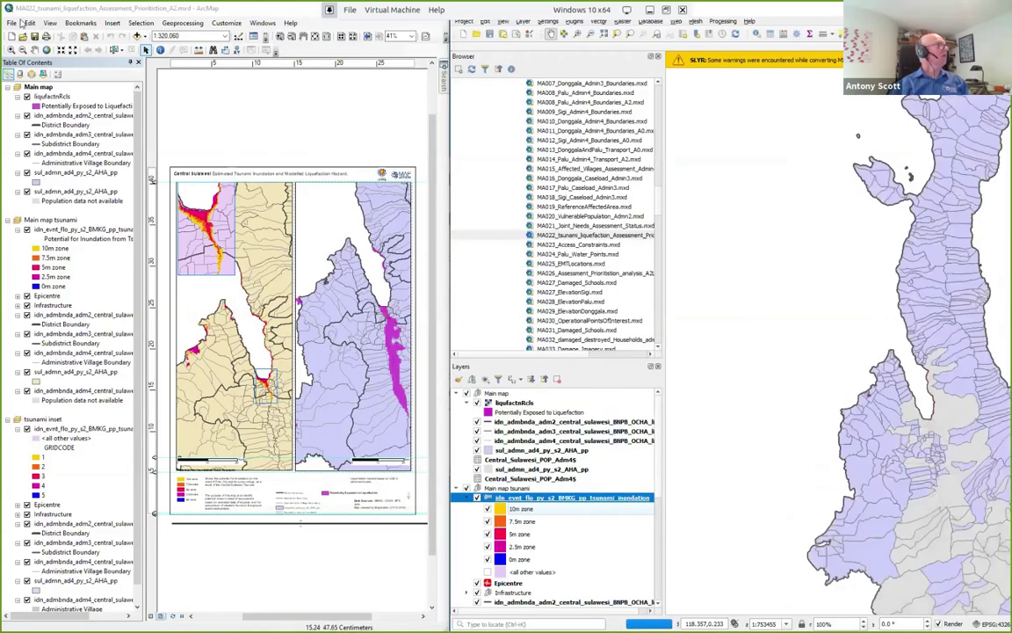
pyautogui.click(12, 23)
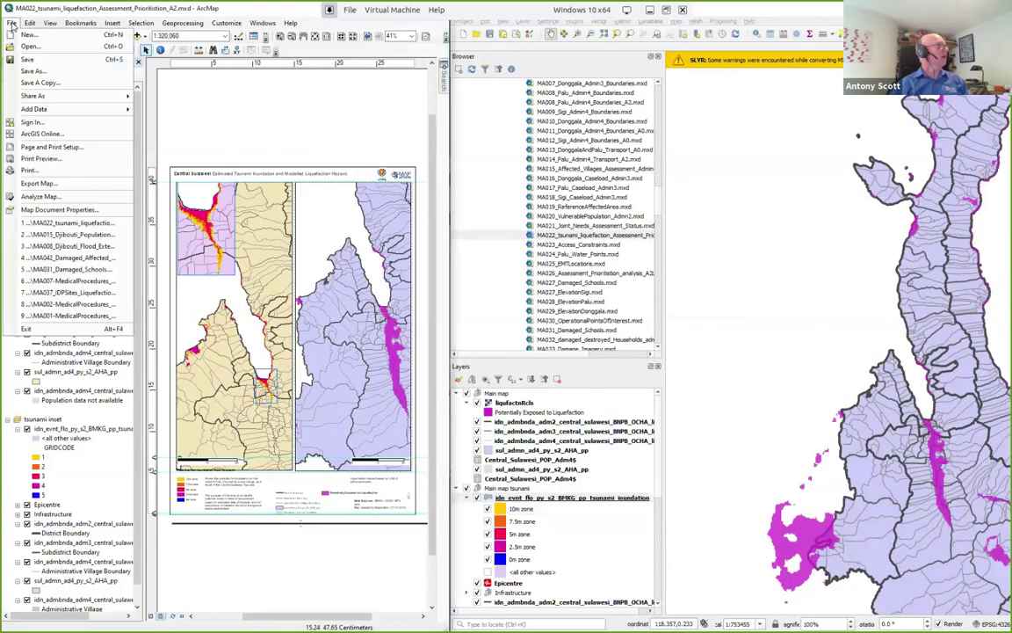
pyautogui.click(73, 259)
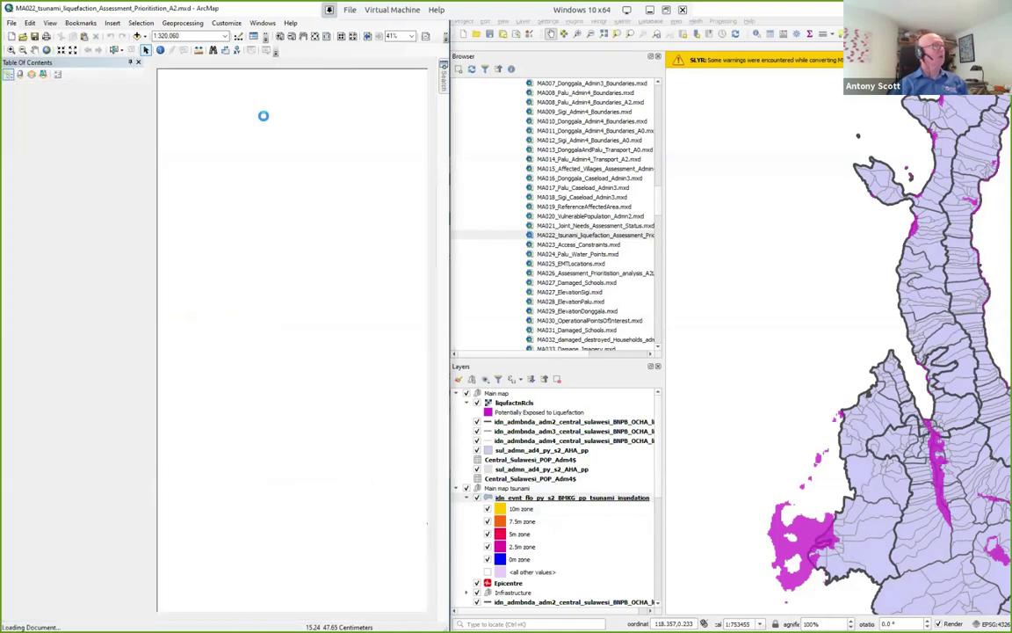
# Load MA042_Damaged_Affected_Buildings.mxd in QGIS, narrow ArcMap's layer list, and zoom into Palu bay
pyautogui.click(576, 293)
pyautogui.scroll(-6, 576, 295)
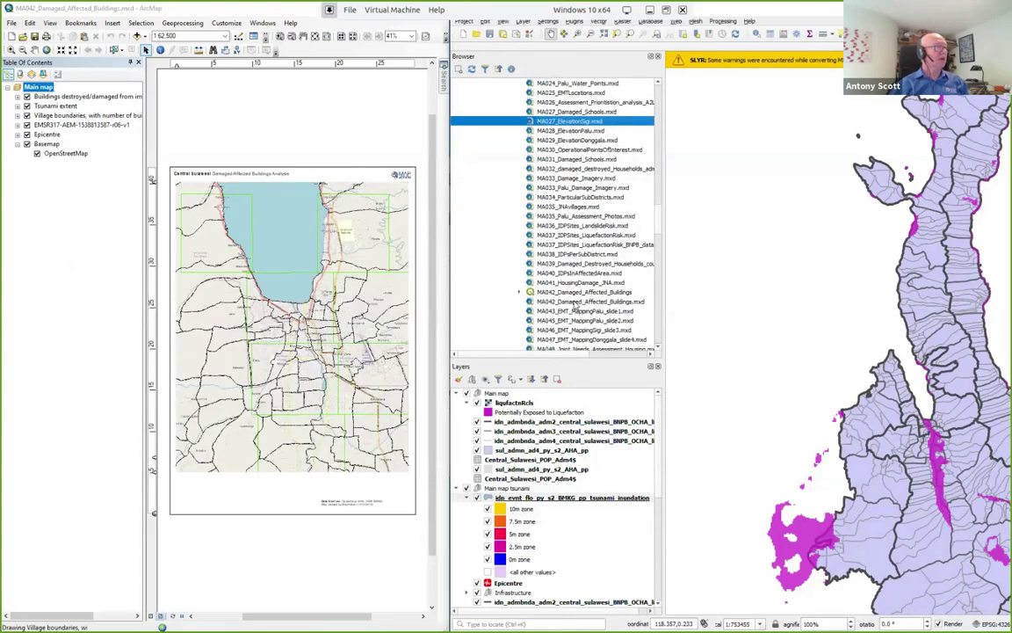
pyautogui.click(573, 301)
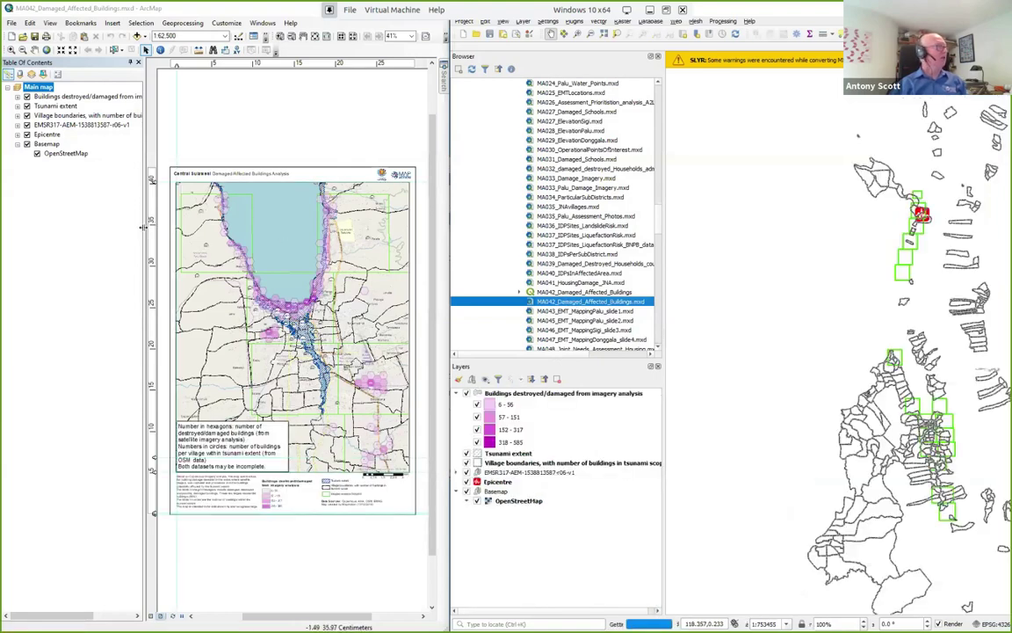
pyautogui.moveTo(143, 227); pyautogui.dragTo(93, 223)
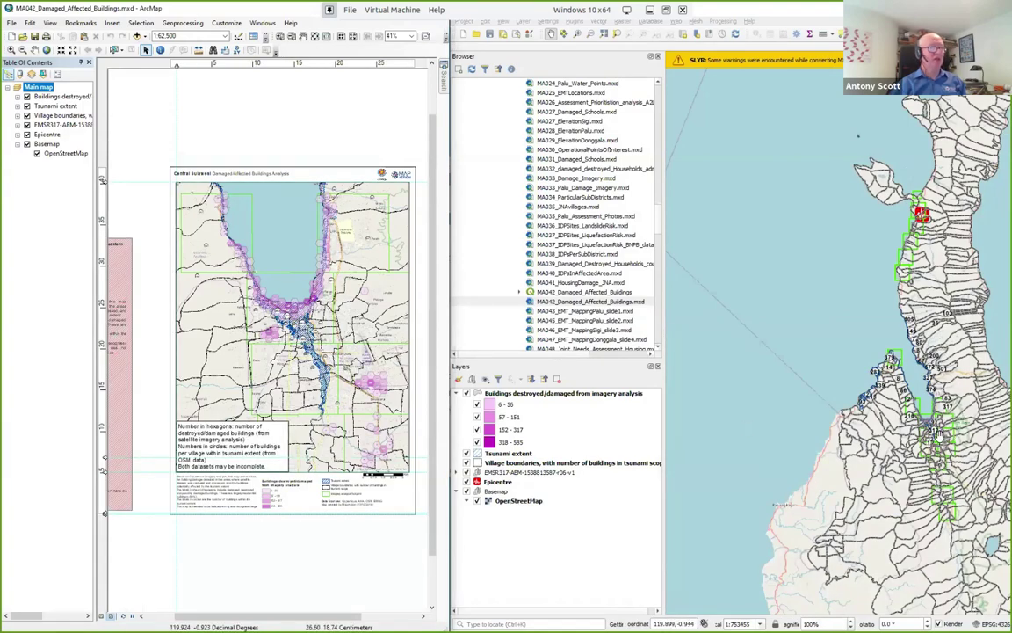
pyautogui.scroll(2, 878, 345)
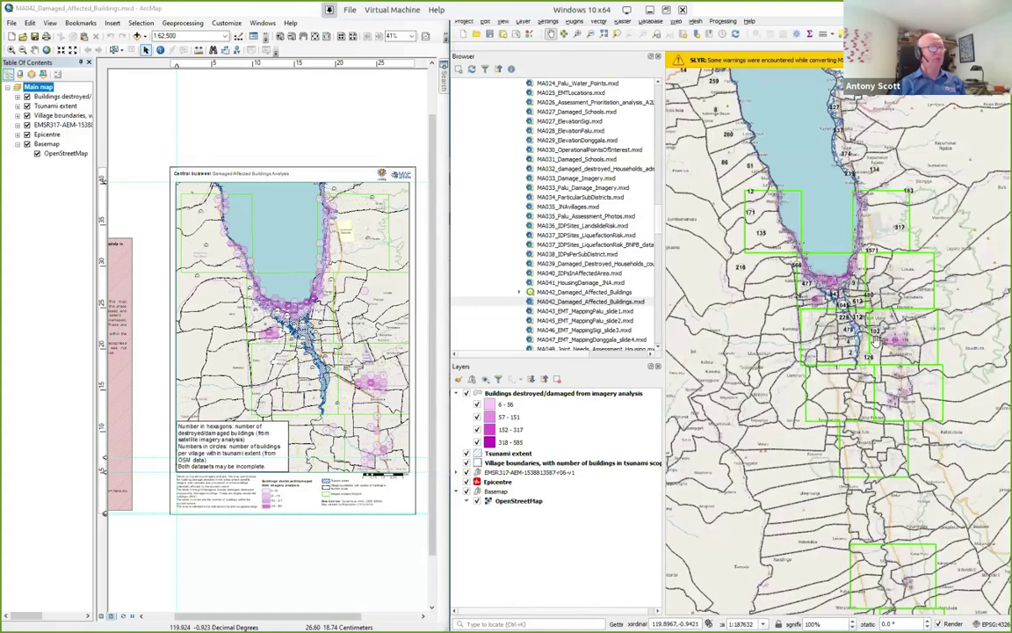
pyautogui.scroll(1, 858, 320)
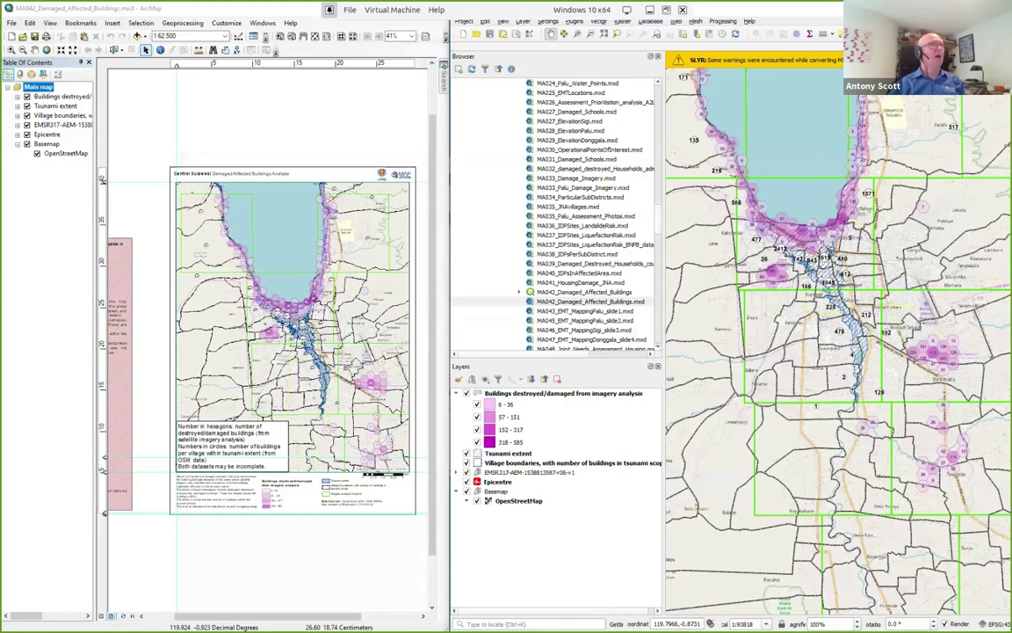
# Restore QGIS and open the buildings map's converted Page Layout at 100% zoom
pyautogui.doubleClick(805, 85)
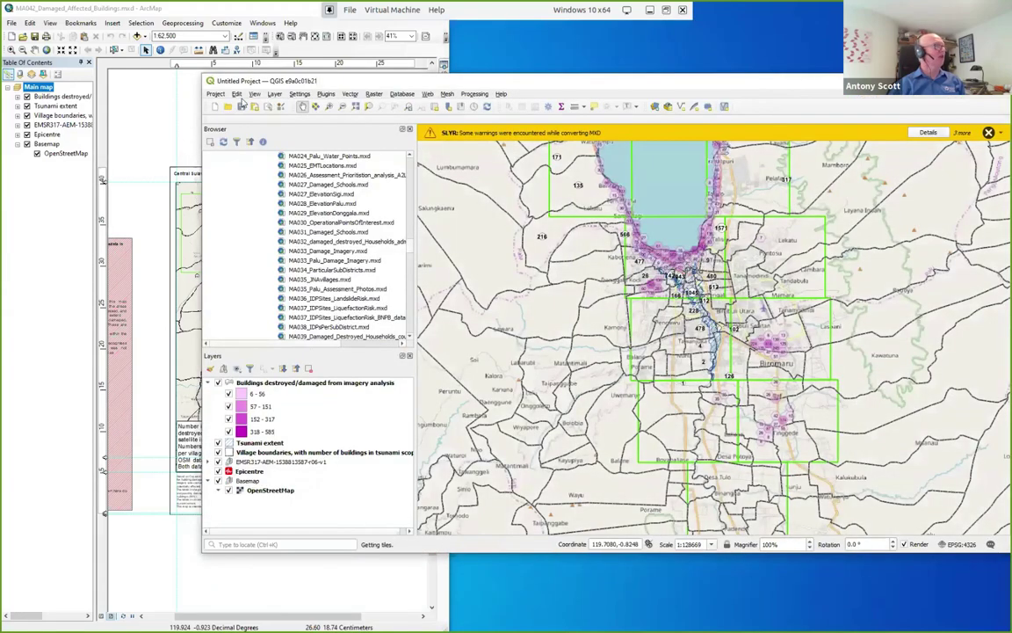
pyautogui.click(215, 95)
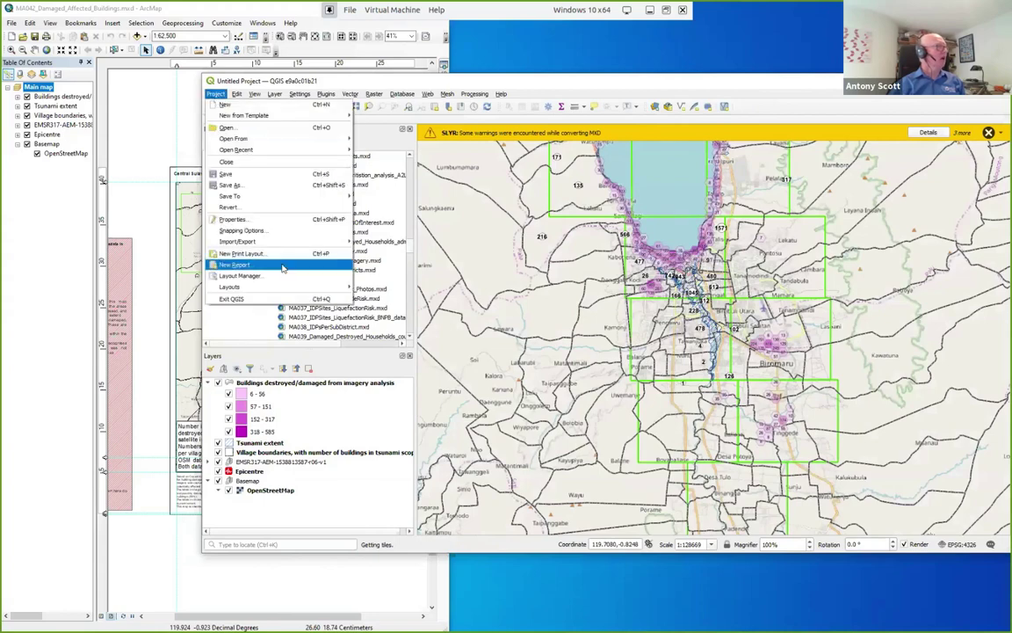
pyautogui.moveTo(290, 286)
pyautogui.click(375, 287)
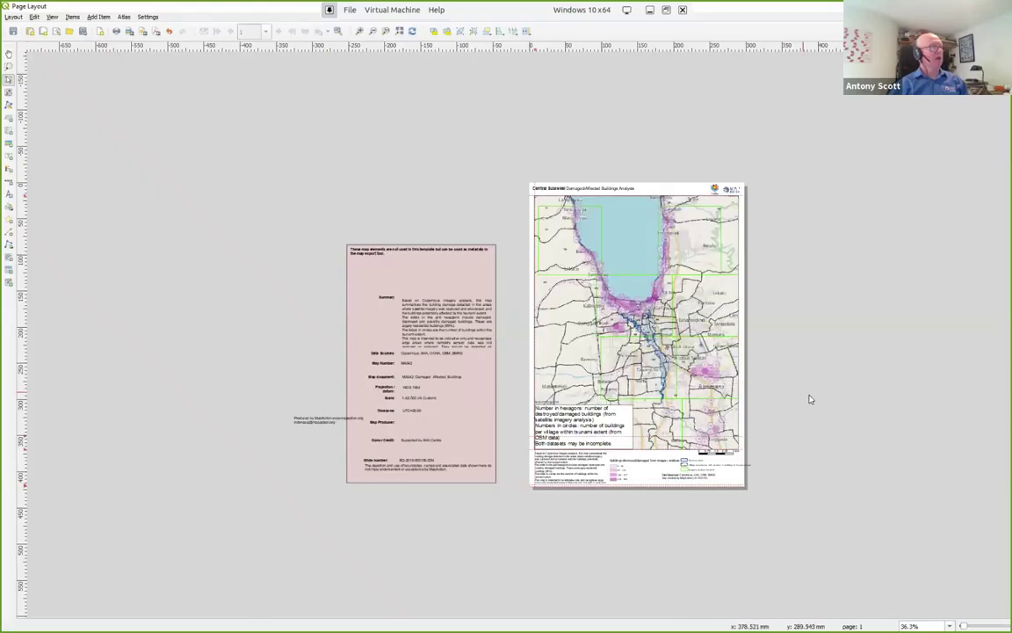
pyautogui.click(950, 624)
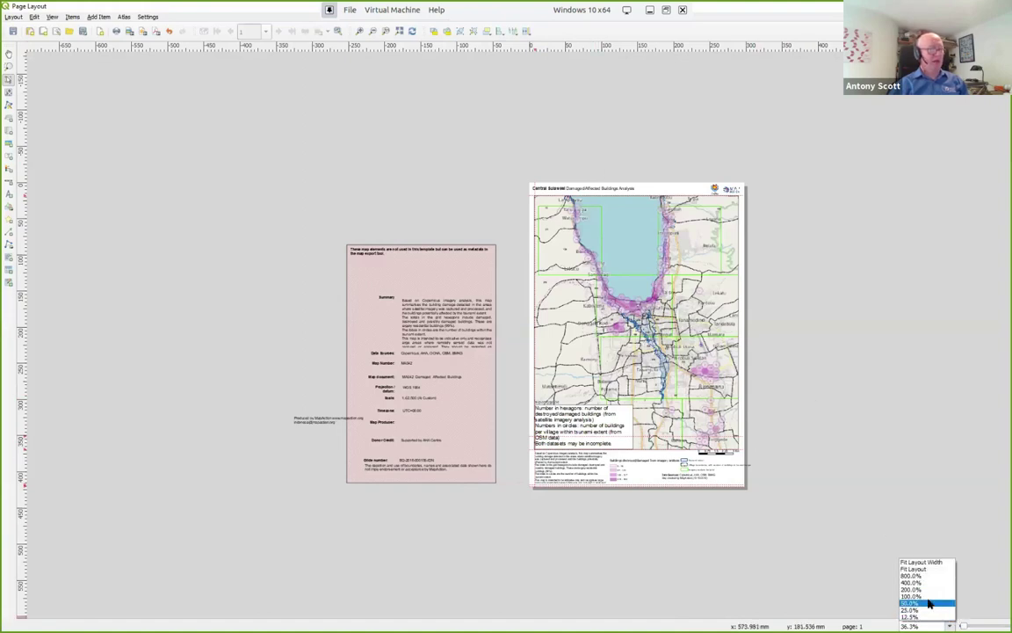
pyautogui.click(929, 602)
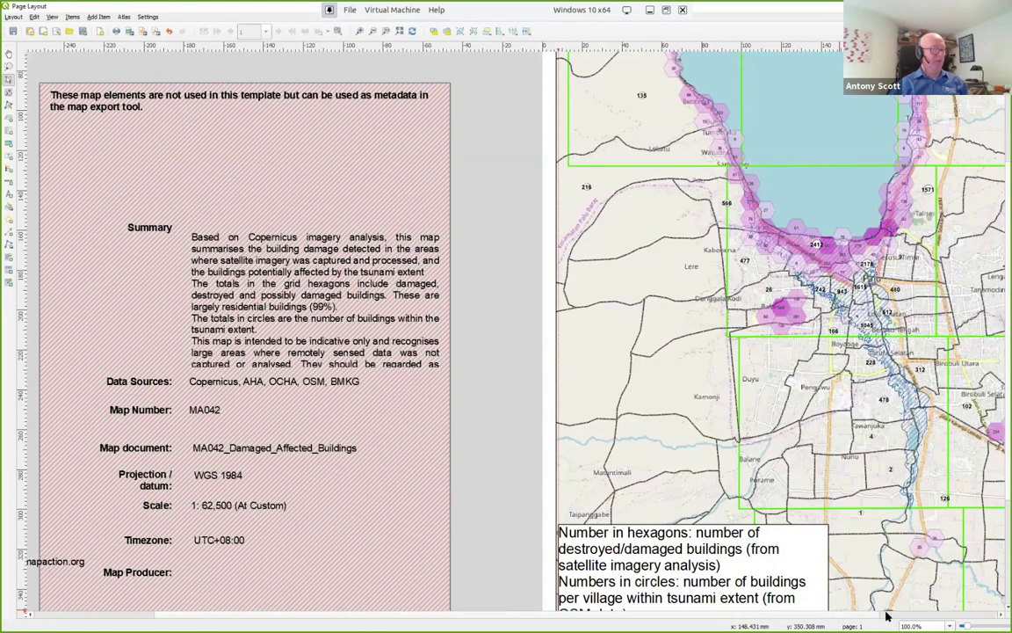
# Scroll through the layout to check its legend and title, then return to the main window
pyautogui.hscroll(5, 887, 615)
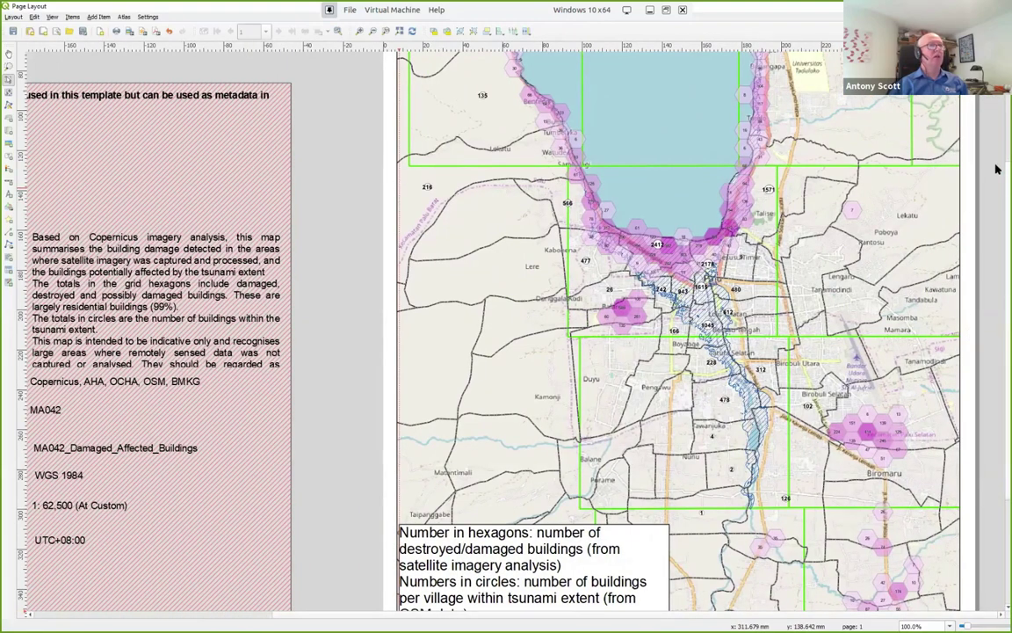
pyautogui.scroll(-5, 997, 177)
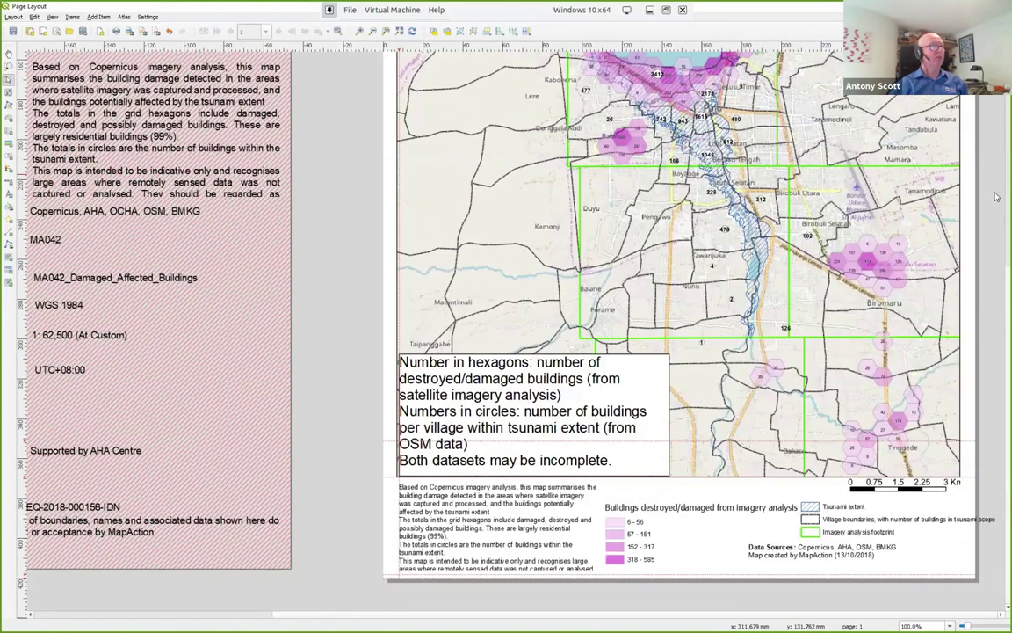
pyautogui.scroll(6, 994, 196)
pyautogui.scroll(4, 986, 122)
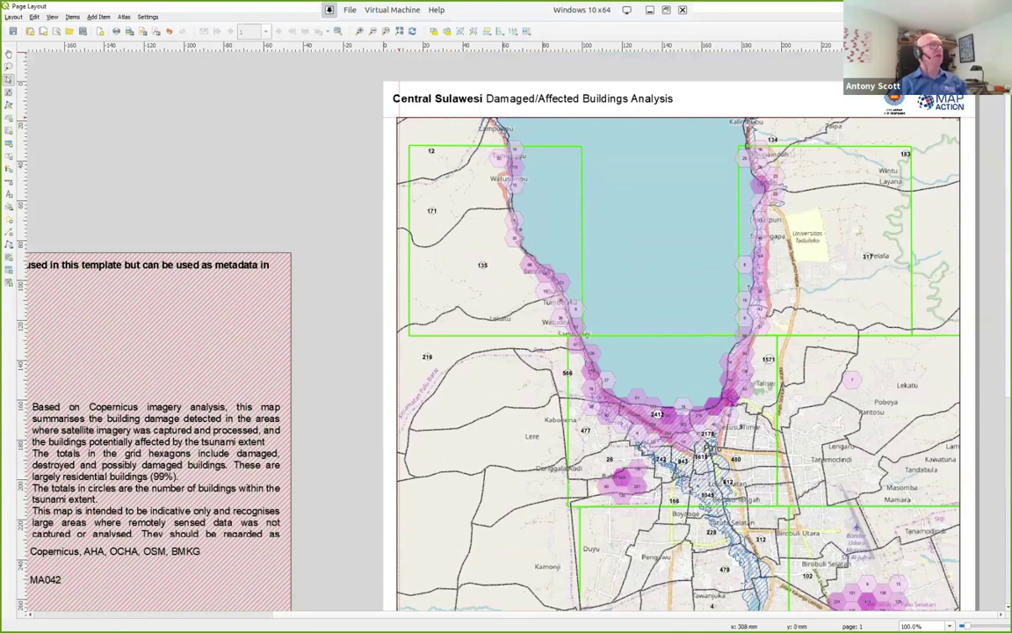
pyautogui.hotkey('alt', 'Tab')
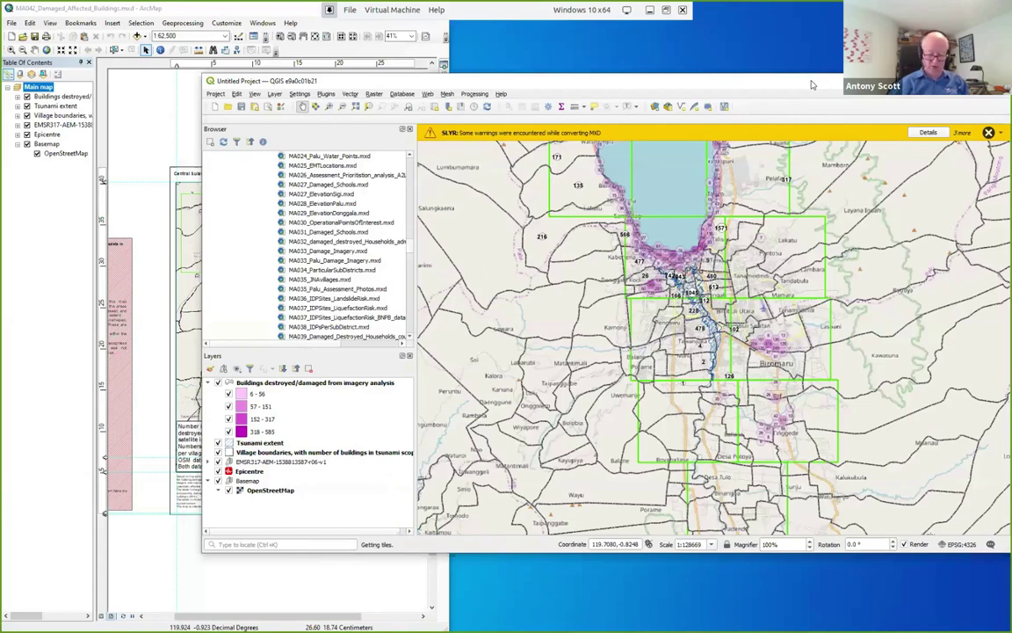
# Snap QGIS beside ArcMap and bring up the Explorer search listing .lyr files
pyautogui.press('super+Right')
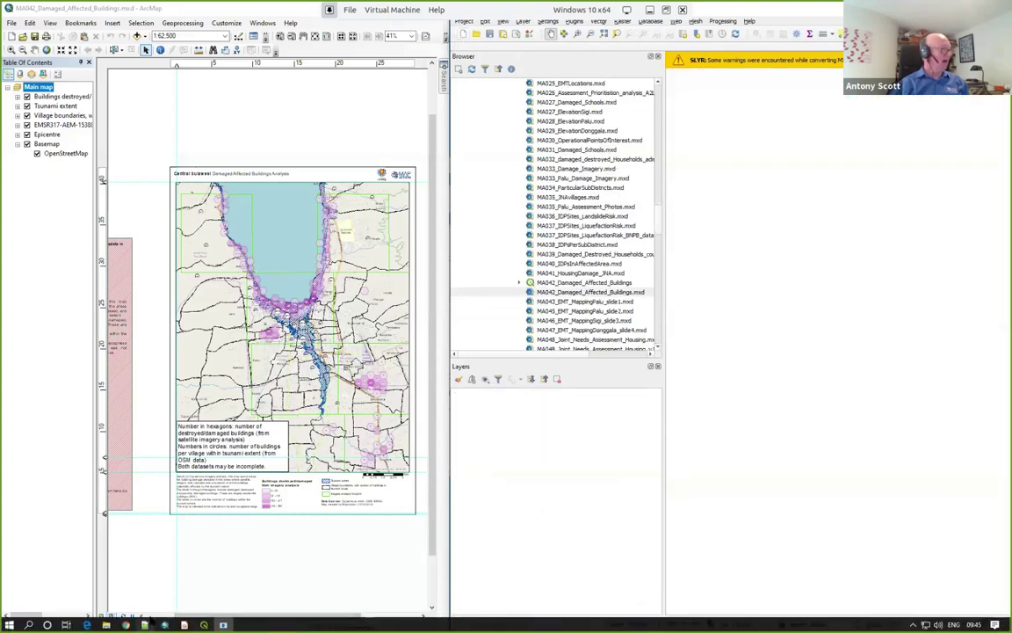
pyautogui.moveTo(108, 622)
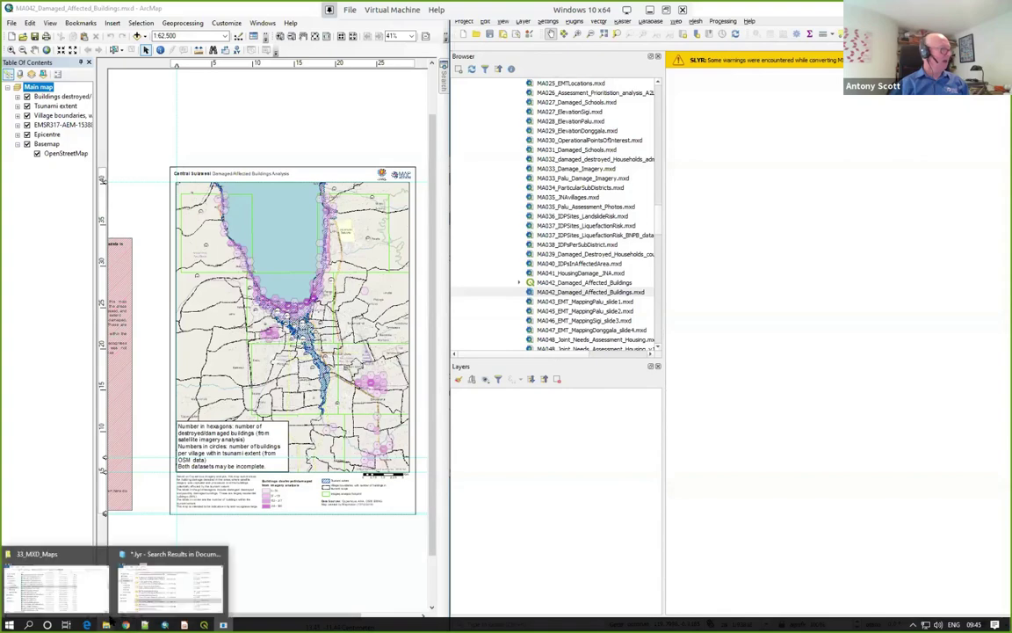
pyautogui.click(172, 580)
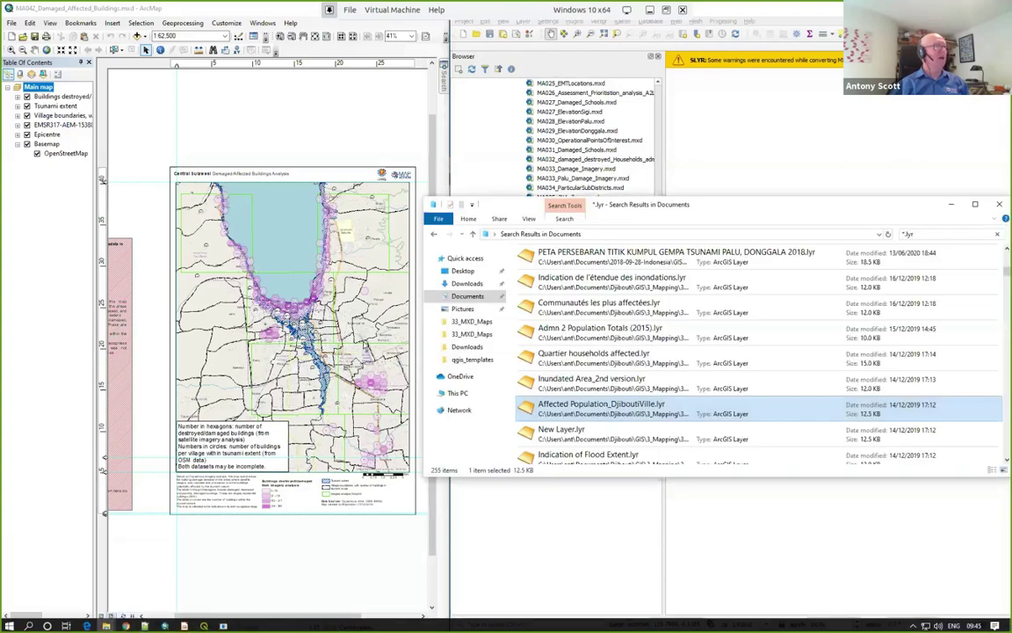
pyautogui.moveTo(690, 201); pyautogui.dragTo(375, 55)
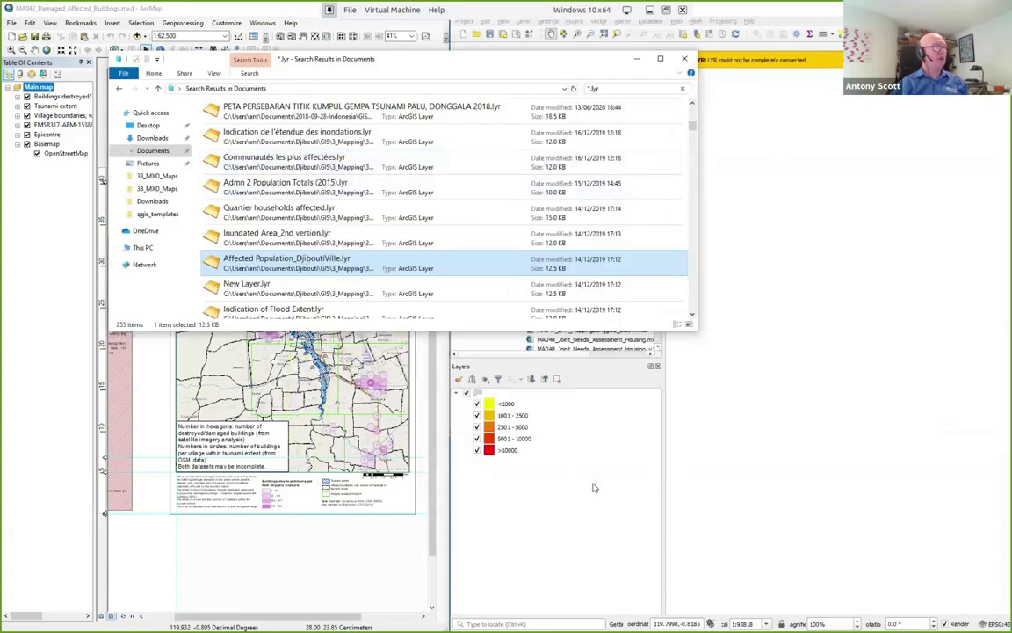
# Zoom to the added population layer and add Inundated Area_2nd version.lyr to the map
pyautogui.click(479, 393)
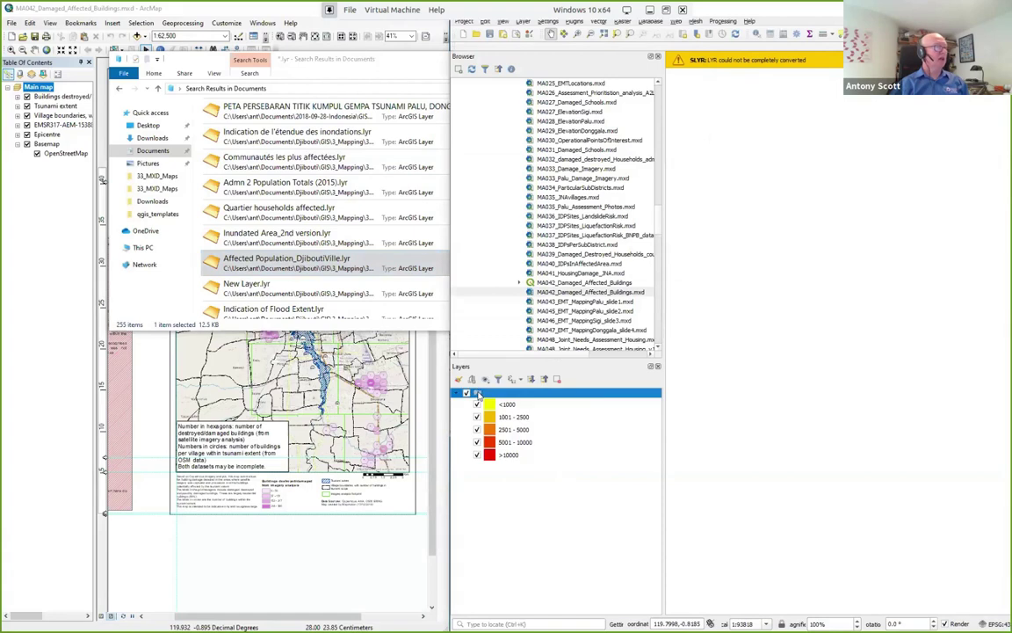
pyautogui.rightClick(479, 394)
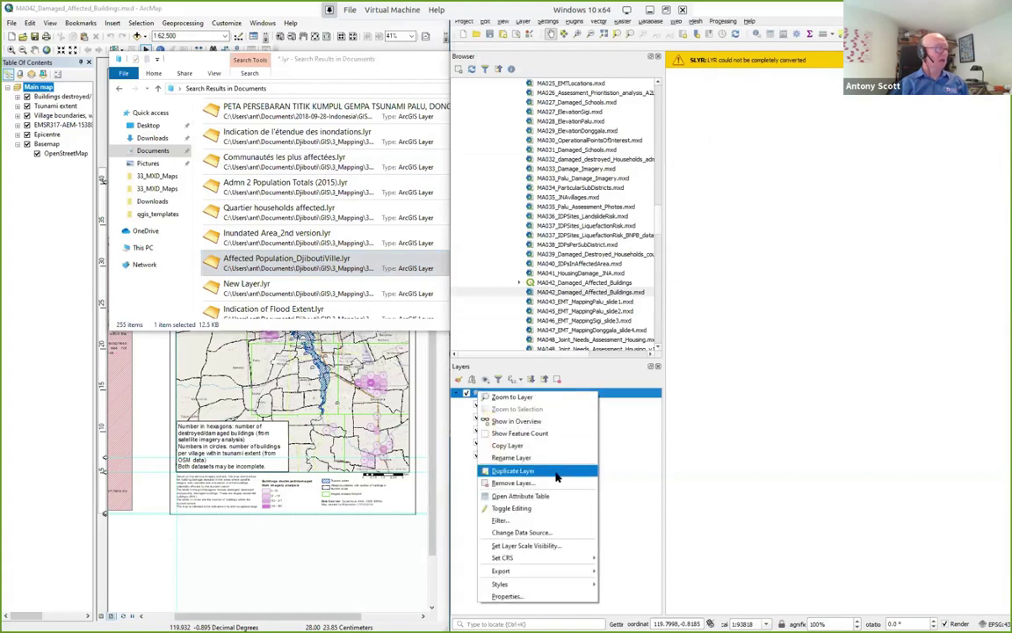
pyautogui.click(526, 397)
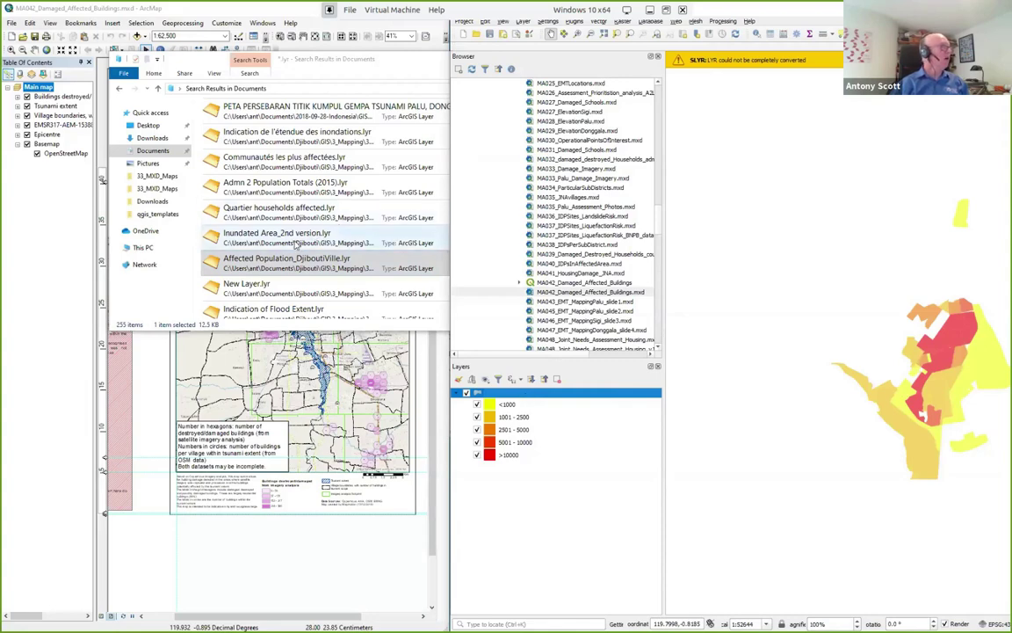
pyautogui.moveTo(295, 246); pyautogui.dragTo(510, 466)
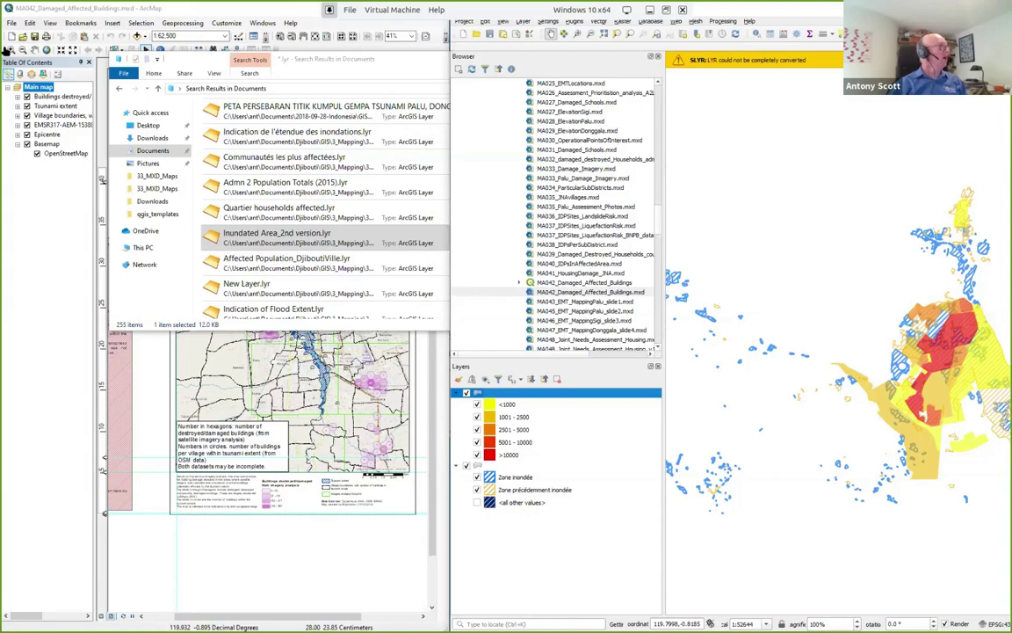
# Copy the Buildings destroyed/damaged from imagery analysis layer from ArcMap into QGIS Layers
pyautogui.click(51, 103)
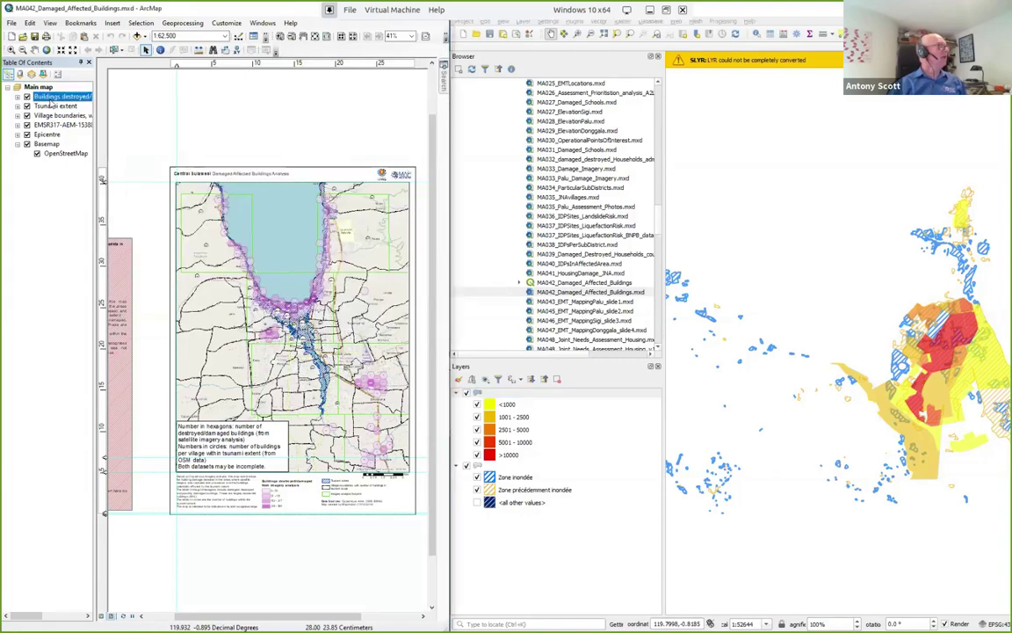
pyautogui.click(54, 97)
pyautogui.moveTo(495, 542); pyautogui.dragTo(489, 515)
# Zoom to the damage hexagons, zoom in further, and maximise QGIS to full screen
pyautogui.rightClick(556, 517)
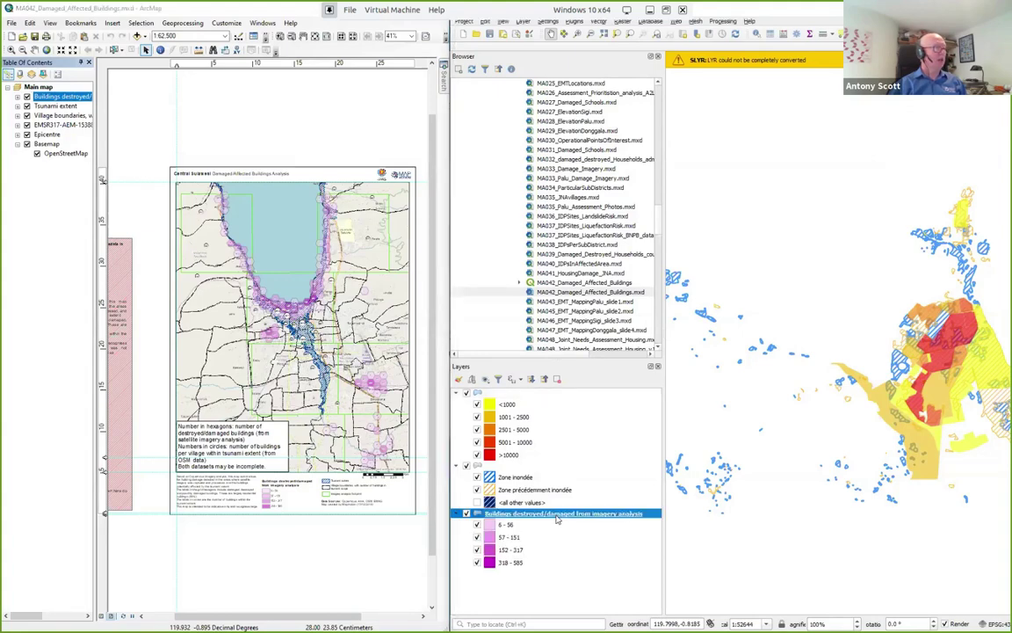
pyautogui.click(601, 300)
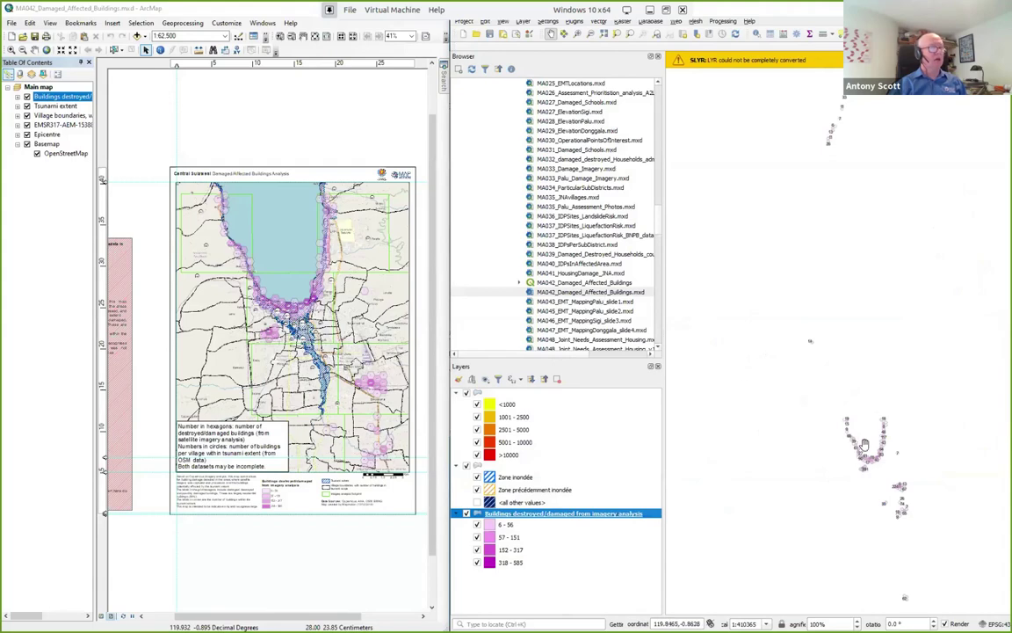
pyautogui.scroll(3, 863, 445)
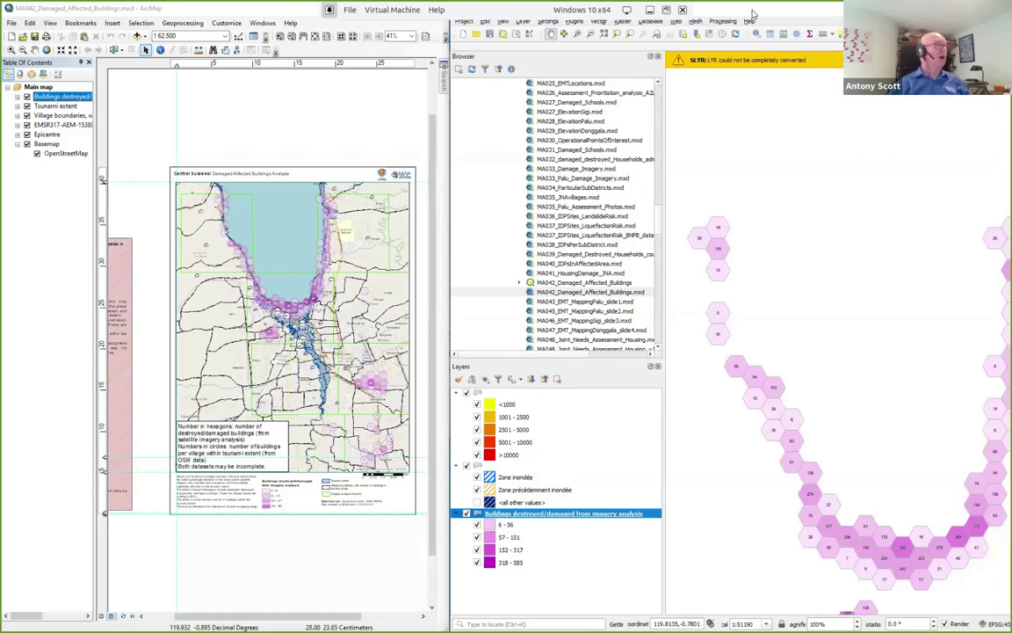
pyautogui.doubleClick(753, 12)
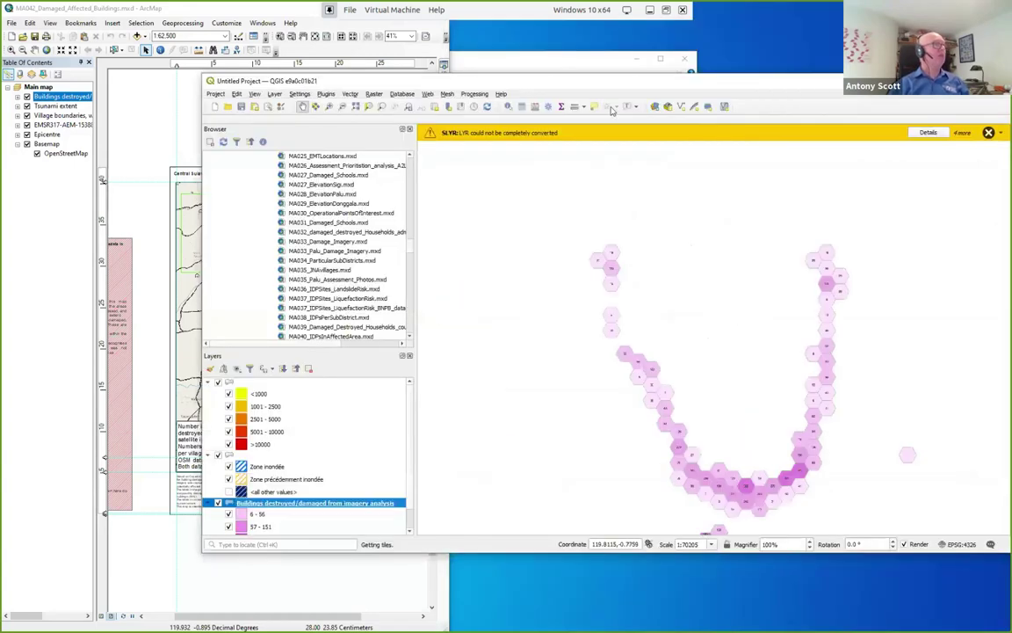
pyautogui.doubleClick(662, 86)
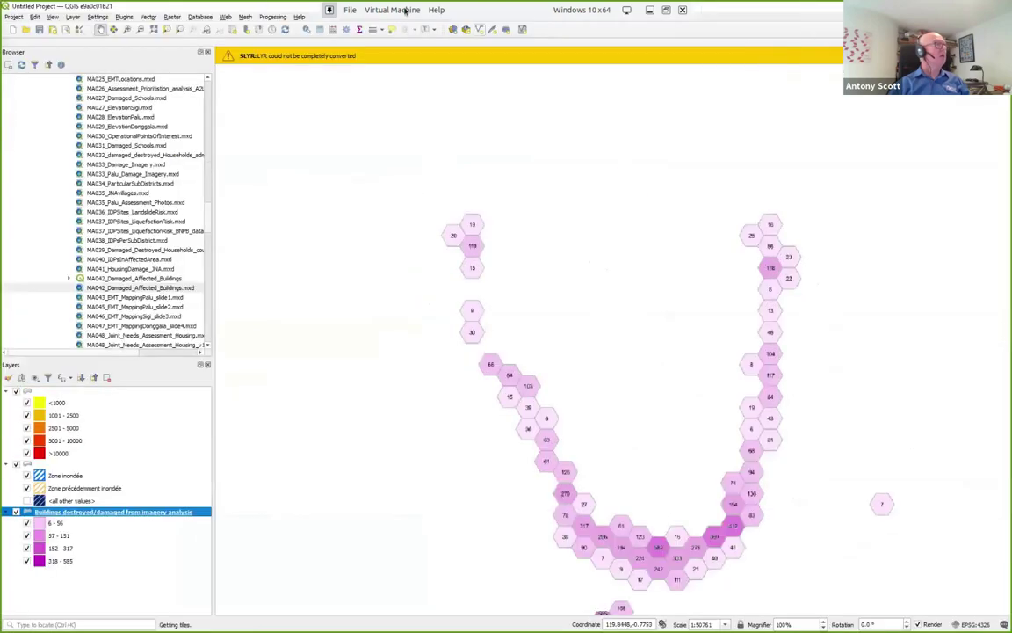
pyautogui.click(273, 17)
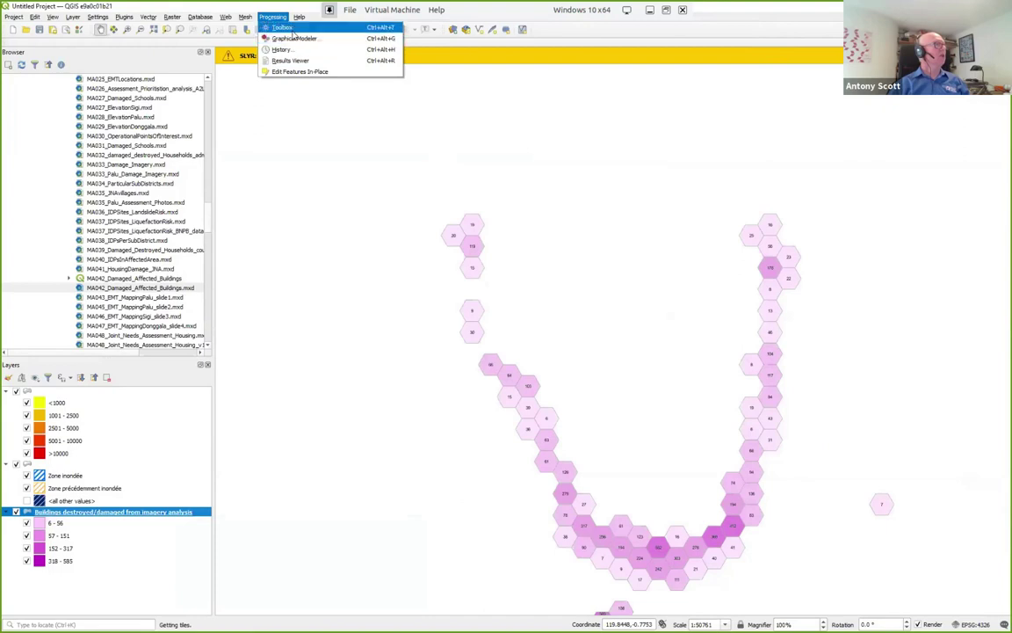
pyautogui.click(290, 28)
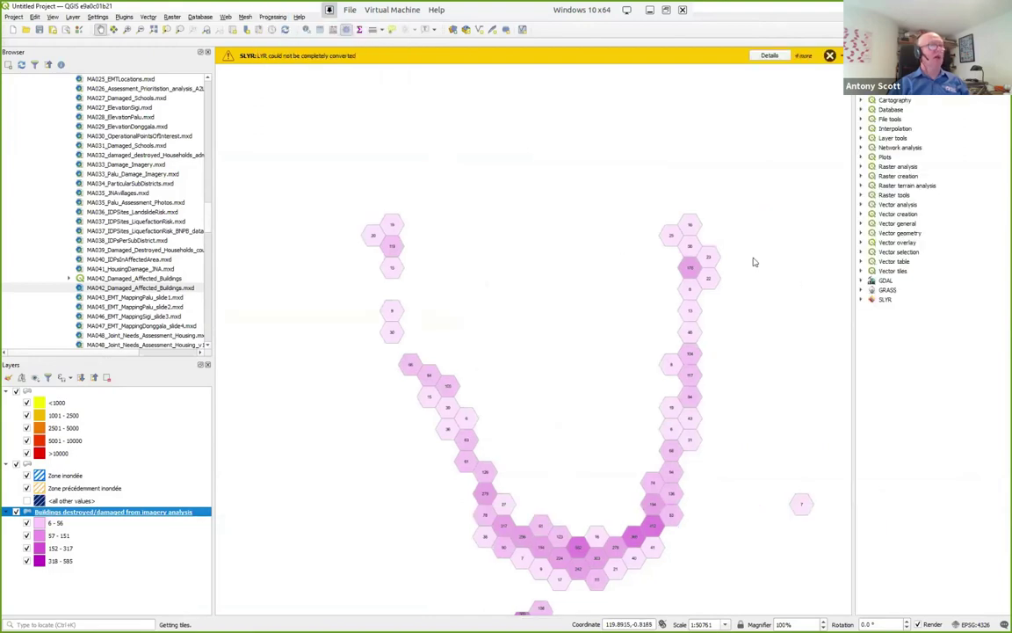
pyautogui.moveTo(854, 266); pyautogui.dragTo(726, 260)
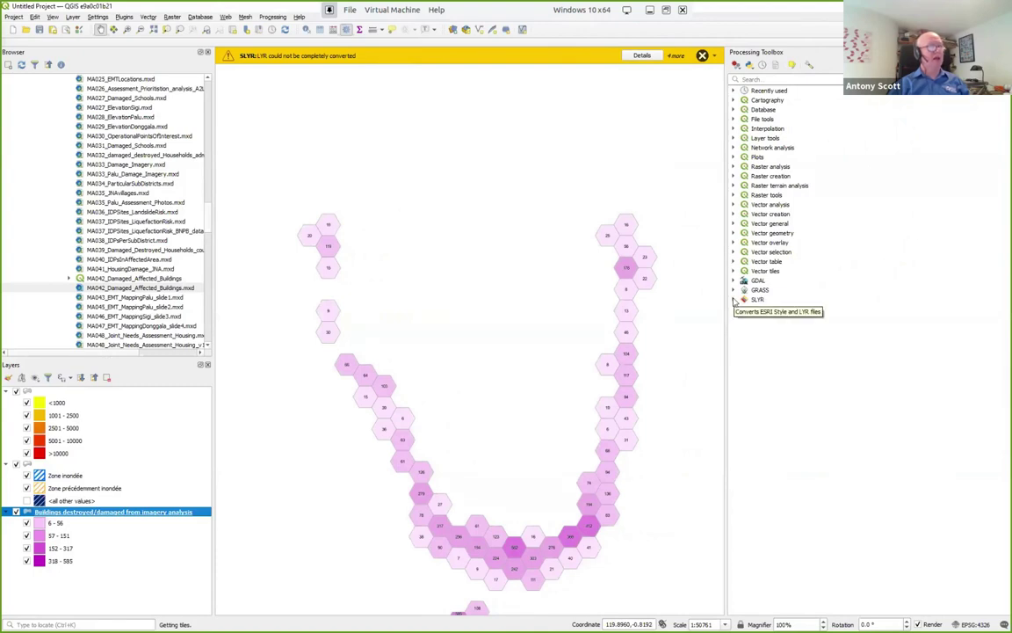
pyautogui.click(735, 301)
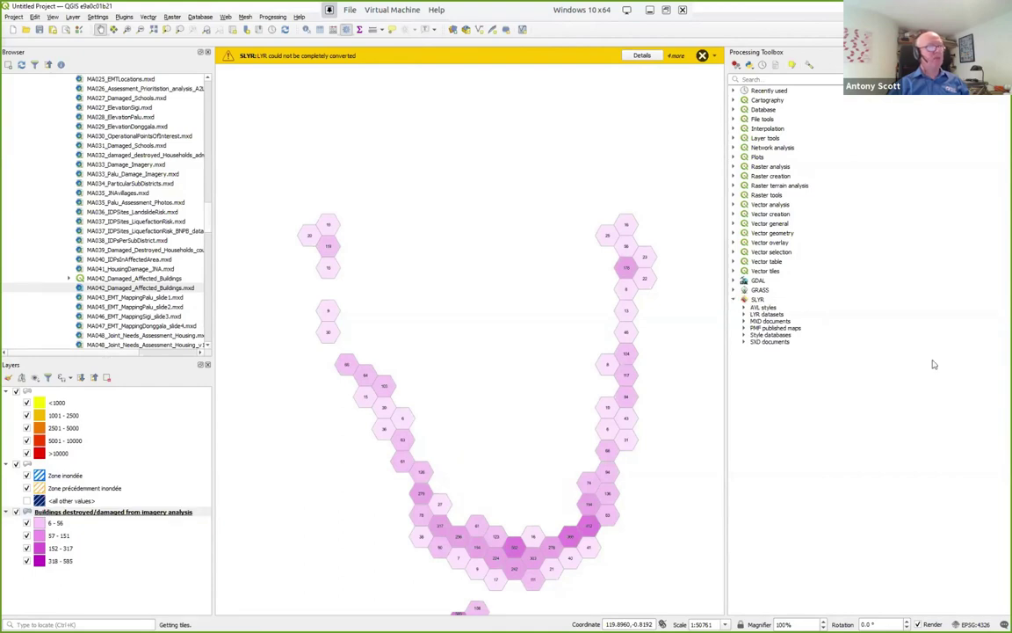
pyautogui.click(745, 308)
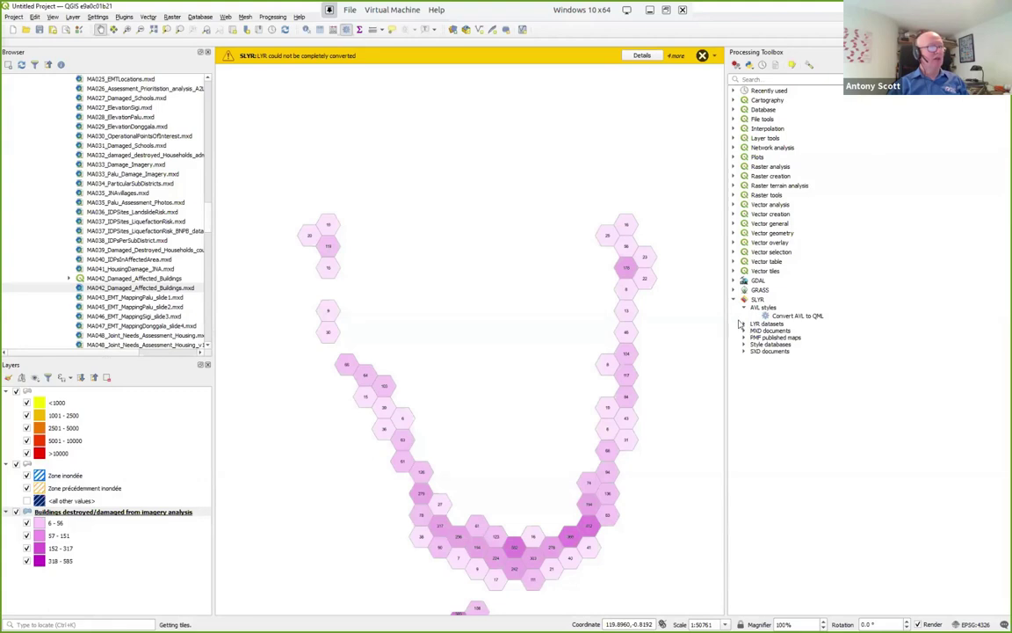
pyautogui.click(745, 324)
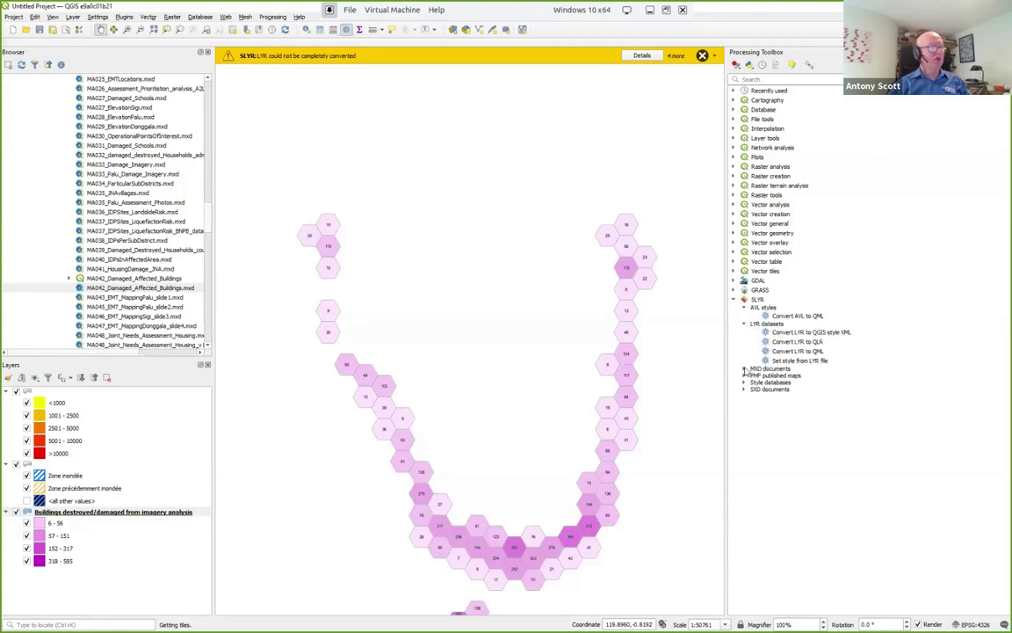
pyautogui.click(745, 369)
pyautogui.click(745, 404)
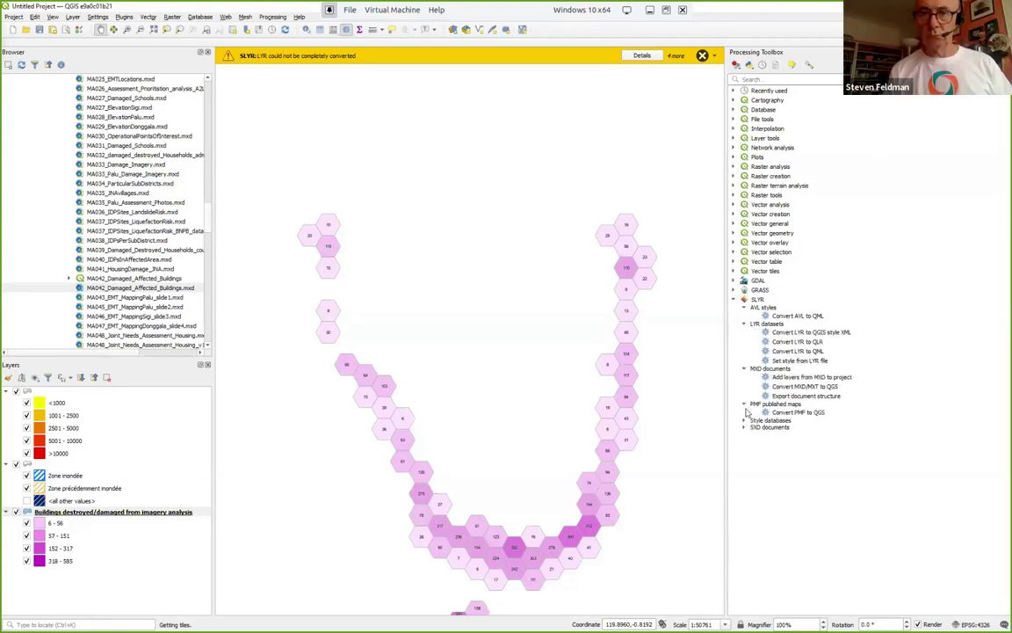
pyautogui.click(745, 420)
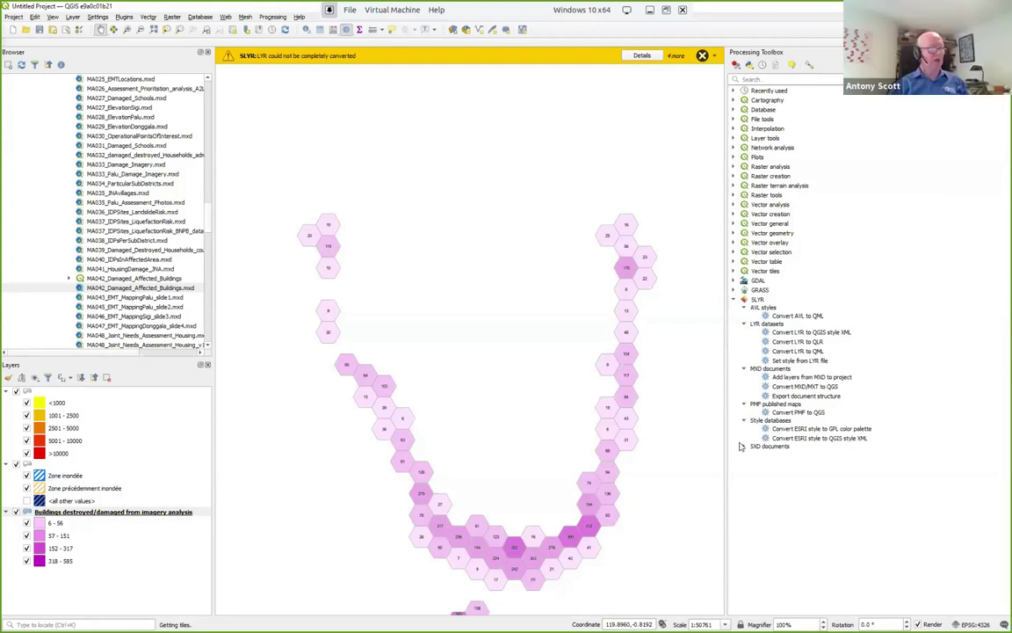
pyautogui.click(744, 446)
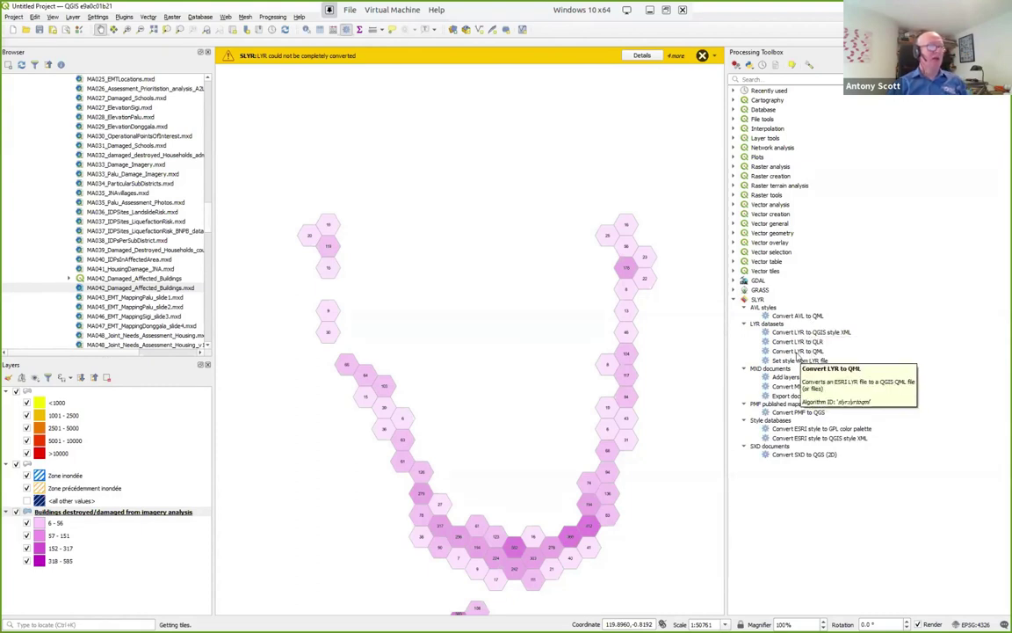
pyautogui.doubleClick(797, 351)
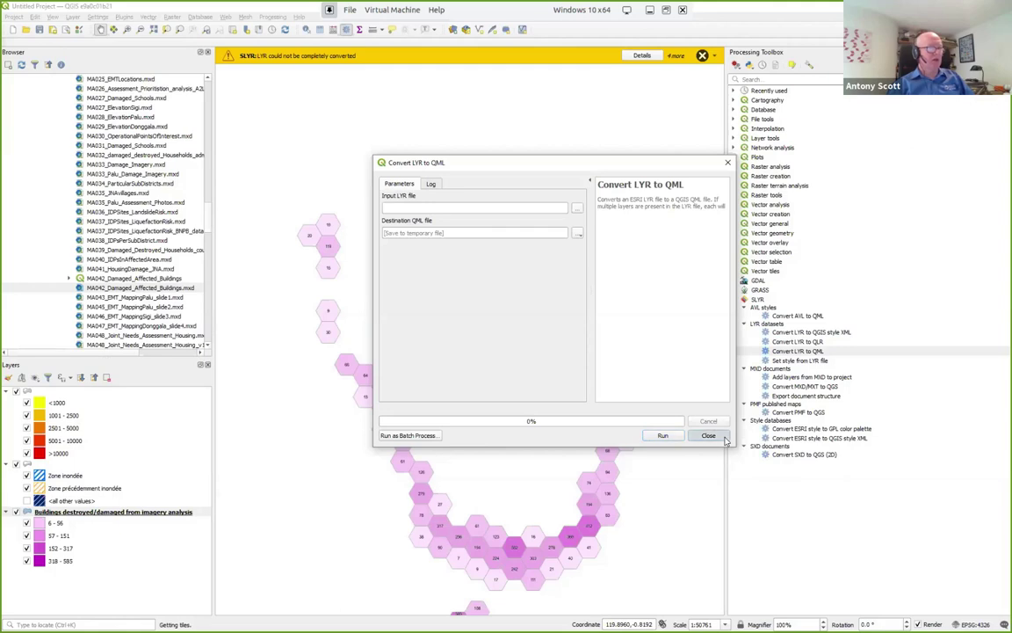
pyautogui.click(708, 436)
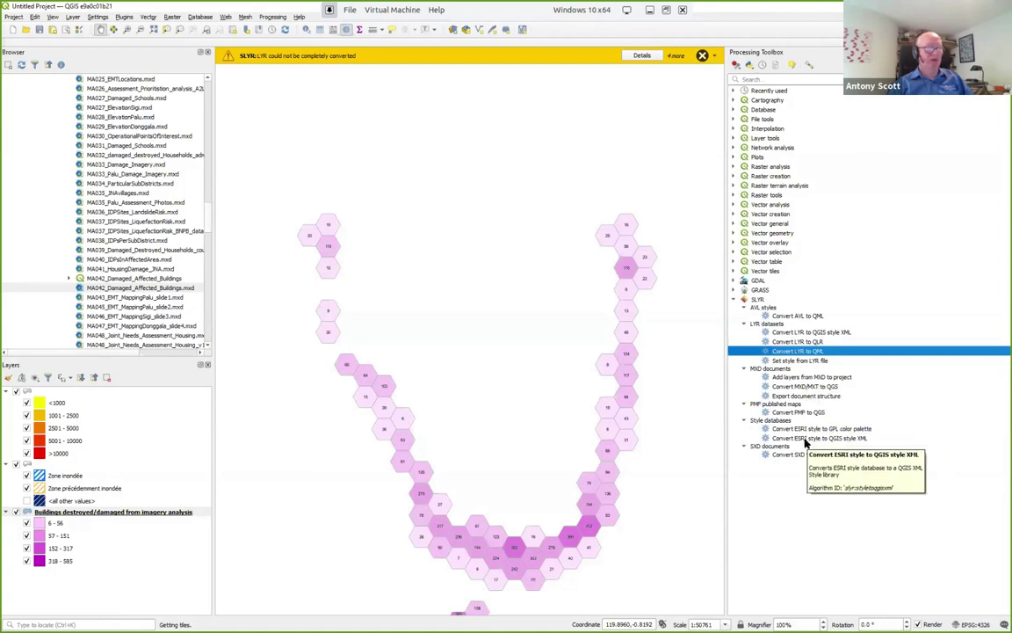
# Open Convert ESRI style to QGIS style XML with humanitarian-icons-arcgis-106.style as input
pyautogui.doubleClick(805, 439)
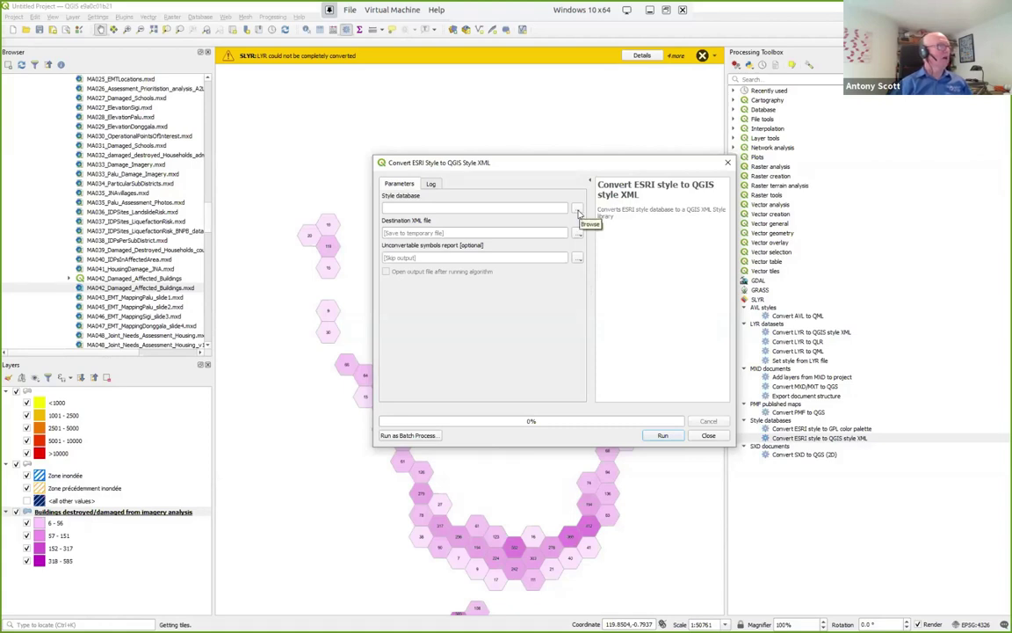
pyautogui.click(578, 210)
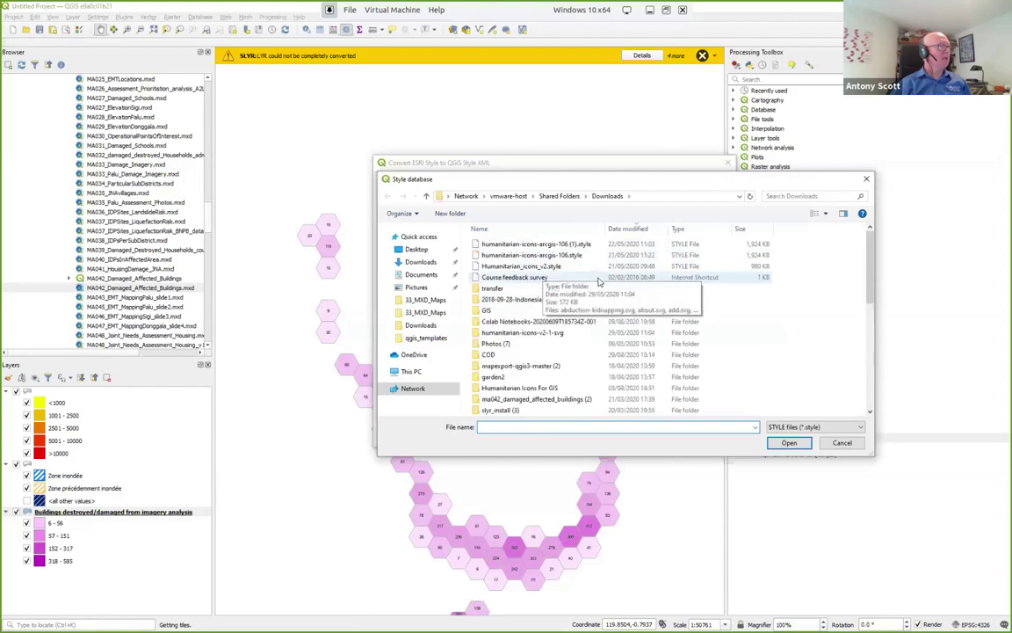
pyautogui.click(488, 255)
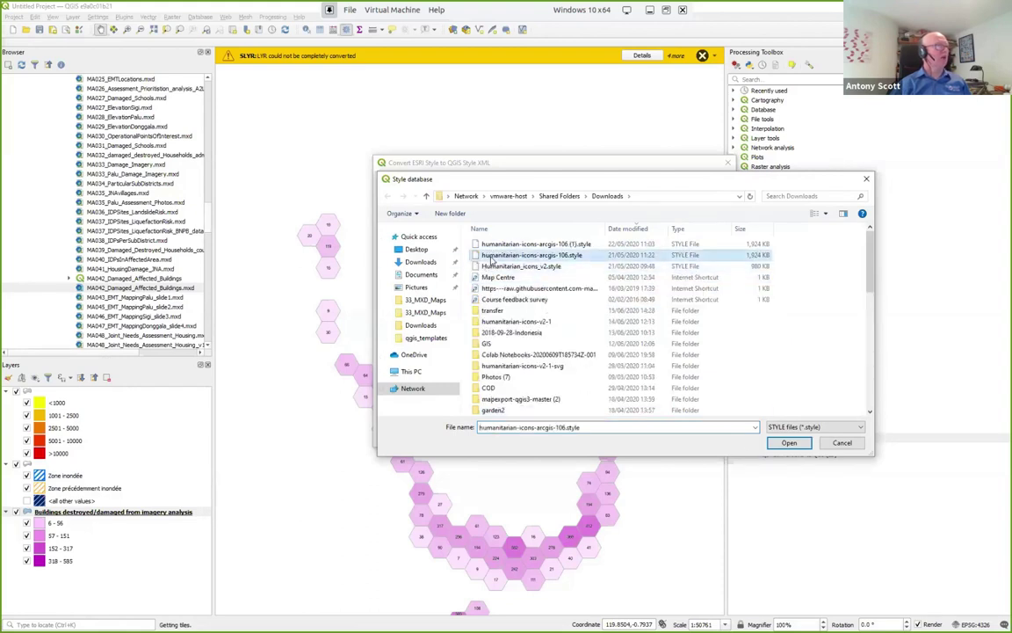
pyautogui.click(790, 443)
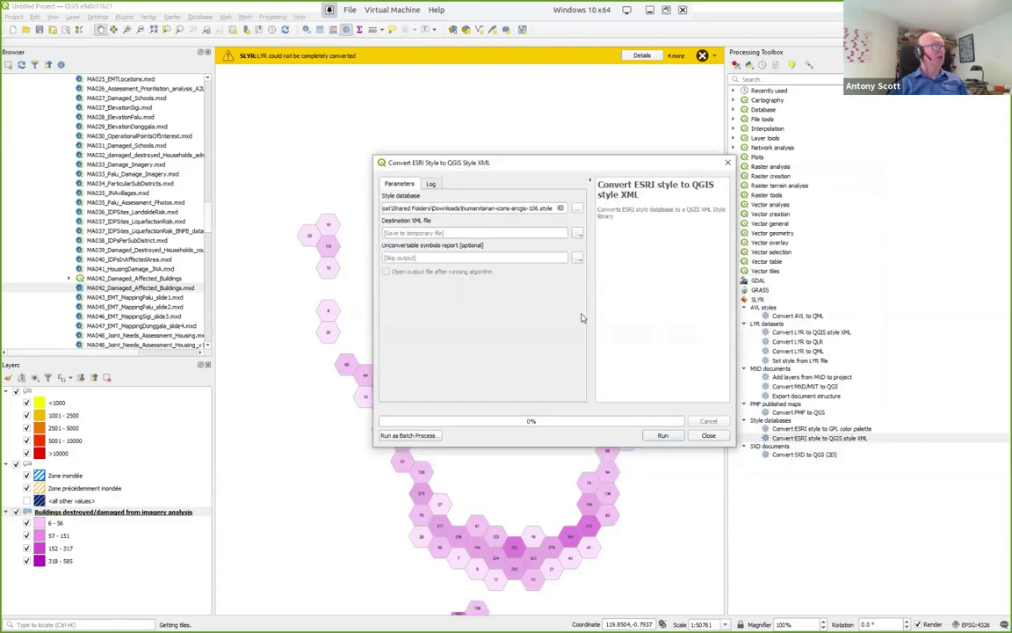
# Save the output to a file named hum_icons_foss4g.xml and run the conversion
pyautogui.click(578, 234)
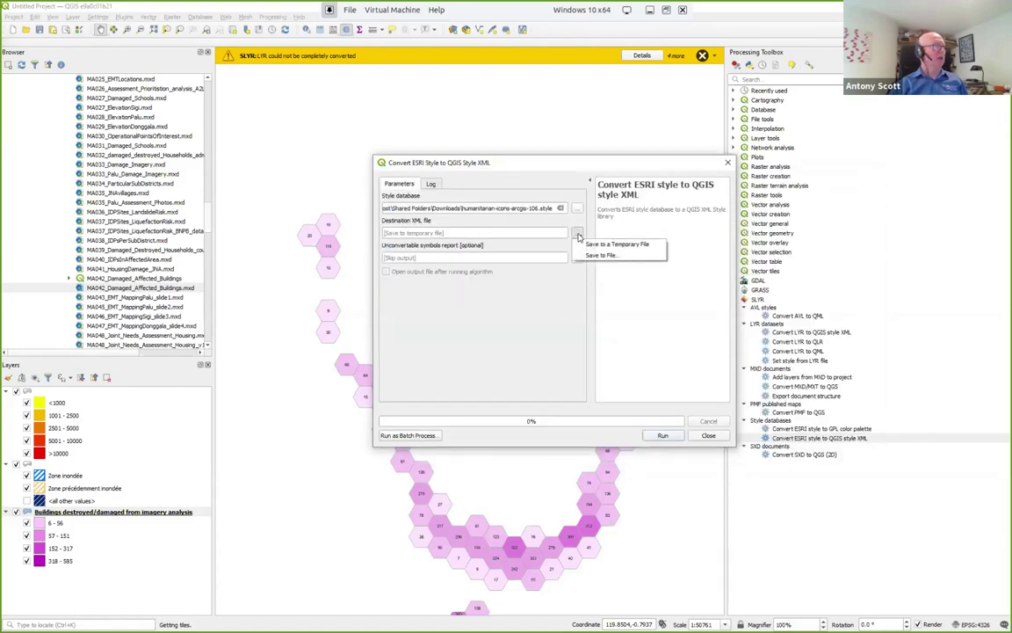
pyautogui.click(598, 255)
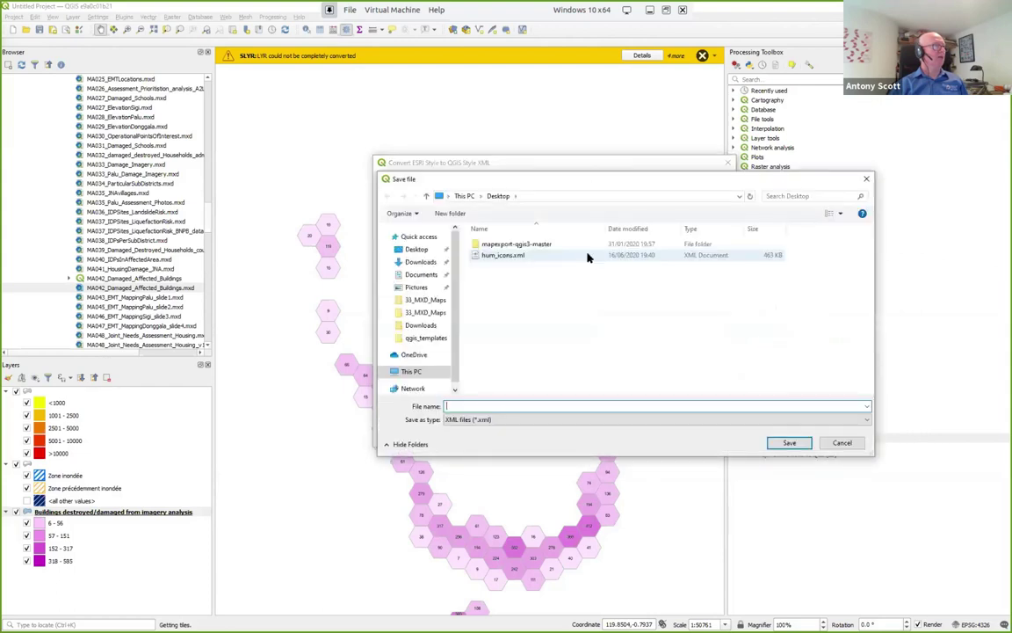
pyautogui.click(515, 255)
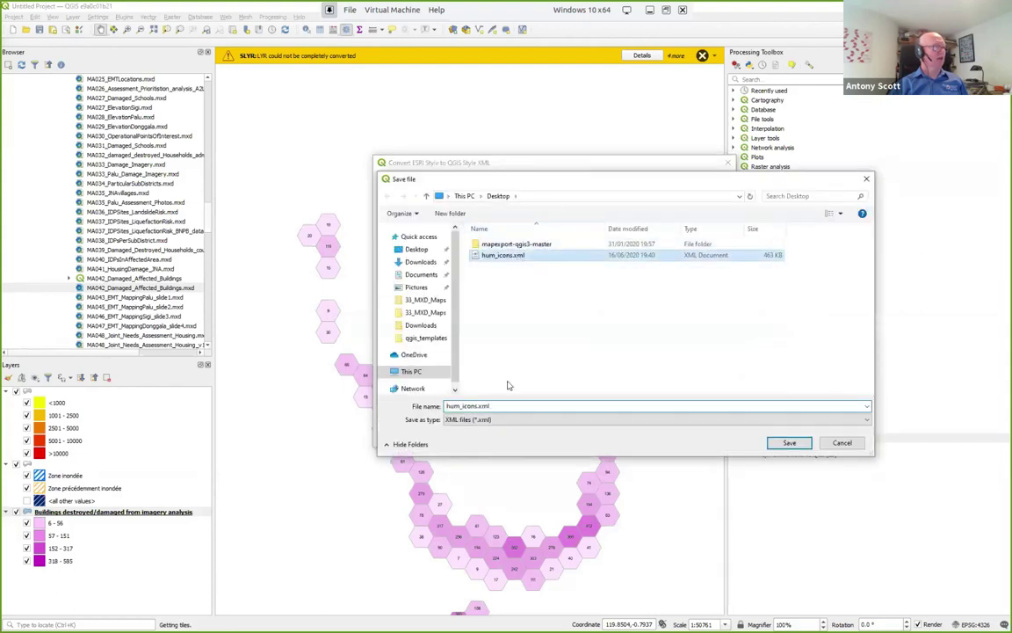
pyautogui.doubleClick(545, 407)
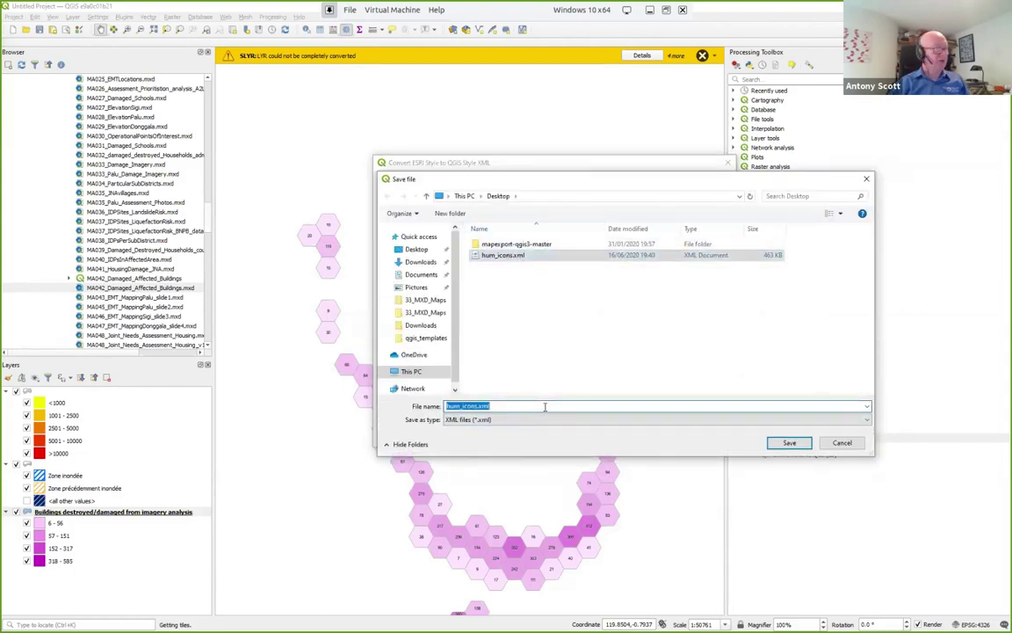
pyautogui.click(544, 407)
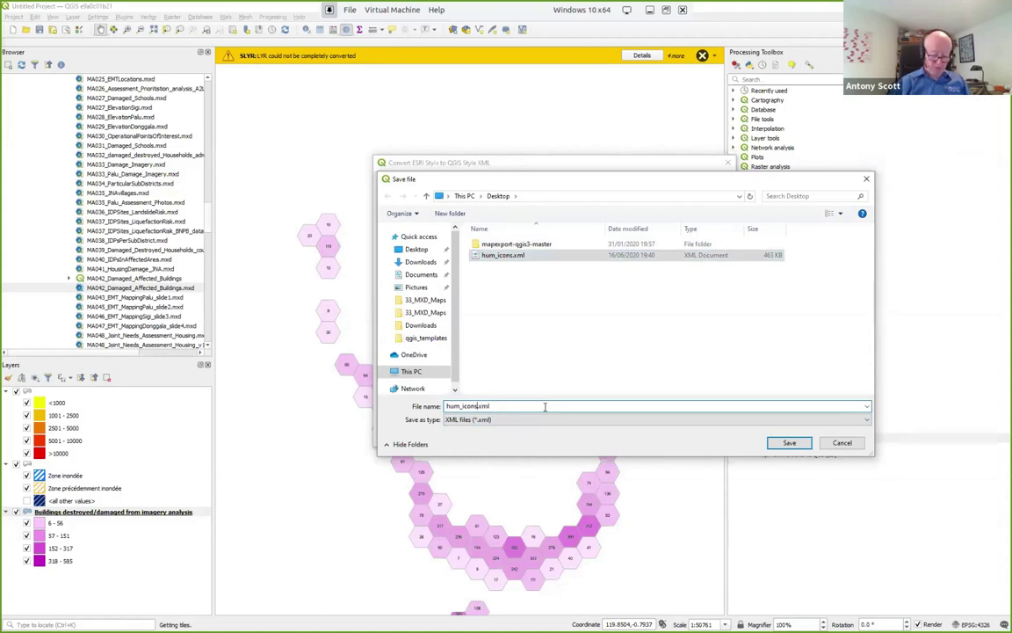
pyautogui.press('Left')
pyautogui.press('Left')
pyautogui.press('Left')
pyautogui.press('Left')
pyautogui.write('_foss')
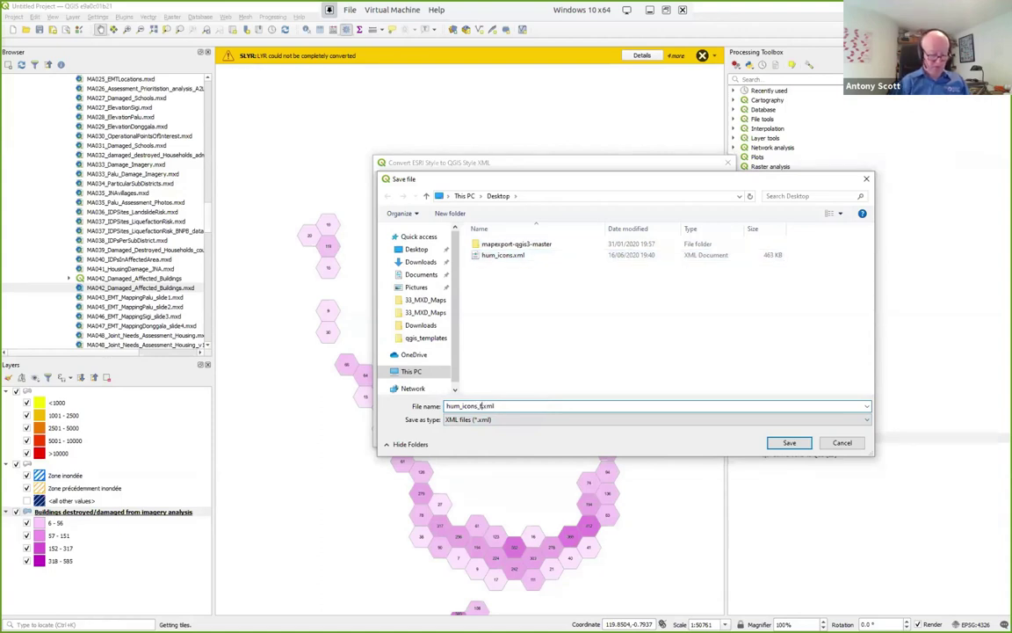
pyautogui.write('4g')
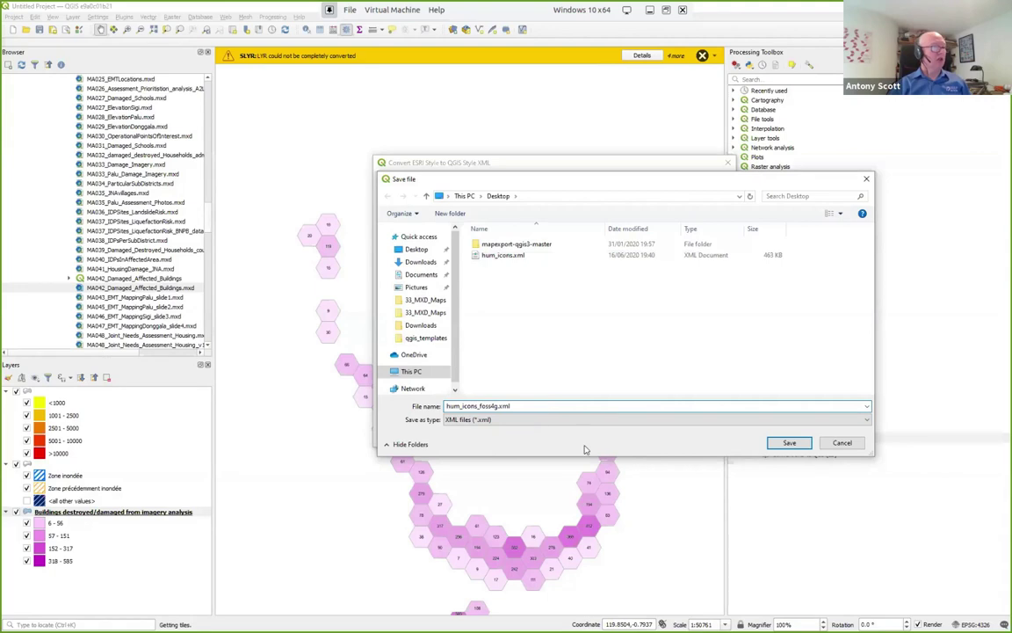
pyautogui.click(790, 442)
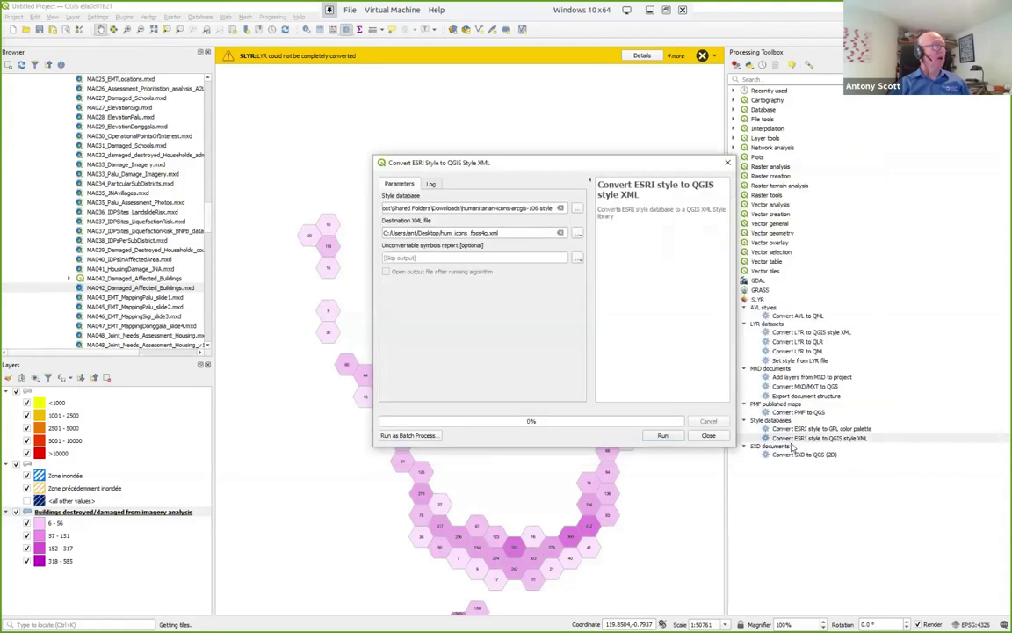
pyautogui.click(663, 436)
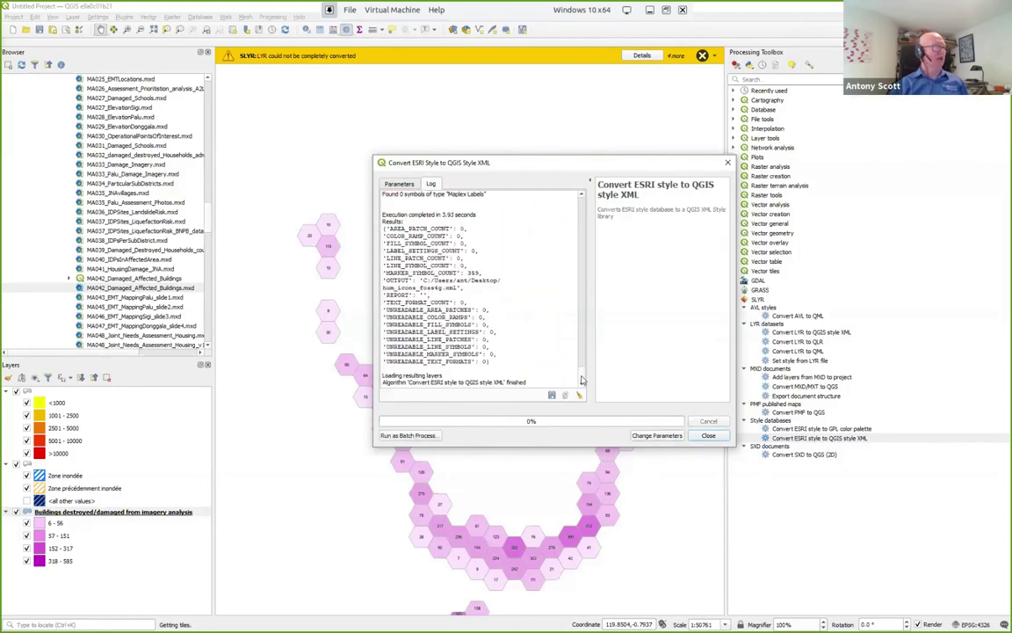
# Read the marker-halo warnings for hum_icons_foss4g.xml, close the converter and open Style Manager
pyautogui.moveTo(582, 377); pyautogui.dragTo(582, 350)
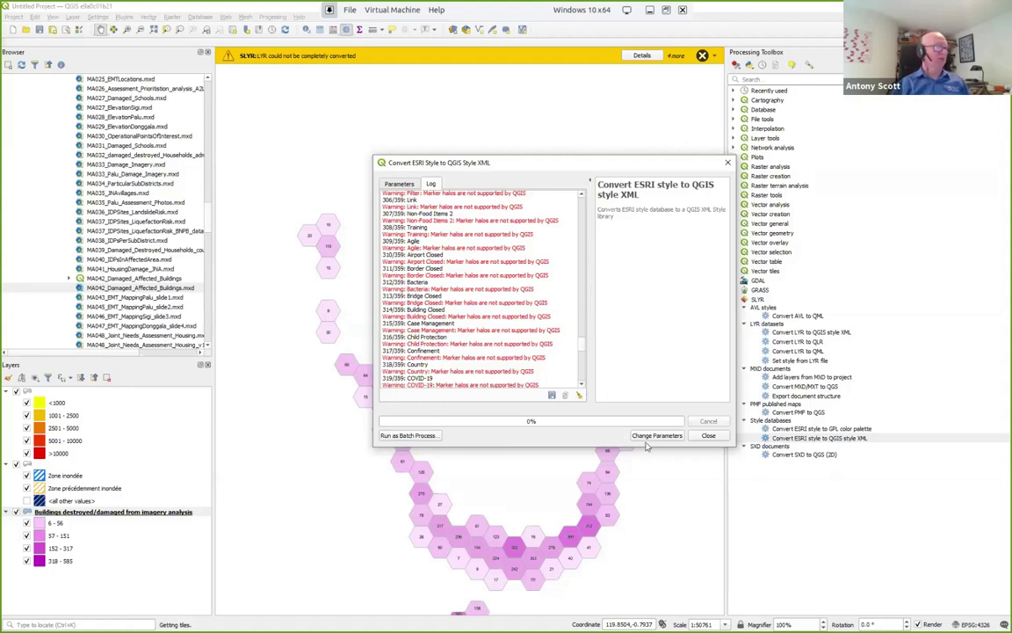
pyautogui.click(708, 436)
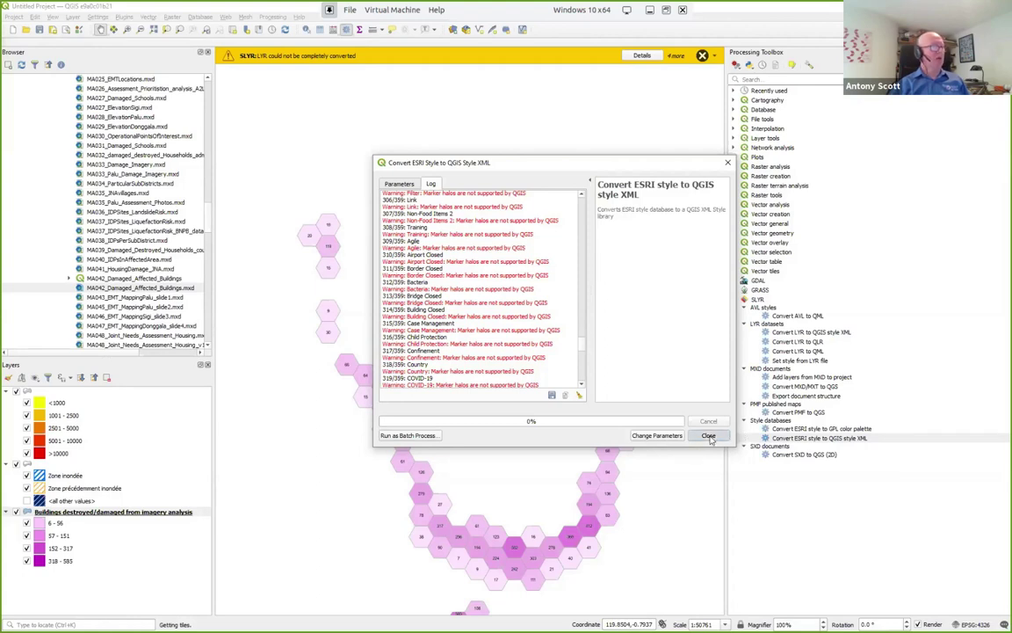
pyautogui.click(79, 30)
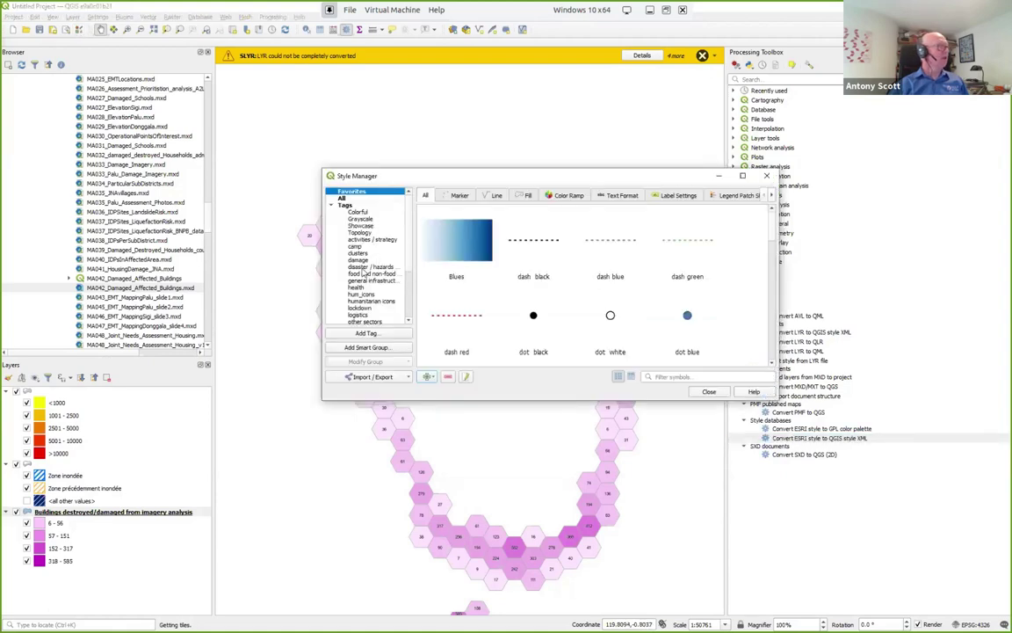
# Remove all 359 symbols tagged hum_icons from the style library
pyautogui.click(369, 295)
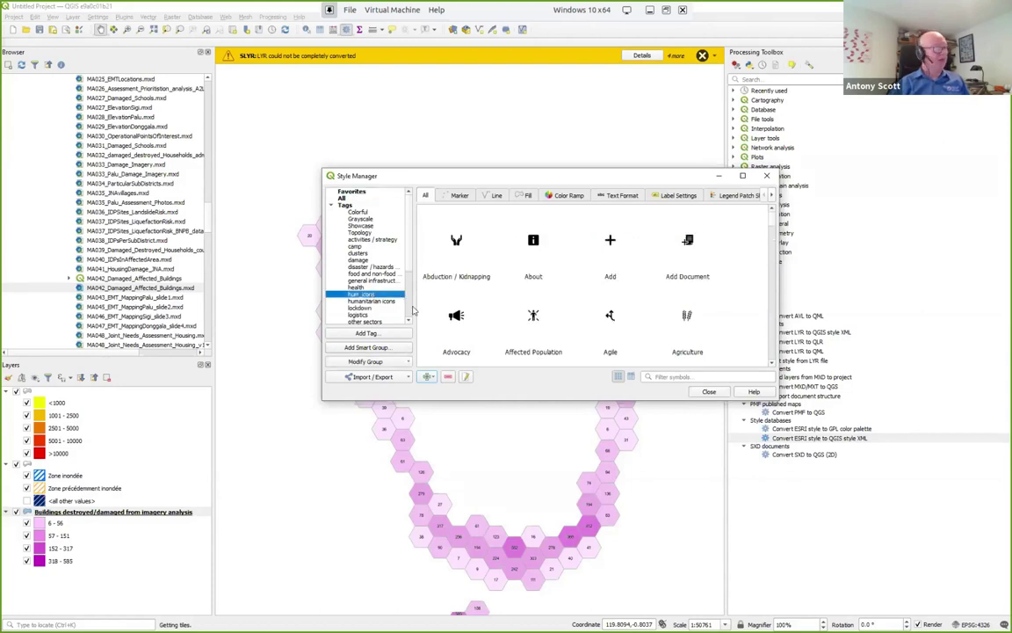
pyautogui.click(539, 295)
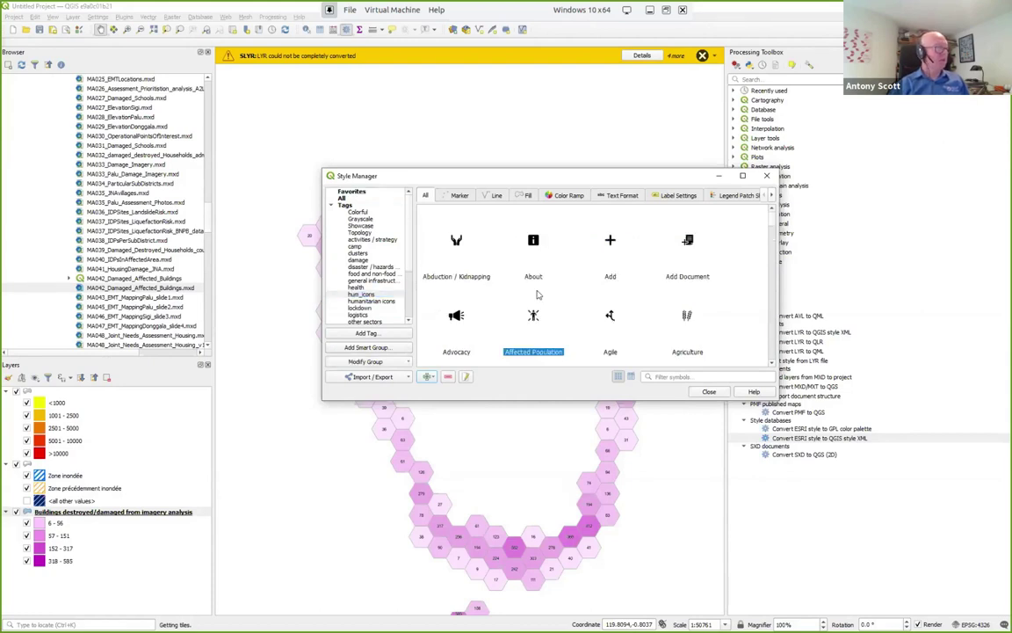
pyautogui.hotkey('ctrl', 'a')
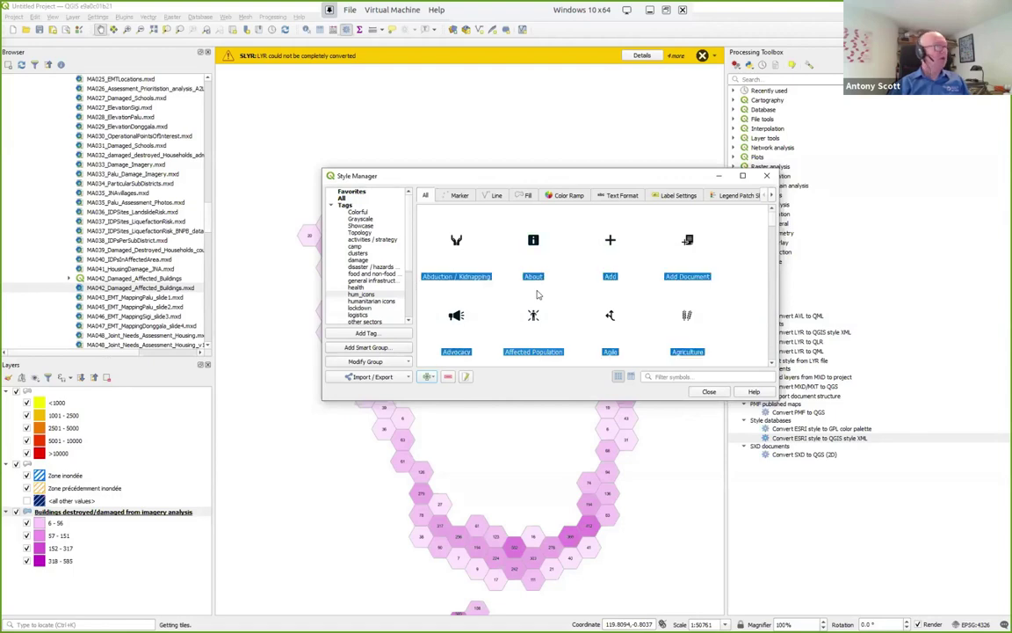
pyautogui.click(449, 377)
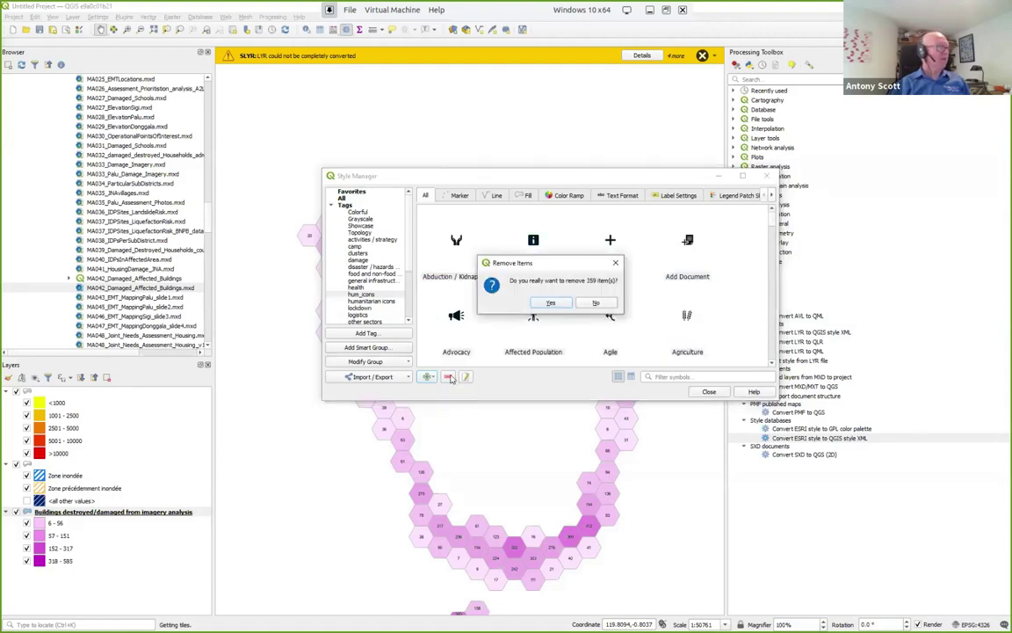
pyautogui.click(557, 304)
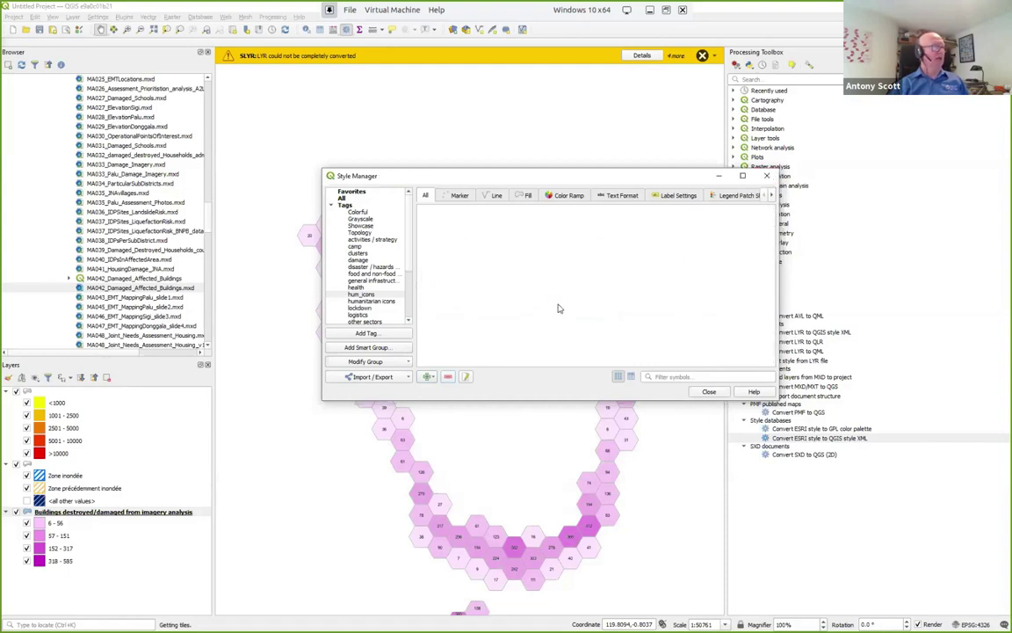
pyautogui.click(374, 377)
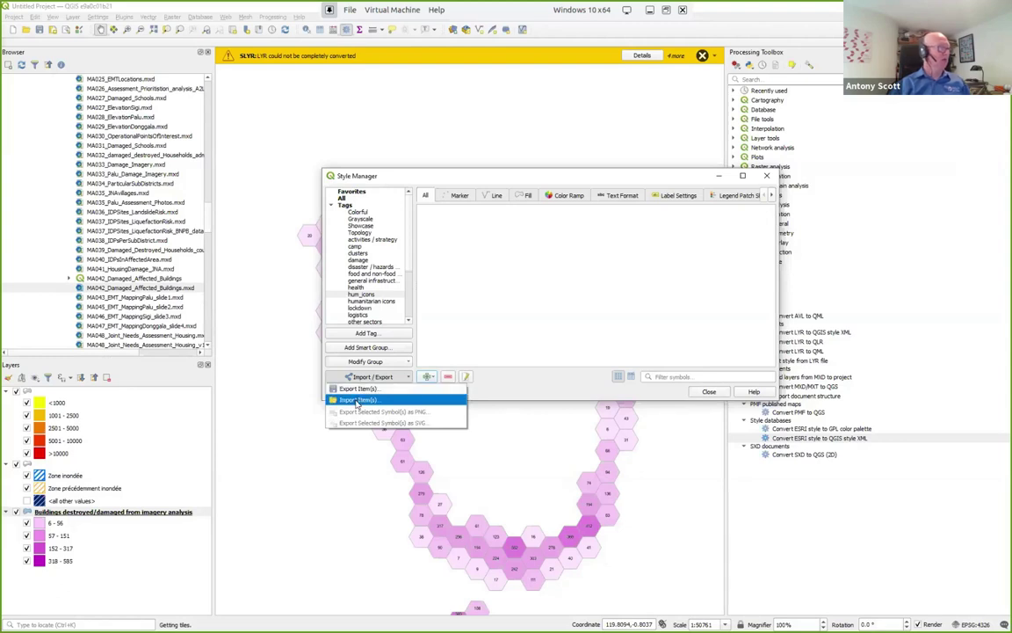
# Import every symbol from hum_icons_foss4g.xml, overwriting same-named symbols with Yes to All
pyautogui.click(357, 401)
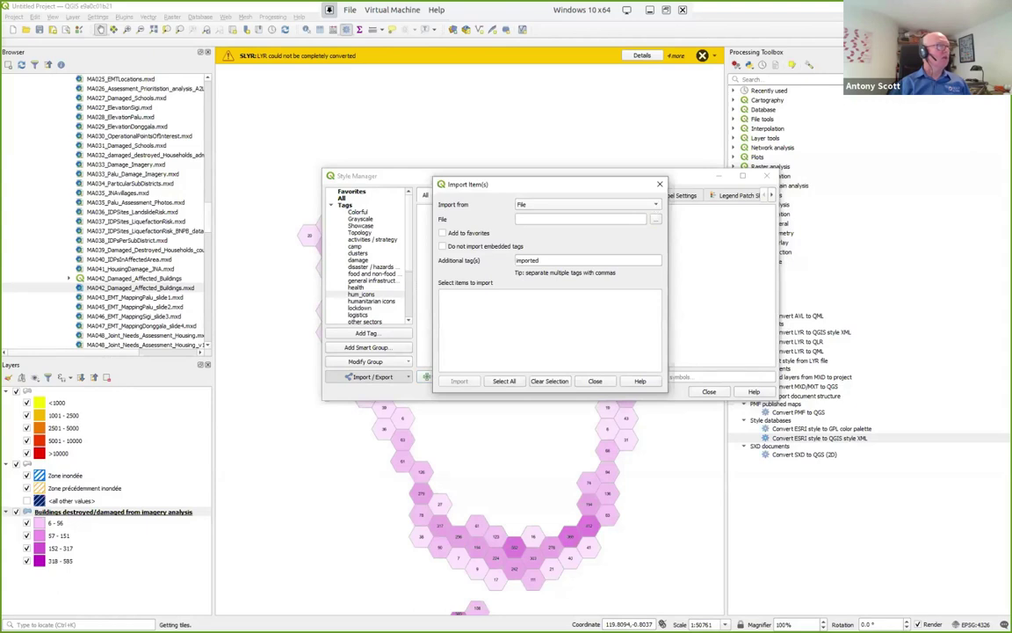
pyautogui.click(656, 220)
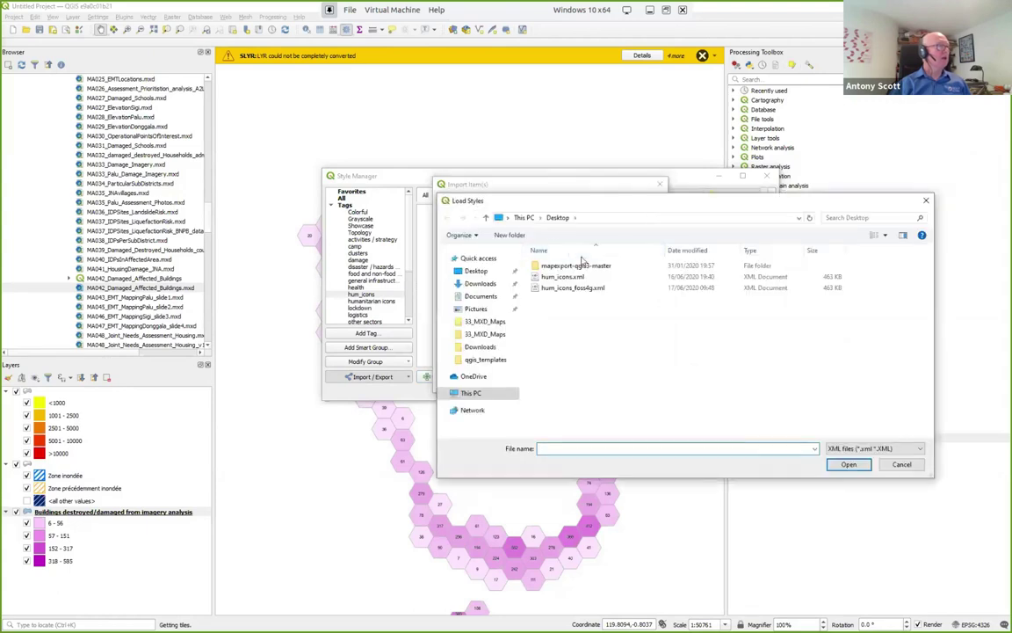
pyautogui.click(573, 287)
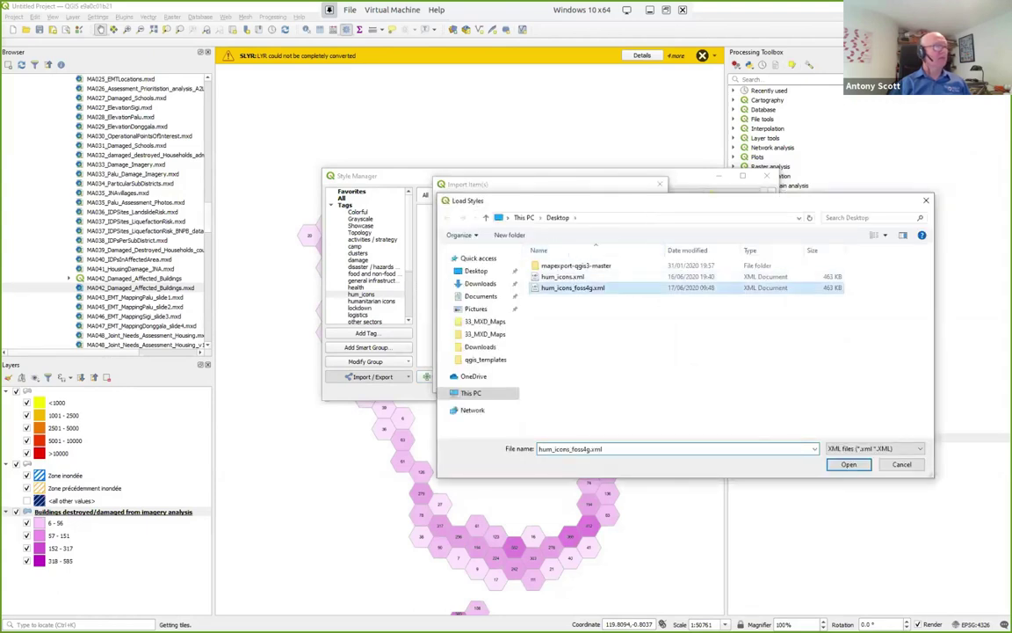
pyautogui.click(849, 465)
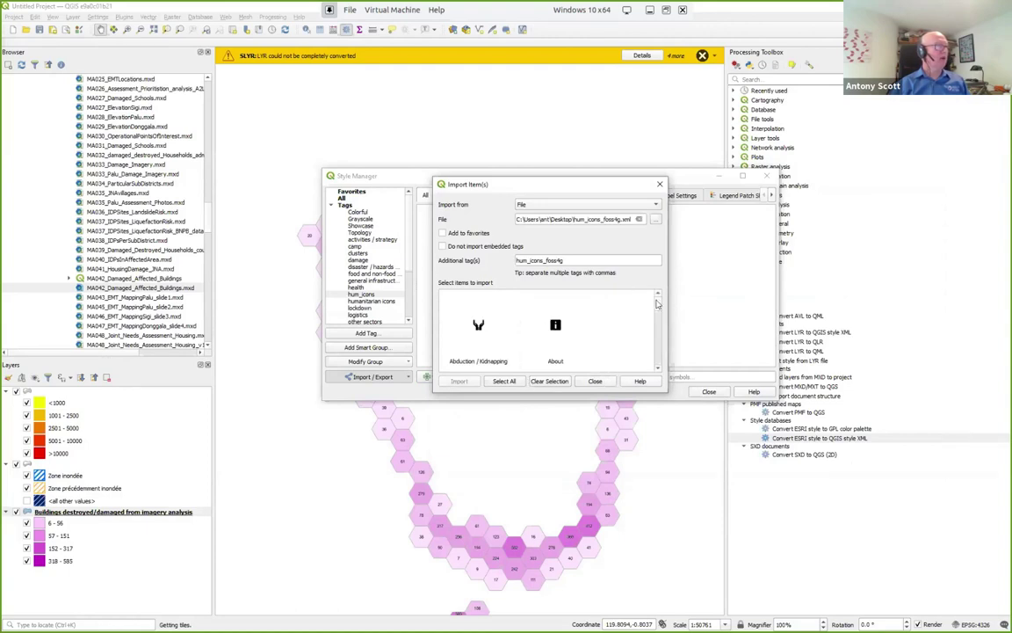
pyautogui.moveTo(657, 304); pyautogui.dragTo(655, 332)
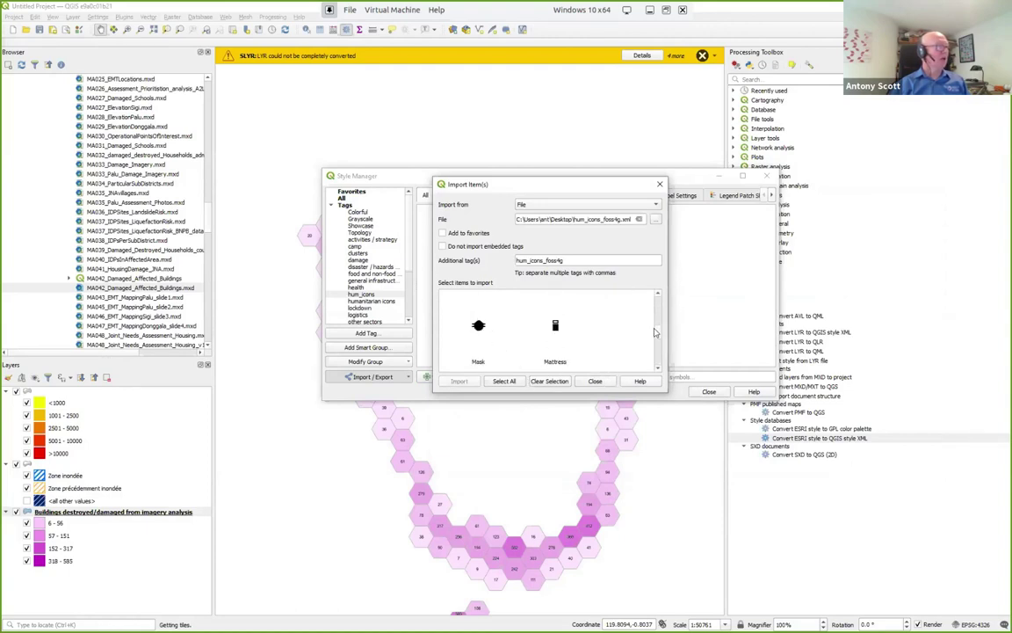
pyautogui.scroll(-2, 655, 332)
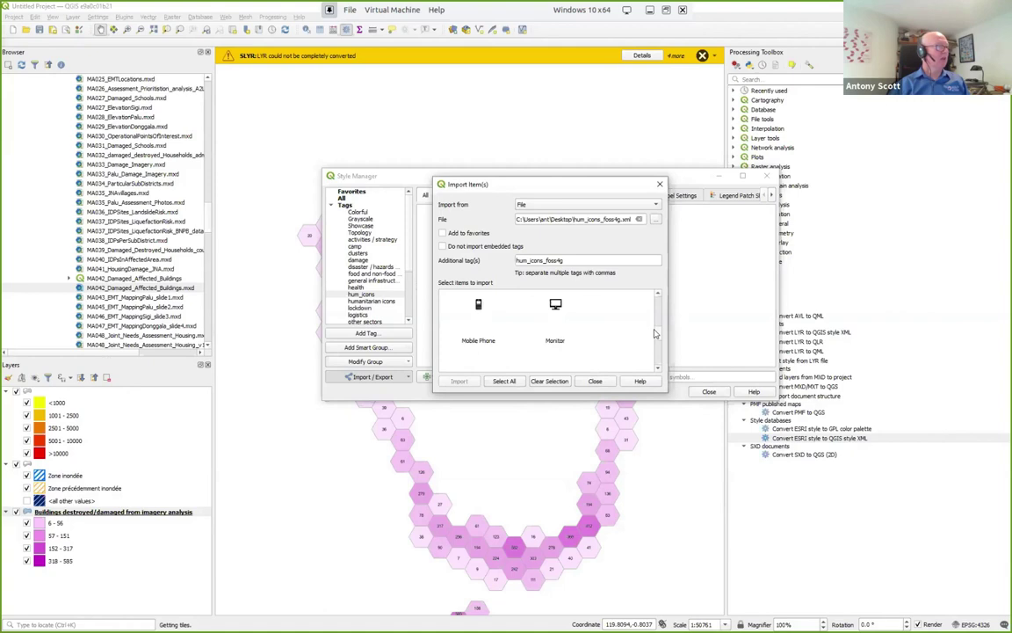
pyautogui.moveTo(655, 332); pyautogui.dragTo(655, 341)
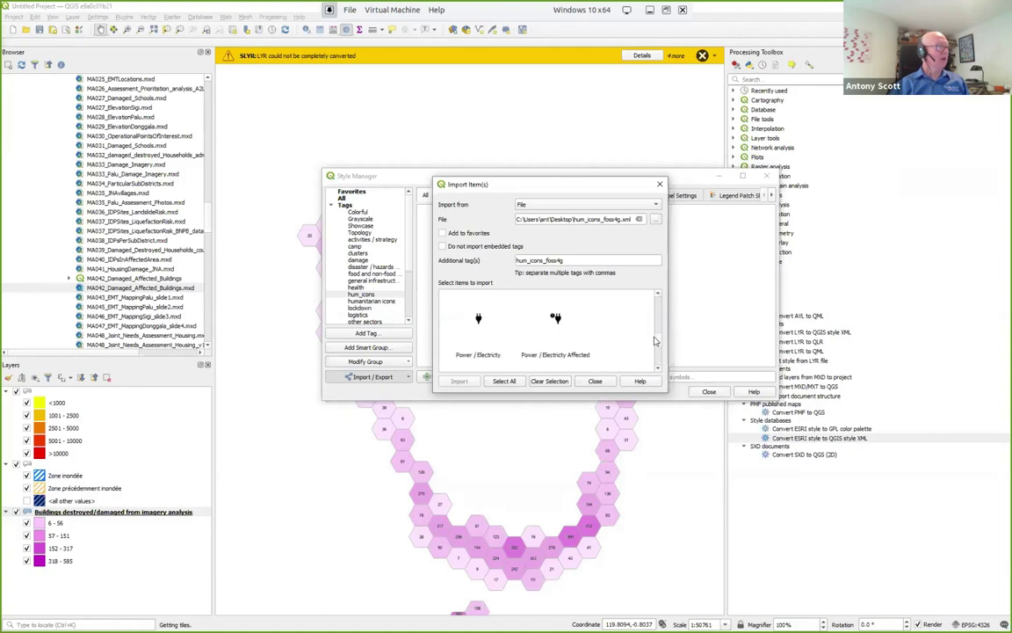
pyautogui.scroll(-1, 654, 341)
pyautogui.scroll(-1, 655, 341)
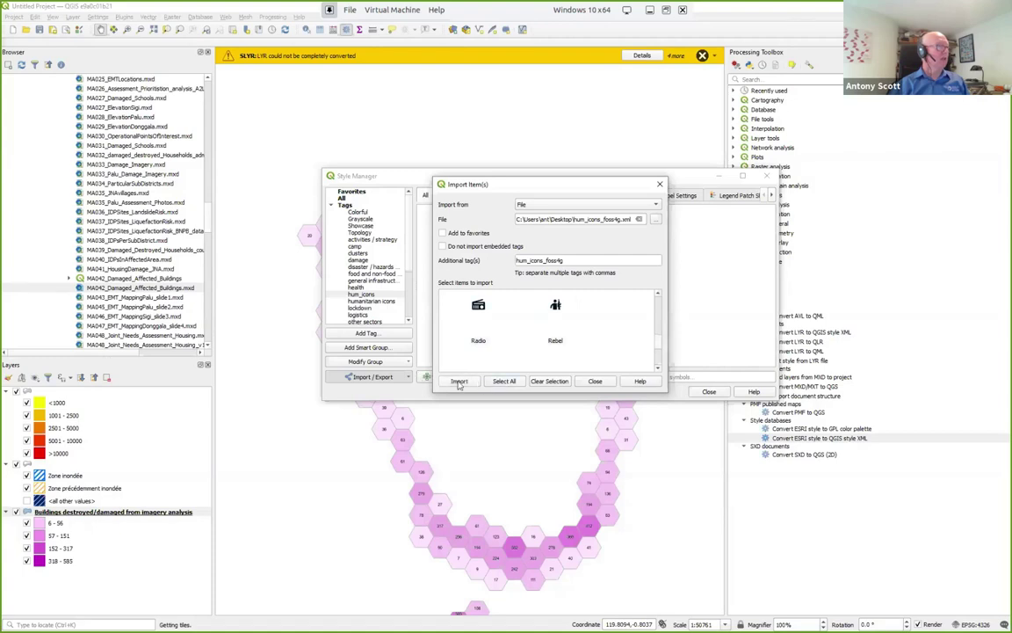
pyautogui.click(455, 382)
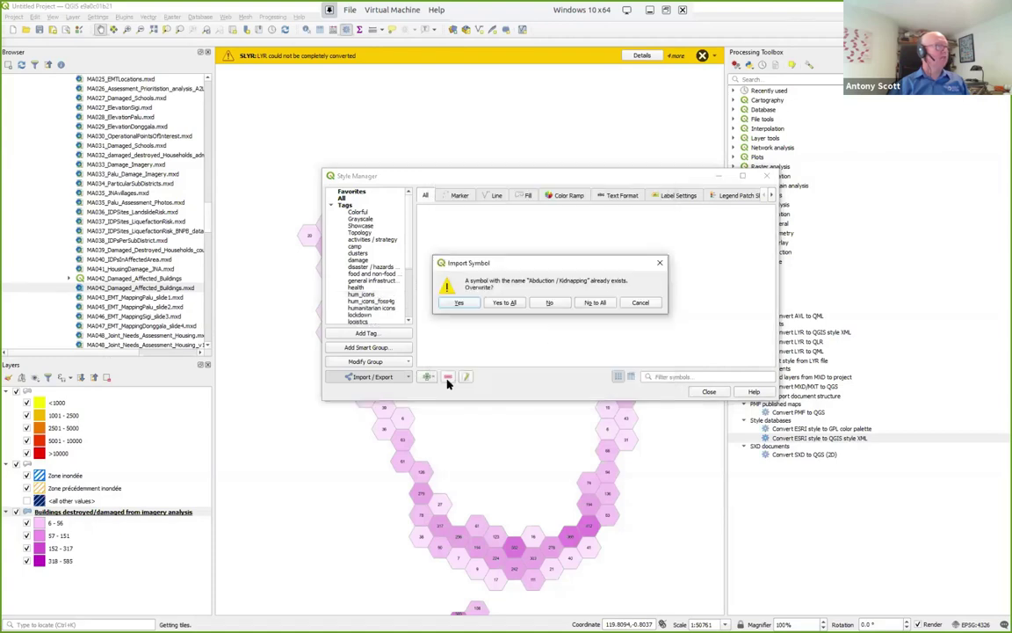
pyautogui.click(506, 302)
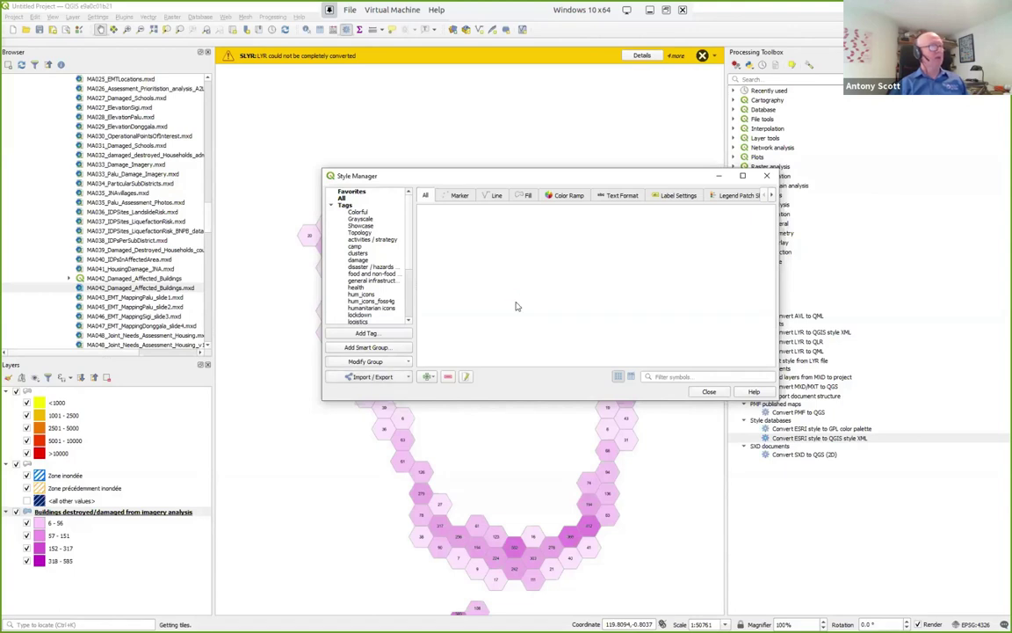
# Browse the symbols under the hum_icons_foss4g tag, then close Style Manager
pyautogui.click(391, 301)
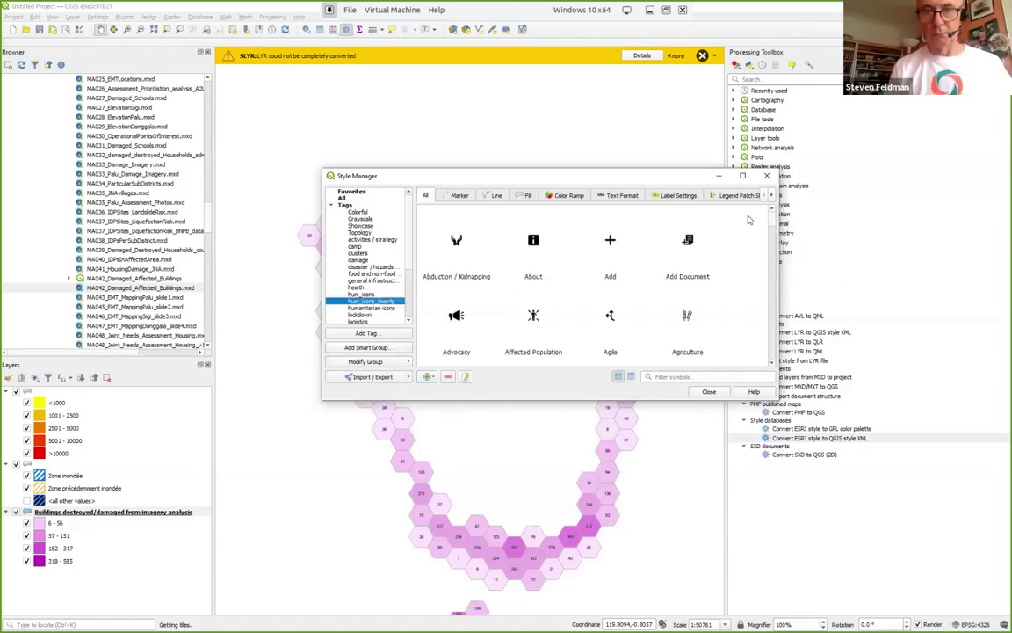
pyautogui.moveTo(774, 225); pyautogui.dragTo(770, 364)
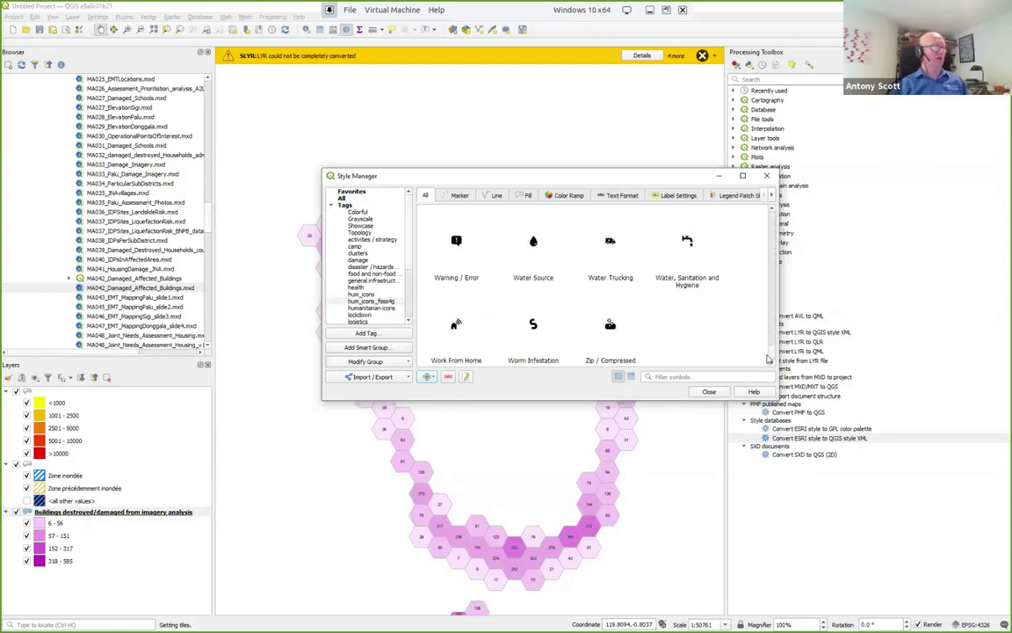
pyautogui.click(708, 392)
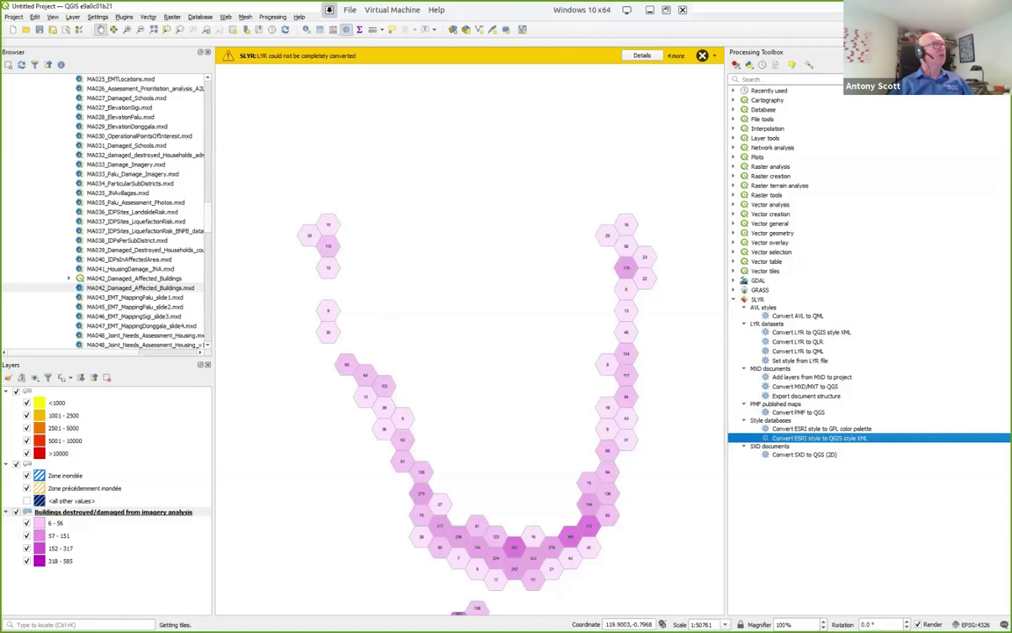
pyautogui.moveTo(204, 626)
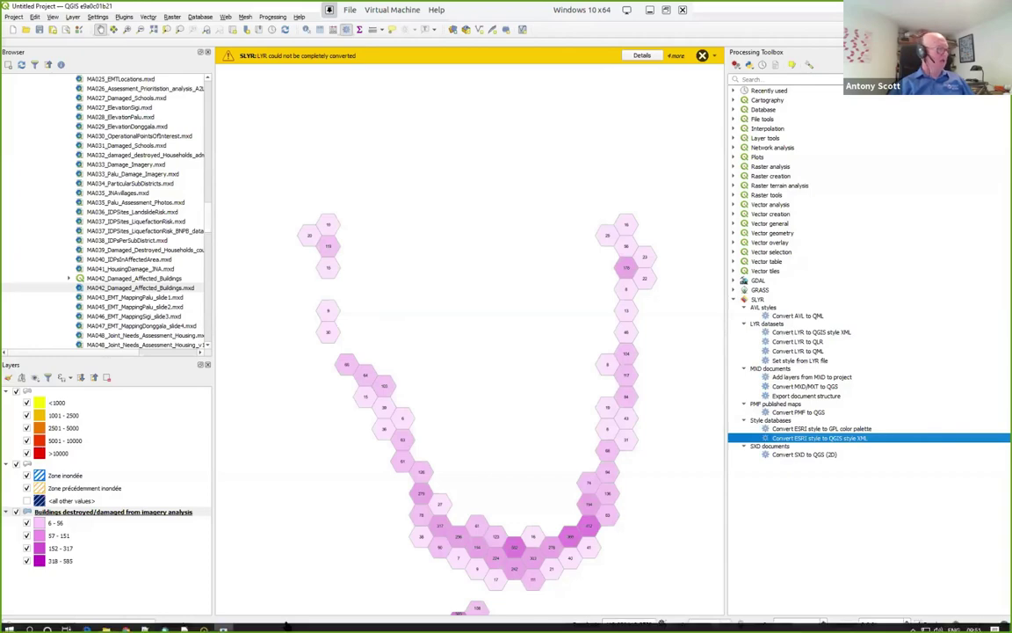
# Switch to LibreOffice Impress and start the slideshow from the current 'Demo time...' slide
pyautogui.click(203, 625)
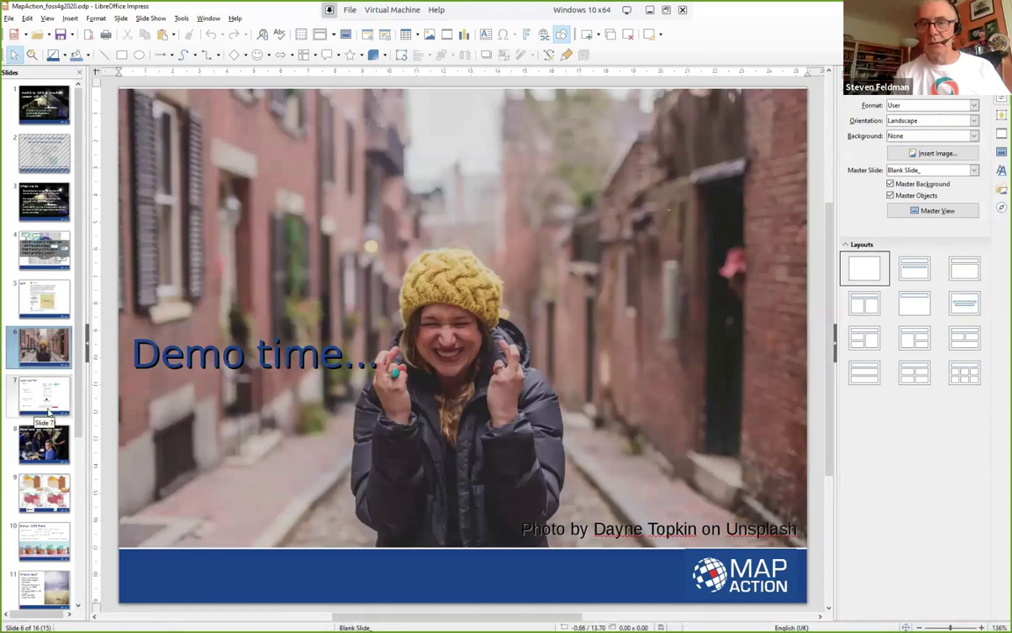
pyautogui.click(161, 19)
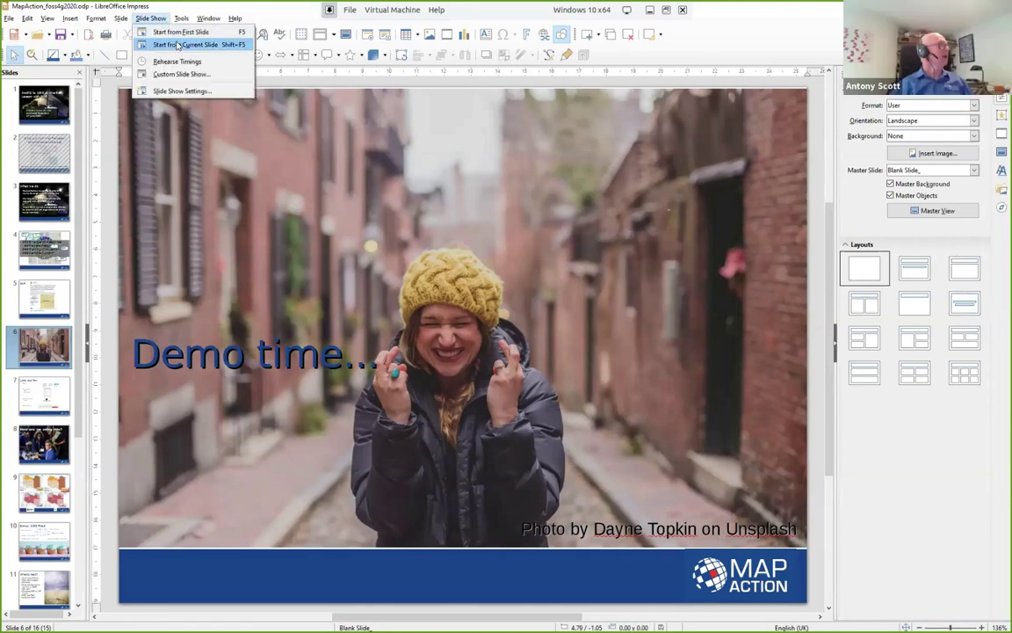
pyautogui.click(162, 44)
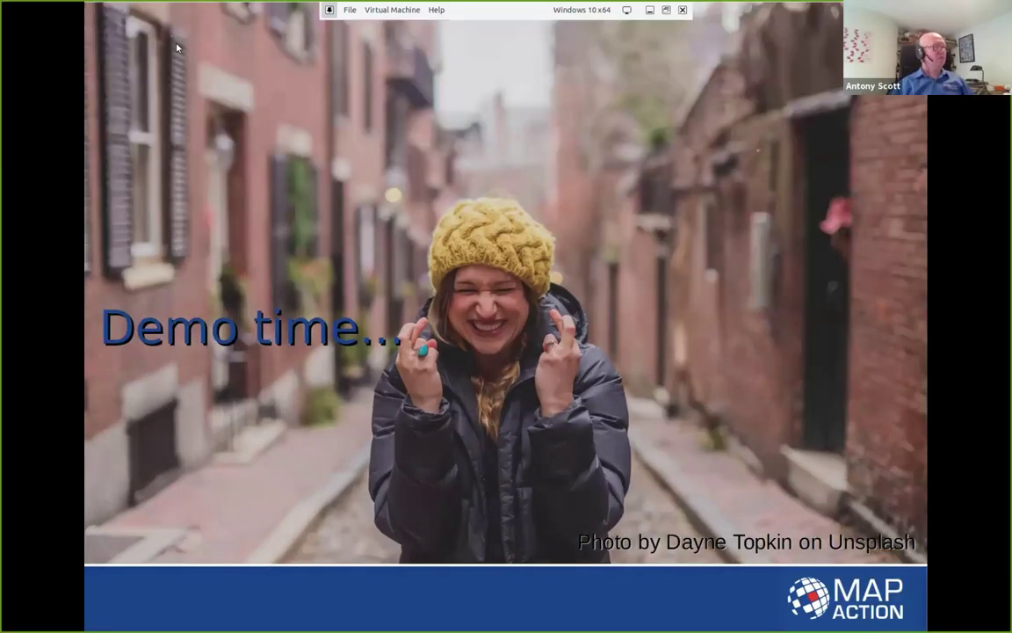
# Advance the slideshow to the 'Bonus: QGIS fixes!' slide
pyautogui.press('Right')
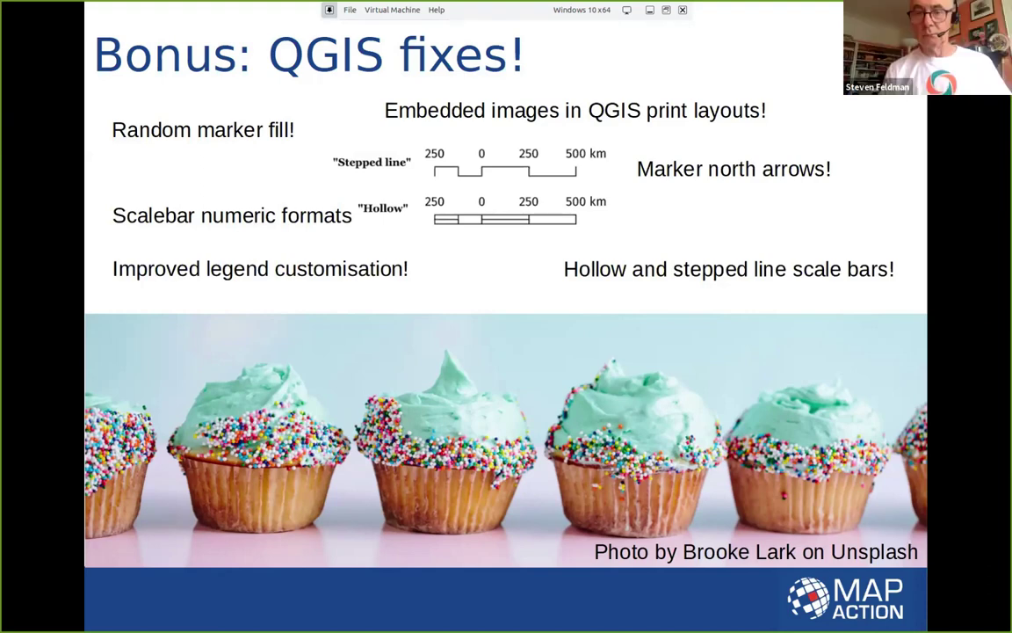
# Advance to the closing MapAction contact slide, then switch back to QGIS
pyautogui.press('Right')
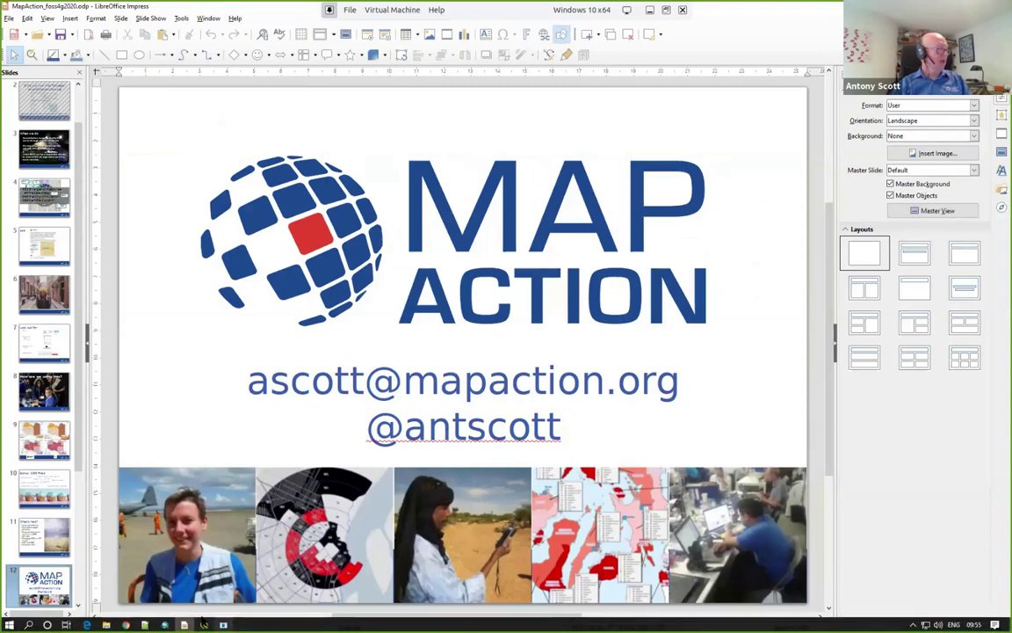
pyautogui.click(205, 624)
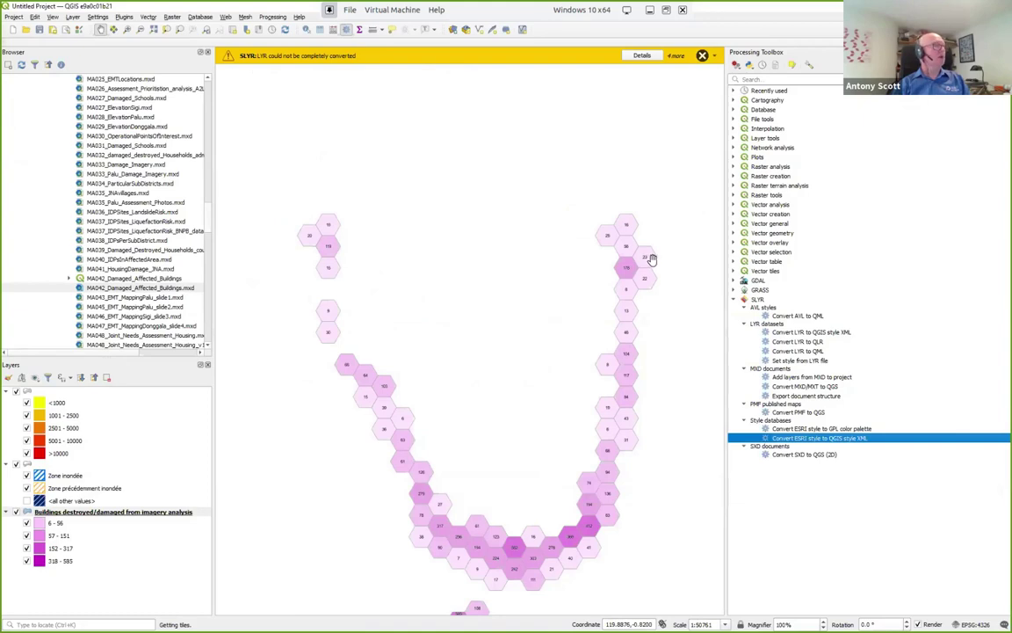
# Open the Log Messages panel from the status bar
pyautogui.click(999, 621)
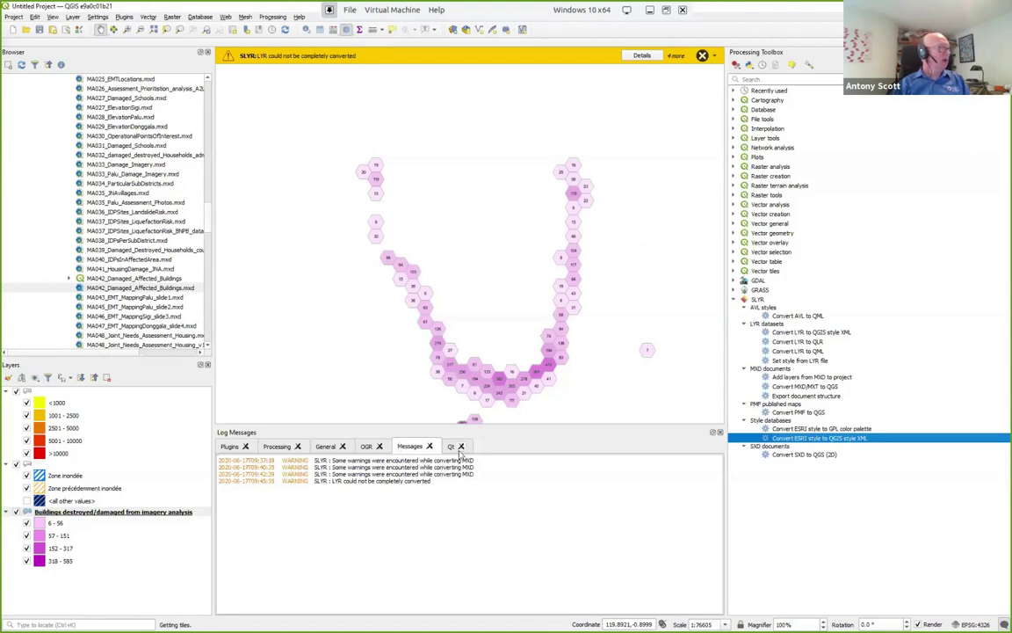
# Check the OGR and General log entries, then view the LYR conversion warning details
pyautogui.click(369, 446)
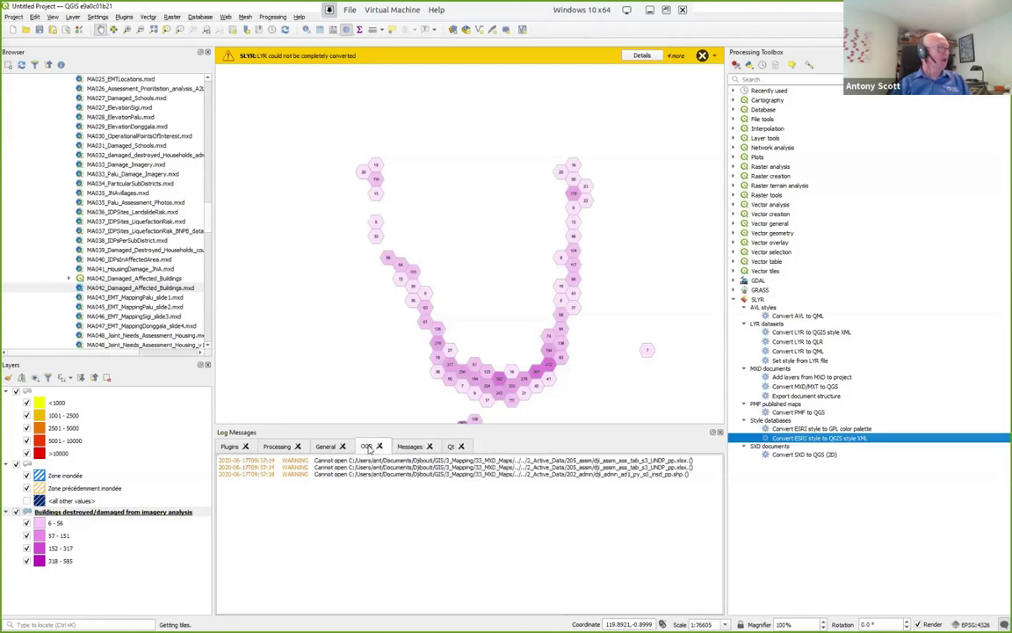
pyautogui.click(323, 447)
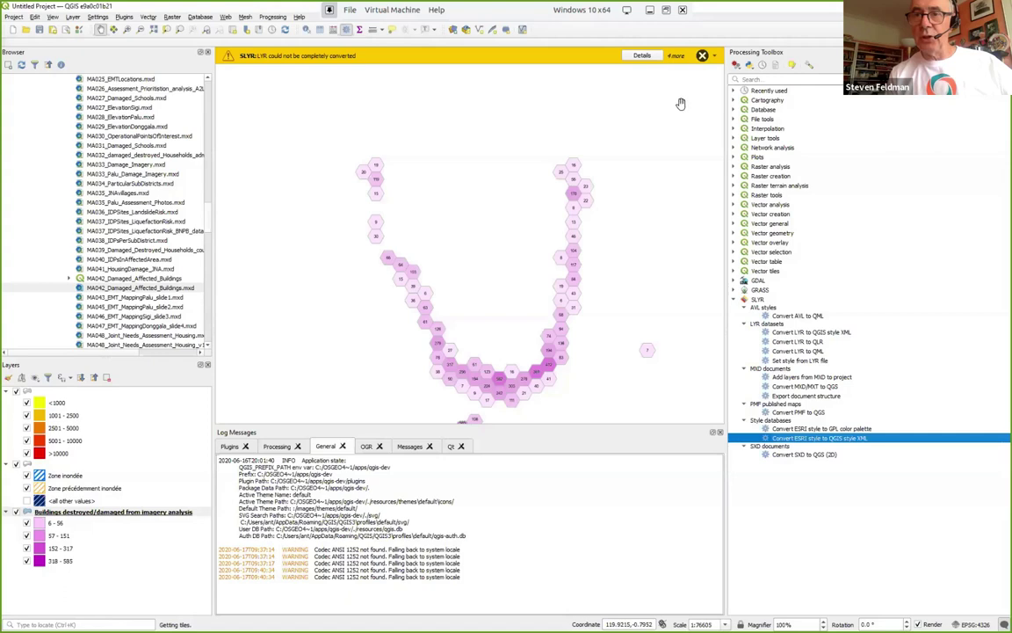
pyautogui.click(642, 57)
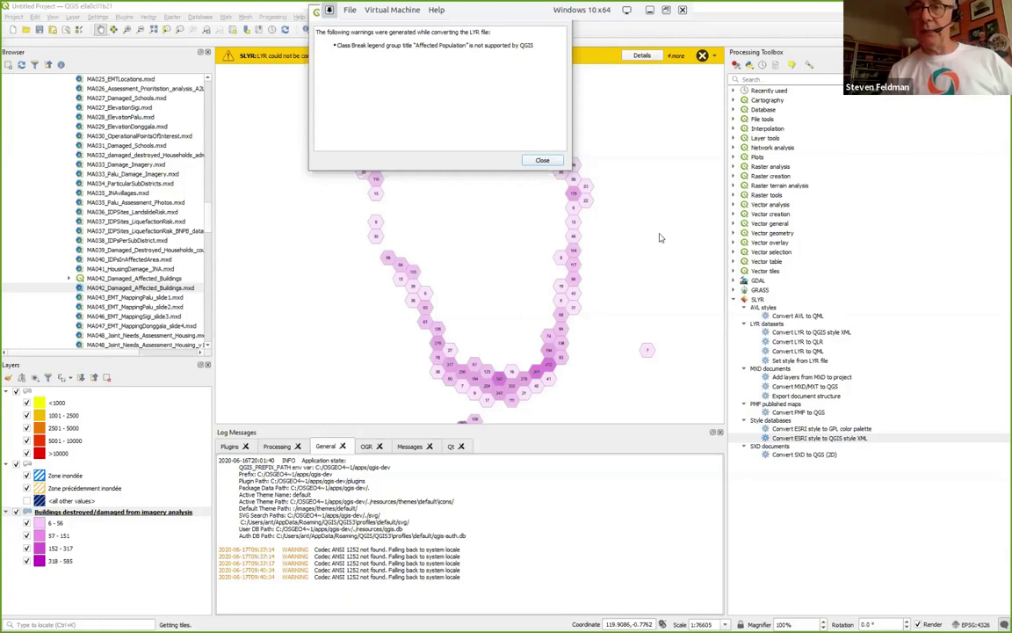
# Close the SLYR conversion warnings dialog
pyautogui.click(555, 159)
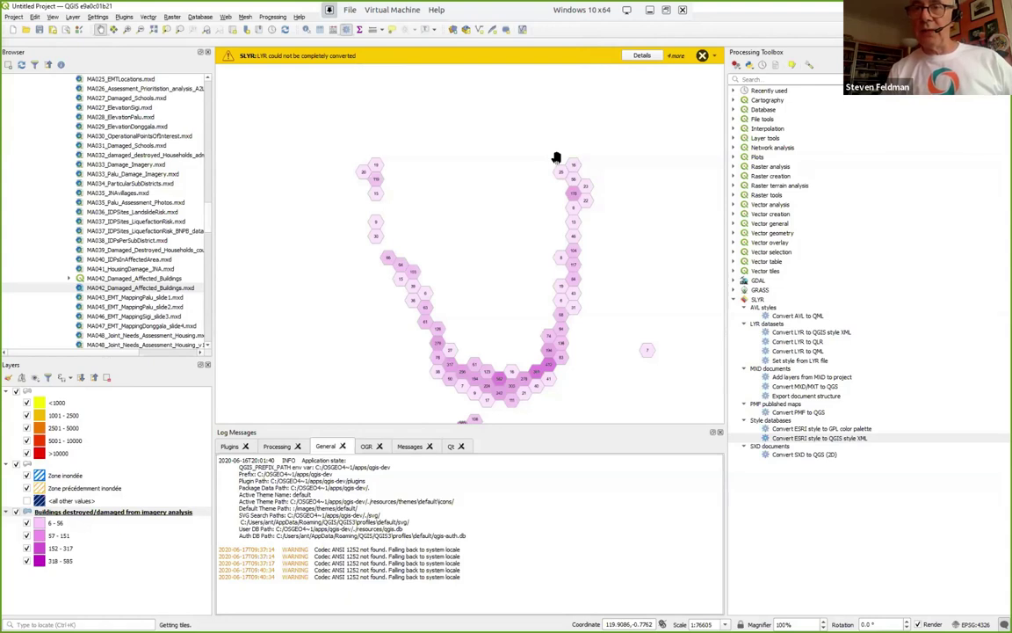